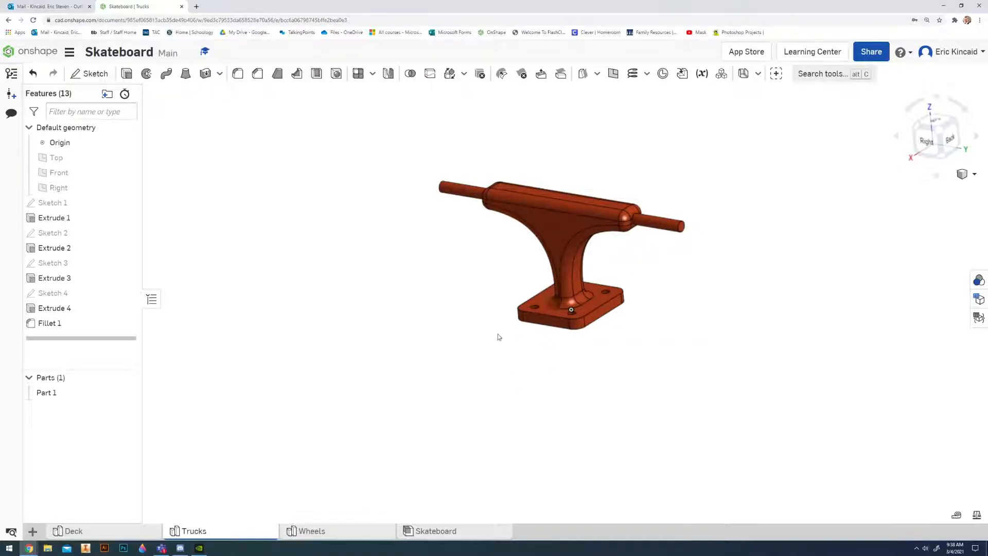
Open the finished truck's base plate sketch, Sketch 1, and view it straight on from above.
{"action": "mouse_move", "coordinate": [499, 337]}
{"action": "right_mouse_down"}
{"action": "mouse_move", "coordinate": [509, 403]}
{"action": "mouse_move", "coordinate": [474, 410]}
{"action": "mouse_move", "coordinate": [476, 338]}
{"action": "mouse_move", "coordinate": [449, 324]}
{"action": "mouse_move", "coordinate": [392, 324]}
{"action": "mouse_move", "coordinate": [494, 329]}
{"action": "right_mouse_up"}
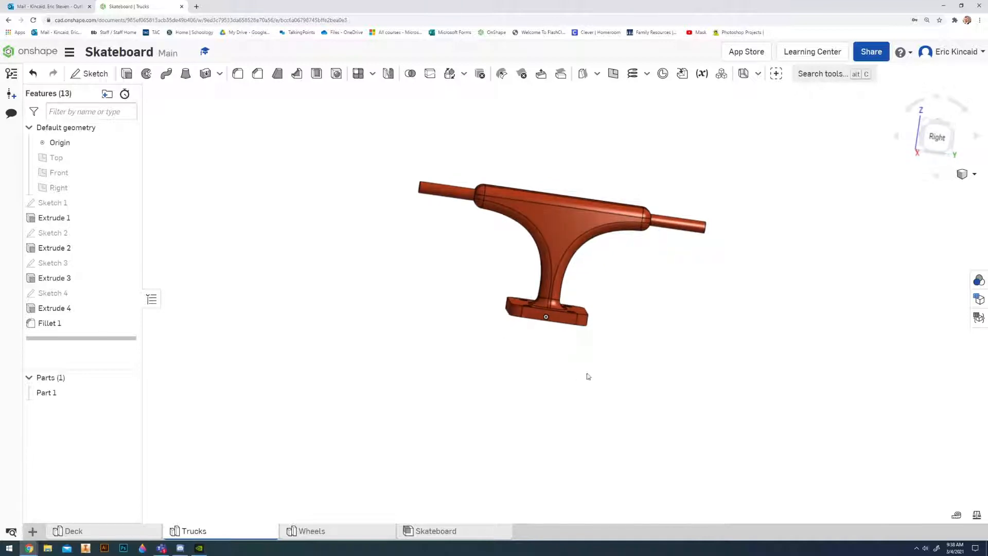
{"action": "right_click_drag", "start_coordinate": [588, 376], "coordinate": [581, 363]}
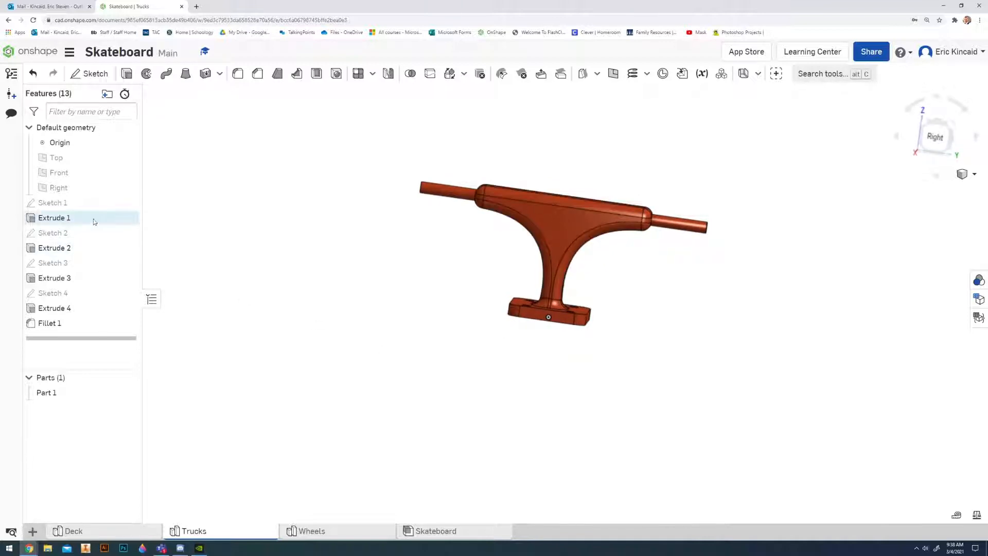
{"action": "double_click", "coordinate": [78, 203]}
{"action": "mouse_move", "coordinate": [371, 303]}
{"action": "right_mouse_down"}
{"action": "mouse_move", "coordinate": [378, 337]}
{"action": "mouse_move", "coordinate": [364, 370]}
{"action": "right_mouse_up"}
{"action": "scroll", "coordinate": [559, 330], "scroll_direction": "up", "scroll_amount": 2}
{"action": "key", "text": "n"}
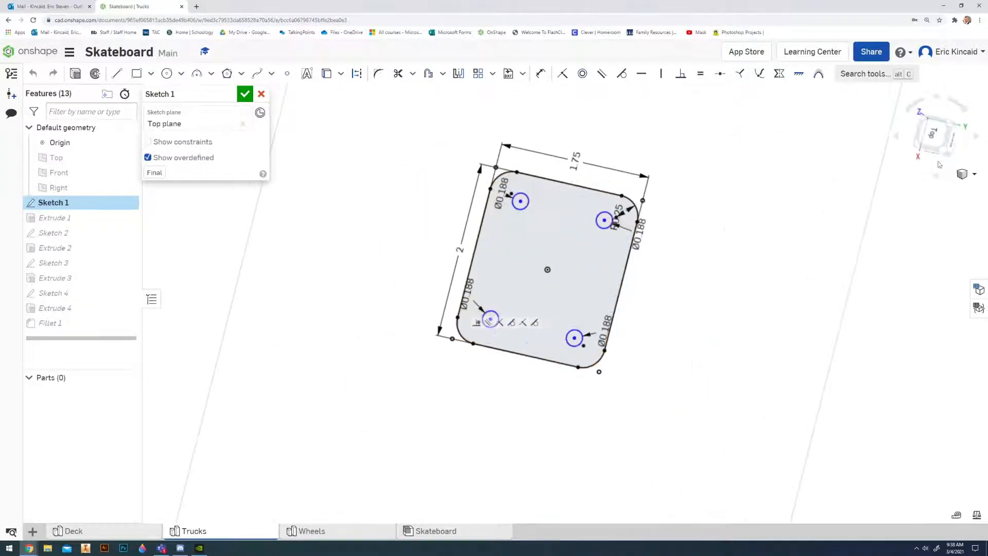
{"action": "left_click", "coordinate": [946, 149]}
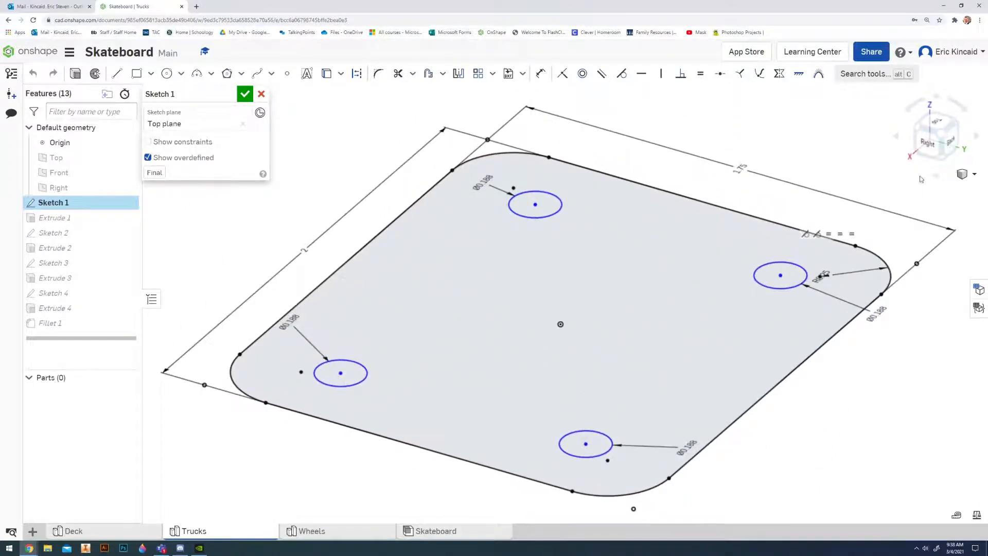
{"action": "left_click", "coordinate": [938, 126]}
{"action": "middle_click_drag", "start_coordinate": [849, 262], "coordinate": [776, 250]}
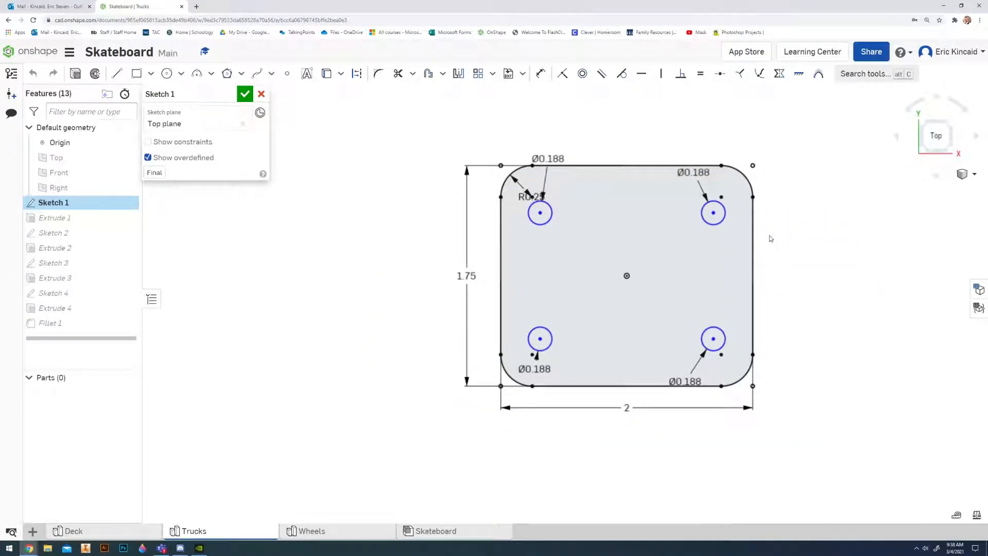
{"action": "scroll", "coordinate": [770, 238], "scroll_direction": "down", "scroll_amount": 3}
{"action": "mouse_move", "coordinate": [802, 248]}
{"action": "middle_mouse_down"}
{"action": "mouse_move", "coordinate": [760, 248]}
{"action": "mouse_move", "coordinate": [744, 275]}
{"action": "middle_mouse_up"}
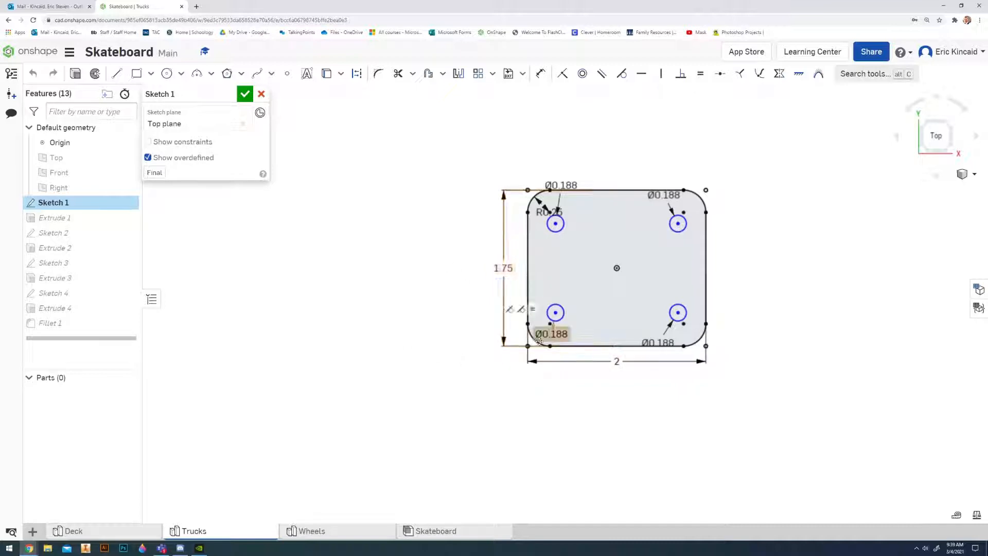
Move the corner radius dimension outside the plate outline and inspect the diameter value of the upper-right hole.
{"action": "left_click_drag", "start_coordinate": [545, 212], "coordinate": [520, 163]}
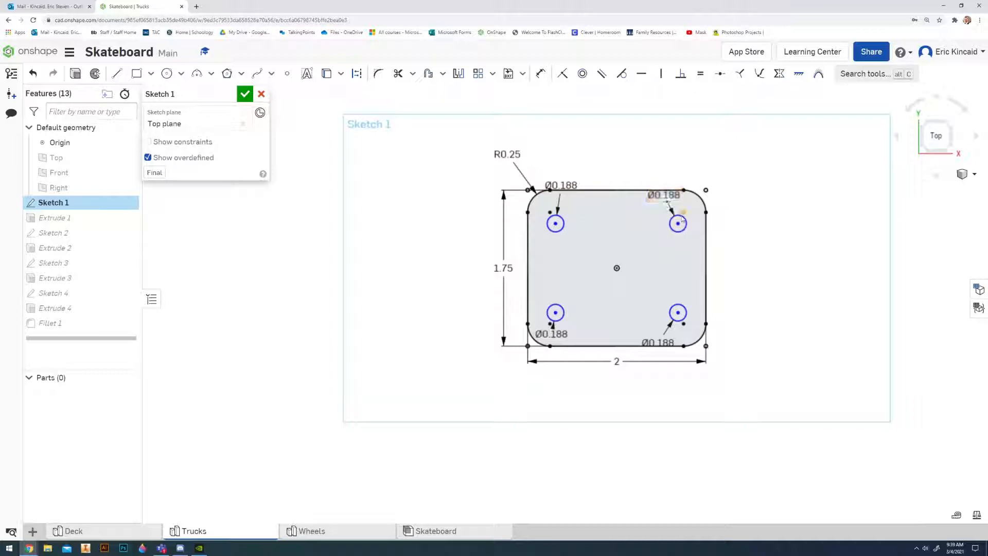
{"action": "double_click", "coordinate": [656, 197]}
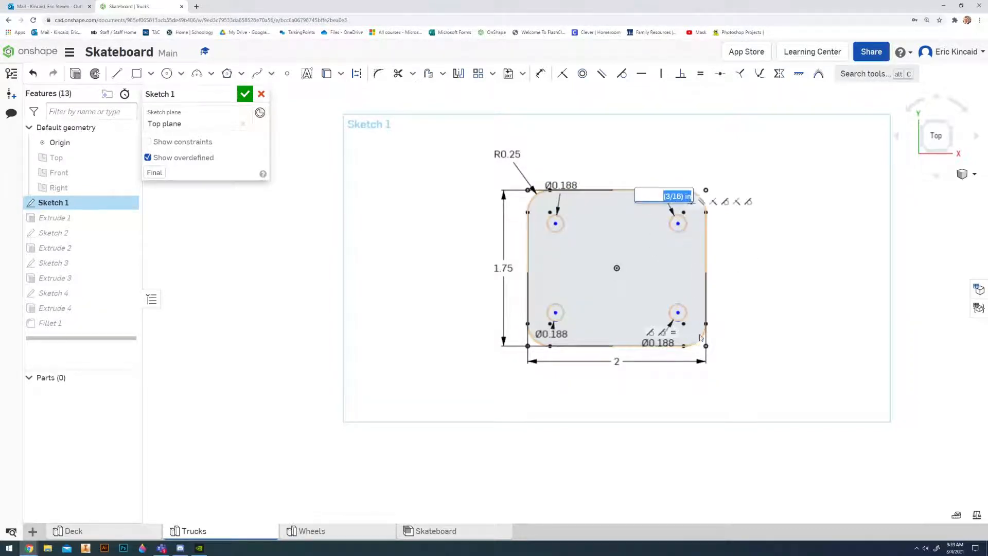
{"action": "left_click", "coordinate": [671, 379]}
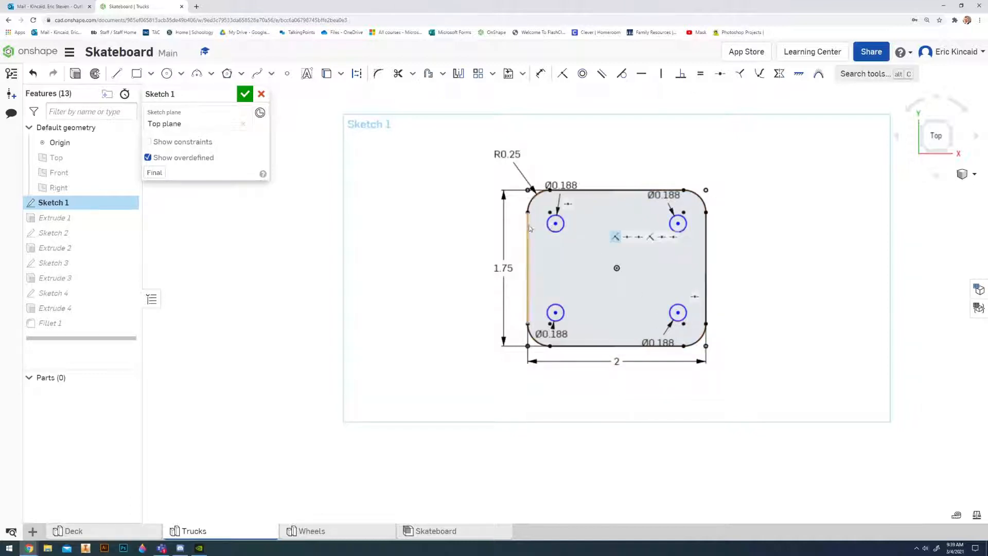
Add reference sketch dimensions for the vertical and horizontal spacing between the mounting hole centres.
{"action": "key", "text": "u"}
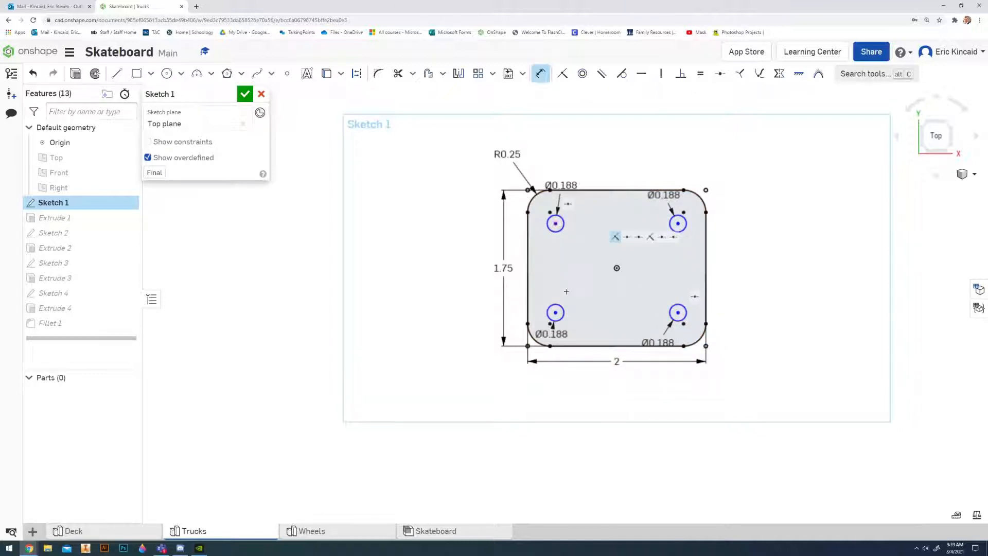
{"action": "left_click", "coordinate": [557, 312]}
{"action": "left_click", "coordinate": [515, 281]}
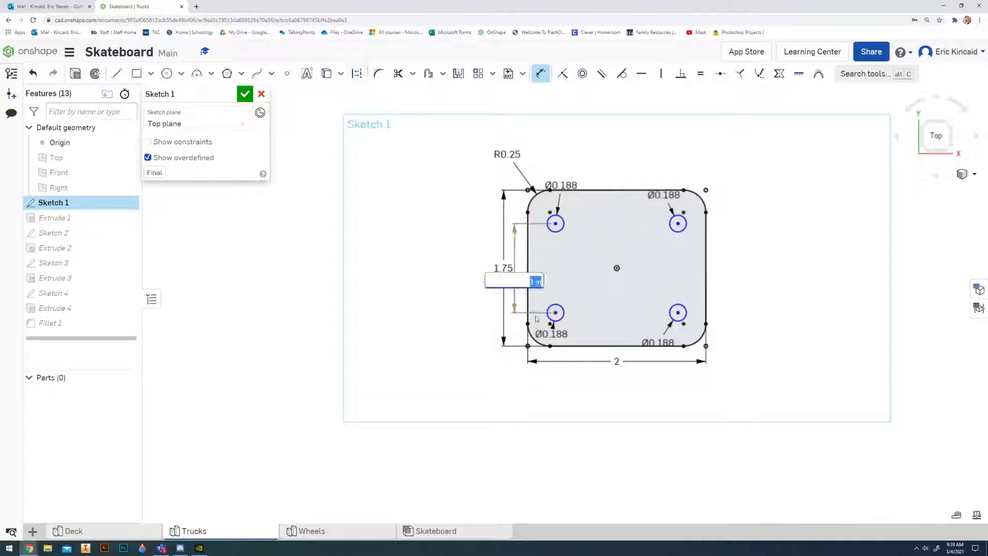
{"action": "left_click", "coordinate": [613, 281]}
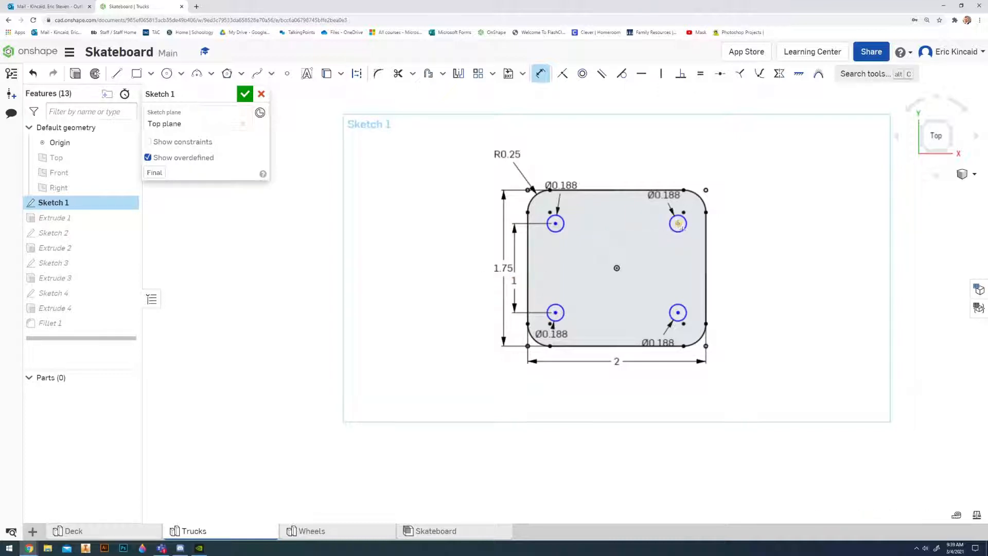
{"action": "left_click", "coordinate": [679, 223]}
{"action": "left_click", "coordinate": [625, 161]}
{"action": "left_click", "coordinate": [618, 231]}
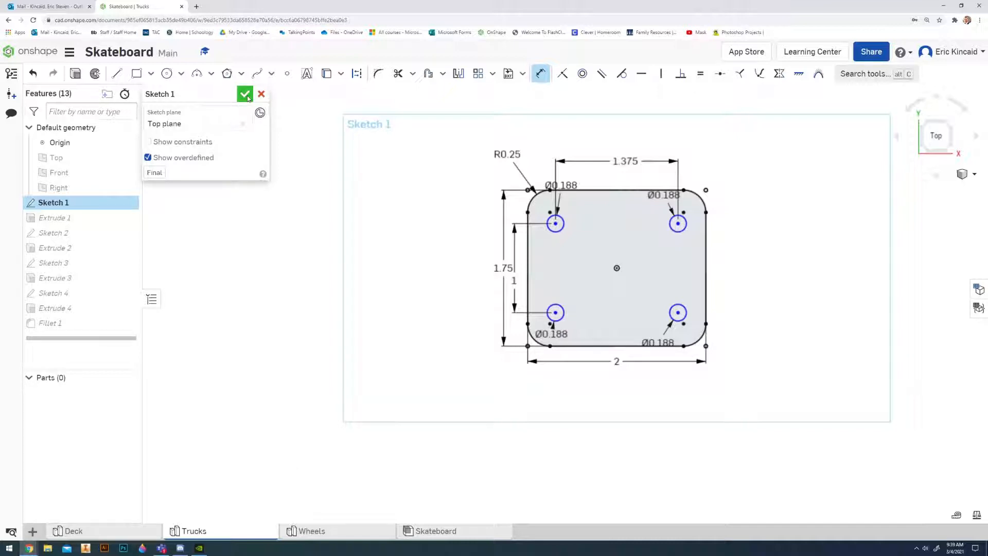
Create a new part studio in the document and rename it Trucks.
{"action": "left_click", "coordinate": [34, 532]}
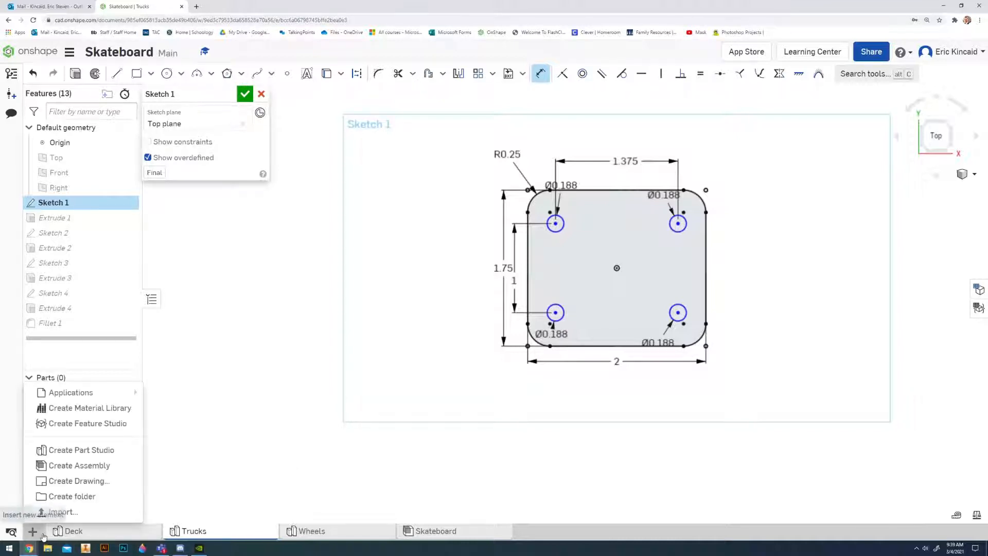
{"action": "left_click", "coordinate": [95, 455]}
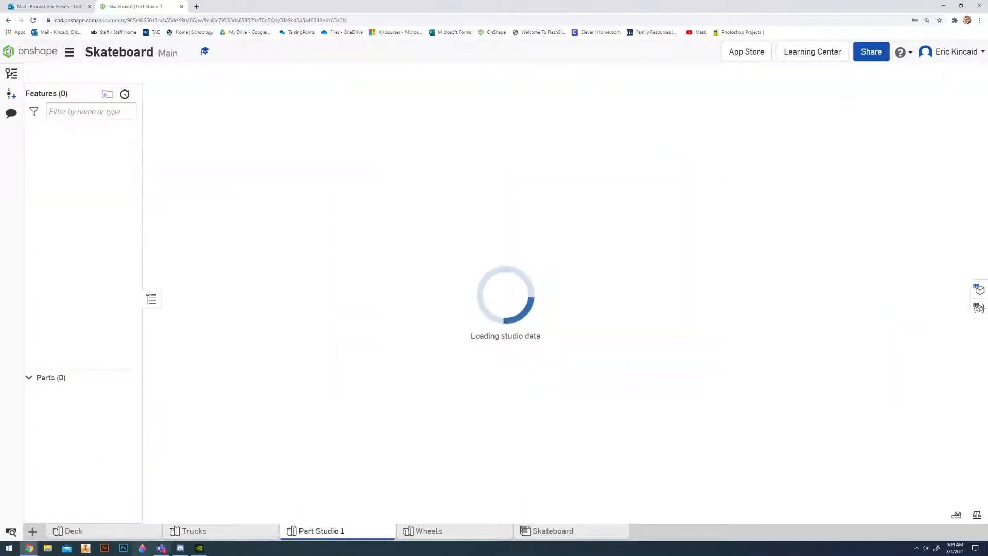
{"action": "right_click", "coordinate": [318, 536]}
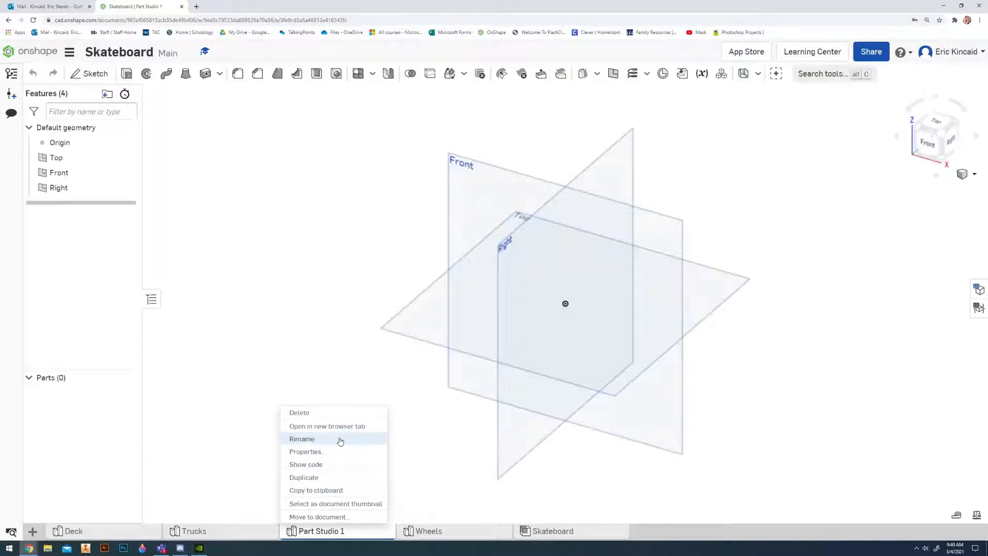
{"action": "left_click", "coordinate": [332, 439]}
{"action": "type", "text": "Trucks"}
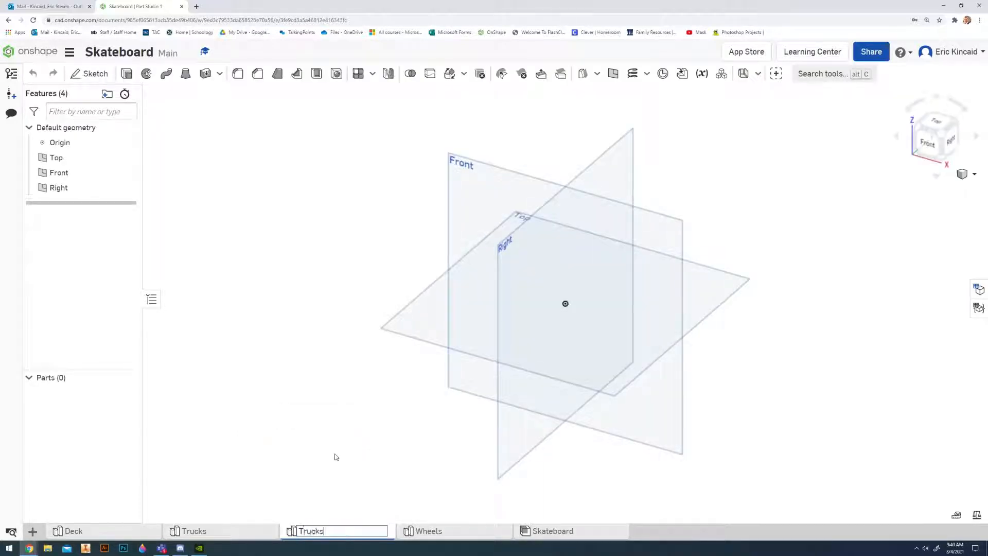
{"action": "key", "text": "Return"}
{"action": "mouse_move", "coordinate": [237, 532]}
Start a sketch on the Top plane and draw a center point rectangle at the origin, about 2.6 by 1.8 in.
{"action": "left_click", "coordinate": [94, 74]}
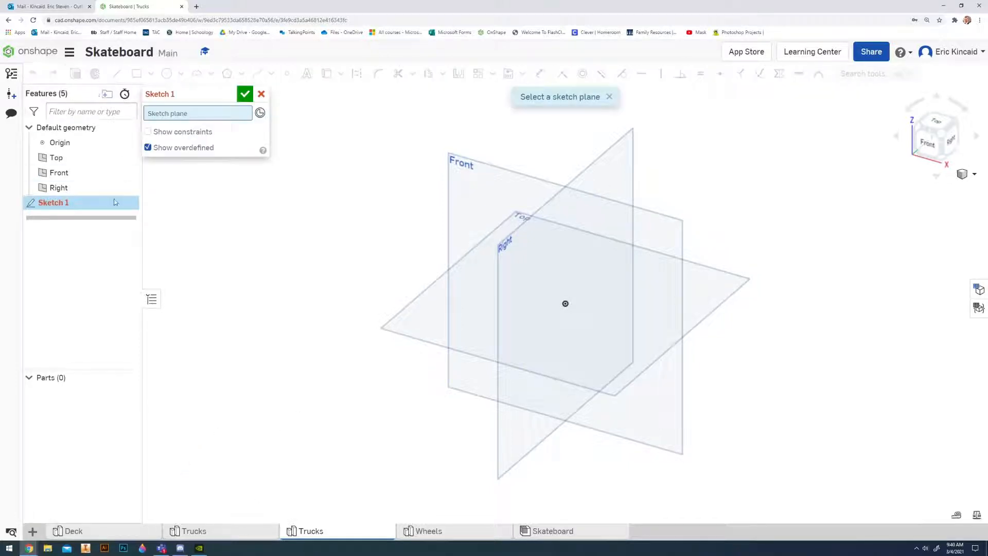
{"action": "left_click", "coordinate": [437, 313]}
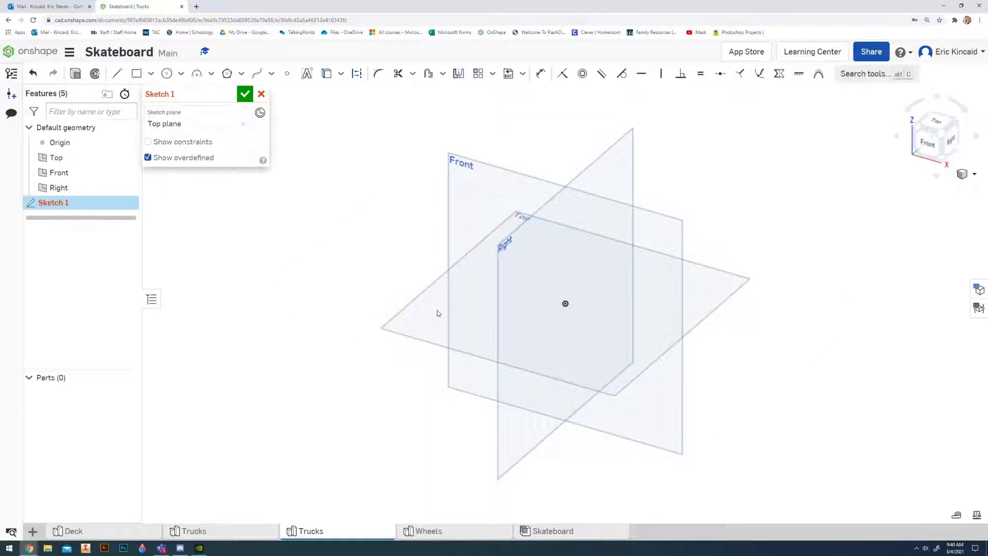
{"action": "left_click", "coordinate": [936, 130]}
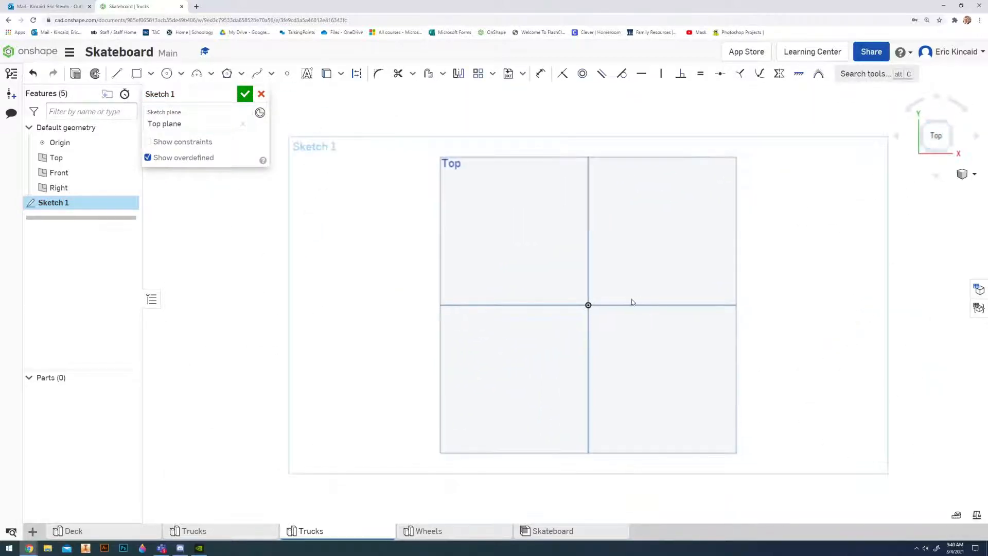
{"action": "left_click", "coordinate": [151, 74]}
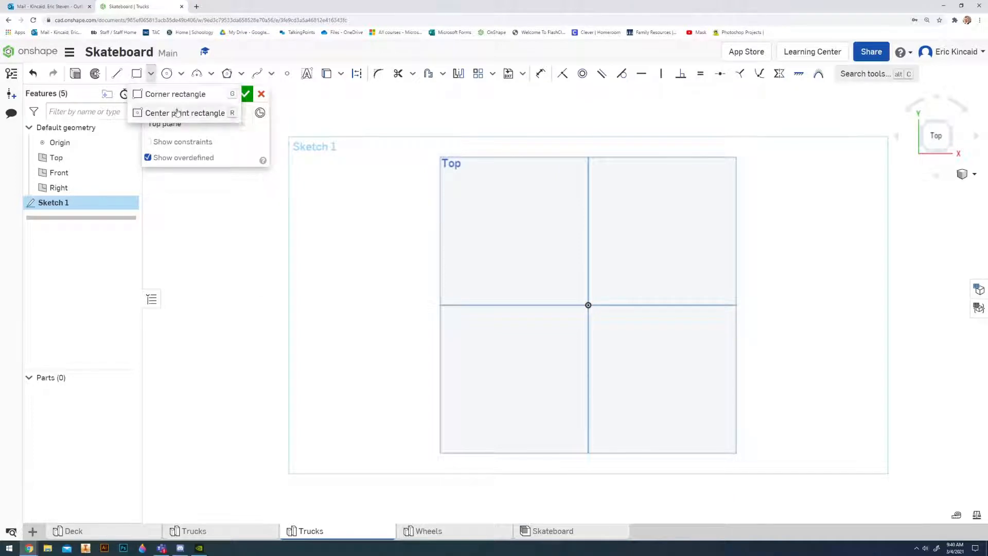
{"action": "left_click", "coordinate": [177, 113]}
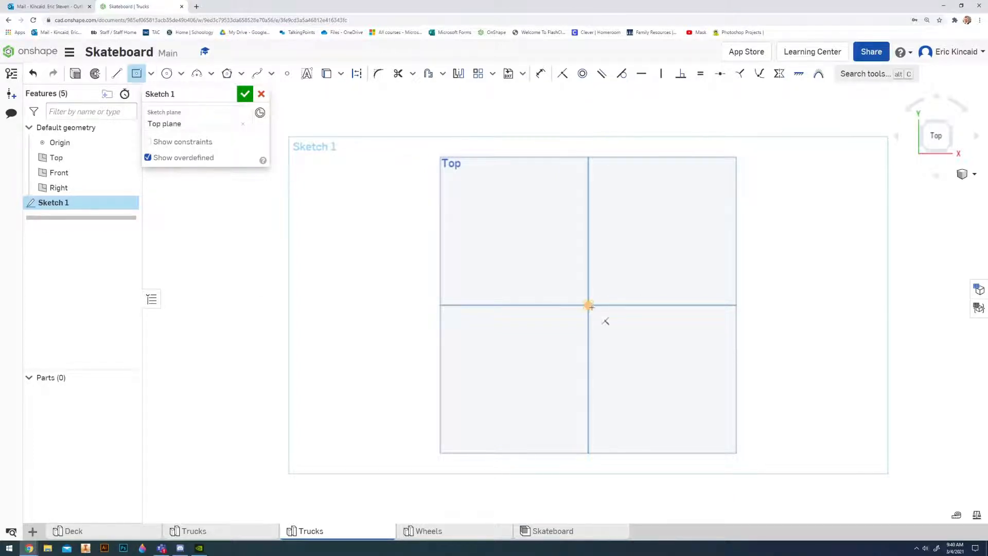
{"action": "left_click", "coordinate": [589, 306]}
{"action": "left_click", "coordinate": [653, 351]}
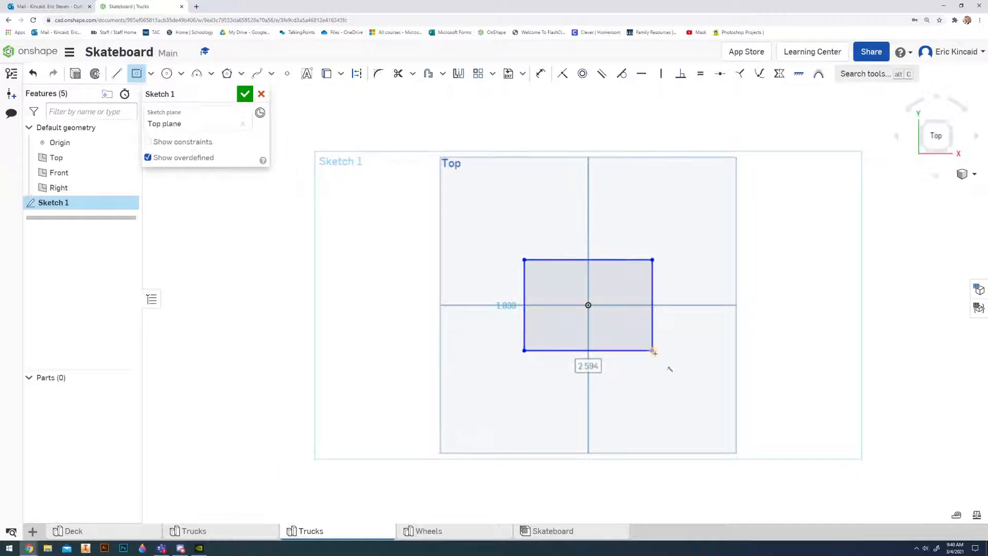
{"action": "key", "text": "Tab"}
Check the hole spacing in the original Trucks sketch and dimension the new rectangle 1.375 in wide and 1 in high.
{"action": "left_click", "coordinate": [253, 535]}
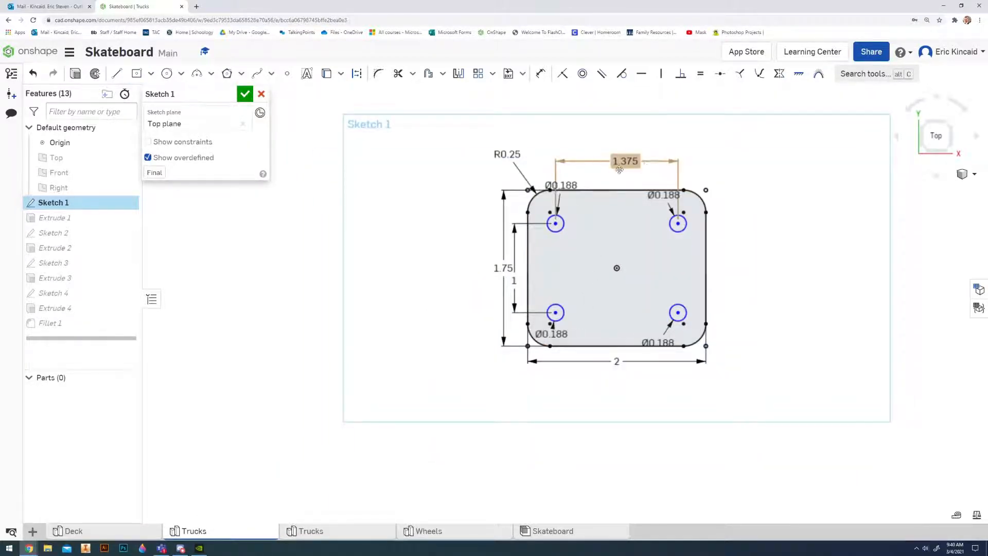
{"action": "left_click", "coordinate": [345, 538]}
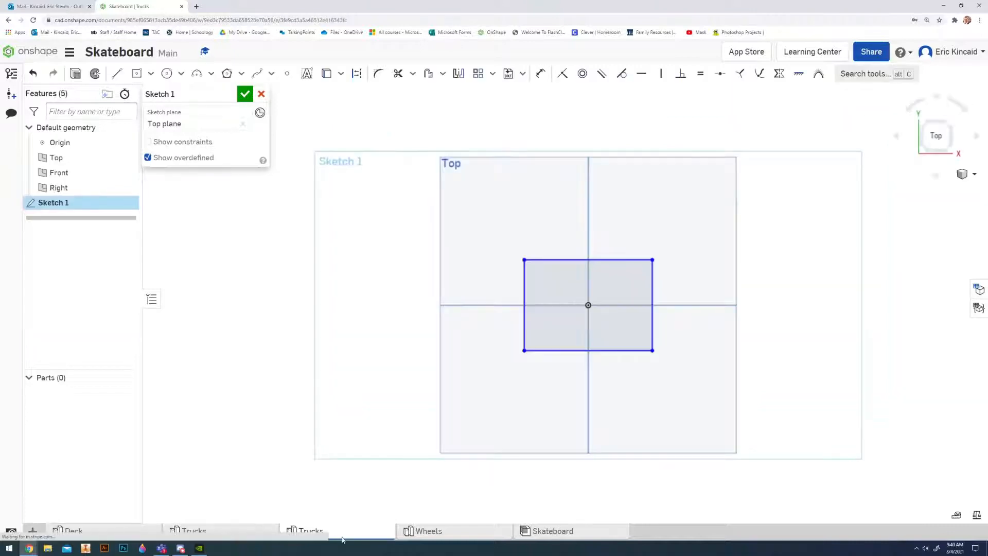
{"action": "key", "text": "d"}
{"action": "left_click", "coordinate": [587, 260]}
{"action": "left_click", "coordinate": [586, 249]}
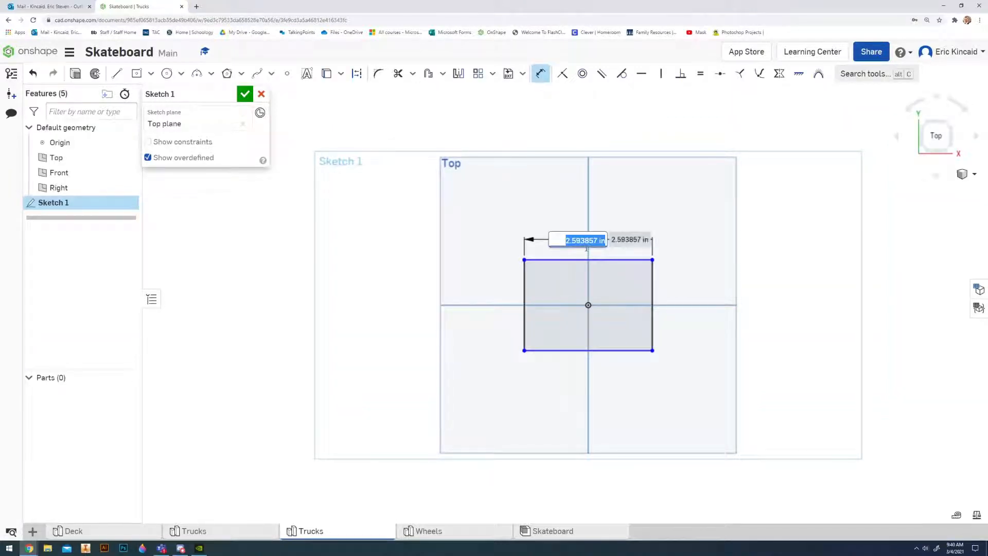
{"action": "type", "text": "1.375"}
{"action": "key", "text": "Return"}
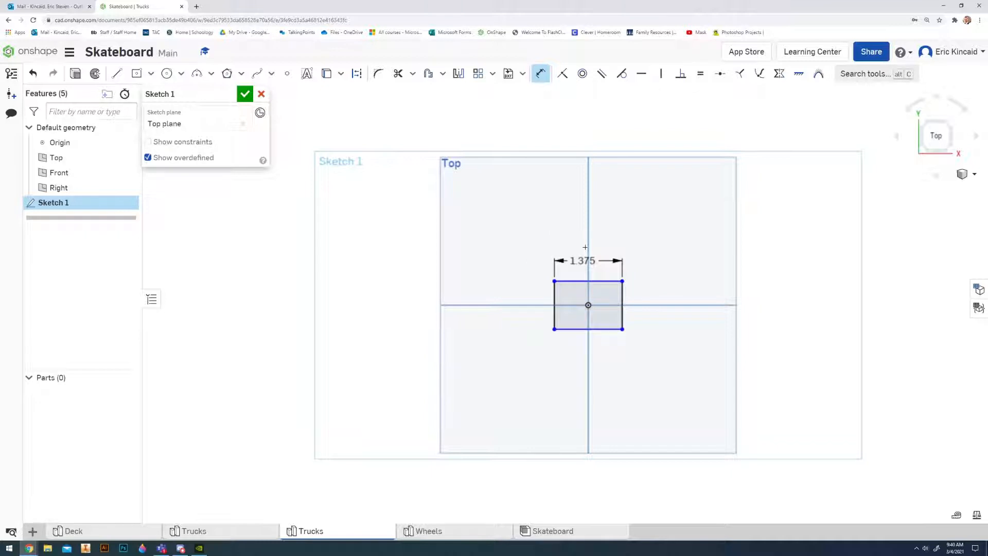
{"action": "left_click", "coordinate": [556, 312]}
{"action": "left_click", "coordinate": [540, 314]}
{"action": "key", "text": "Return"}
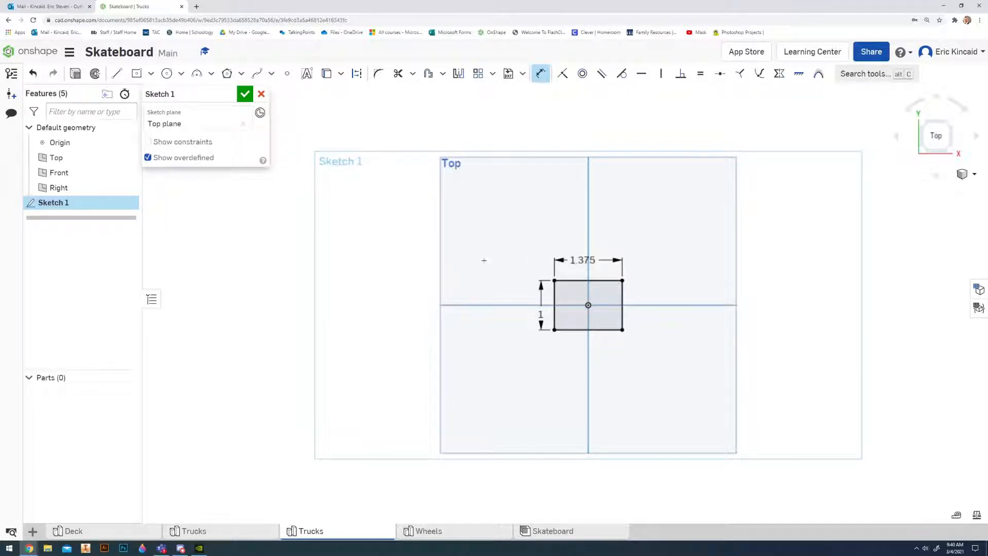
Draw 3/16 in diameter circles centred on the two upper corners of the rectangle.
{"action": "left_click", "coordinate": [166, 73]}
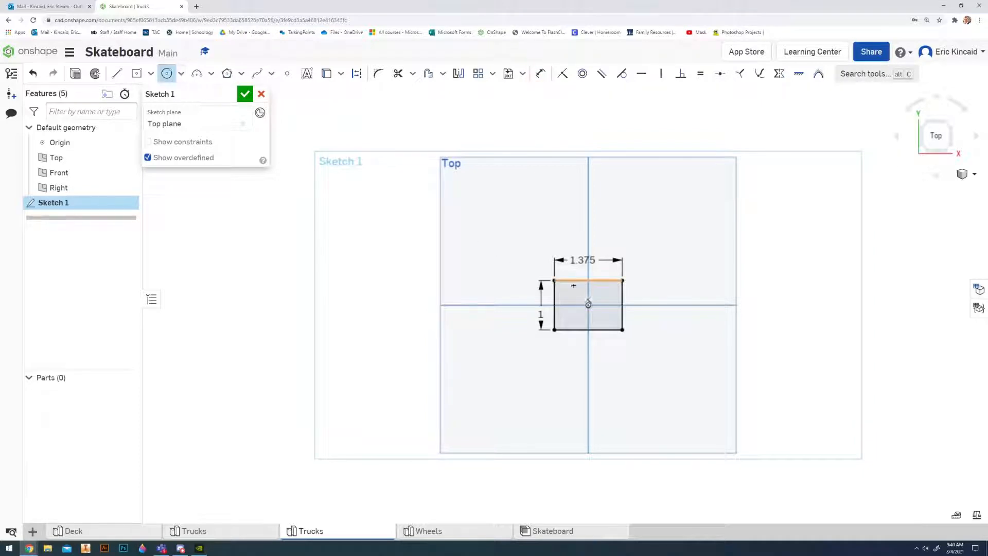
{"action": "left_click", "coordinate": [555, 280]}
{"action": "type", "text": "3"}
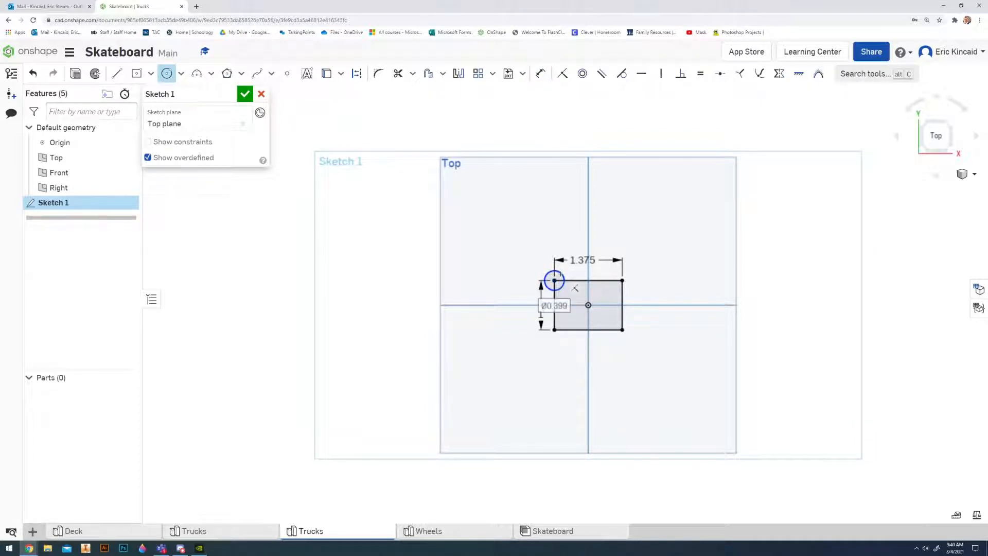
{"action": "type", "text": "/16"}
{"action": "key", "text": "Return"}
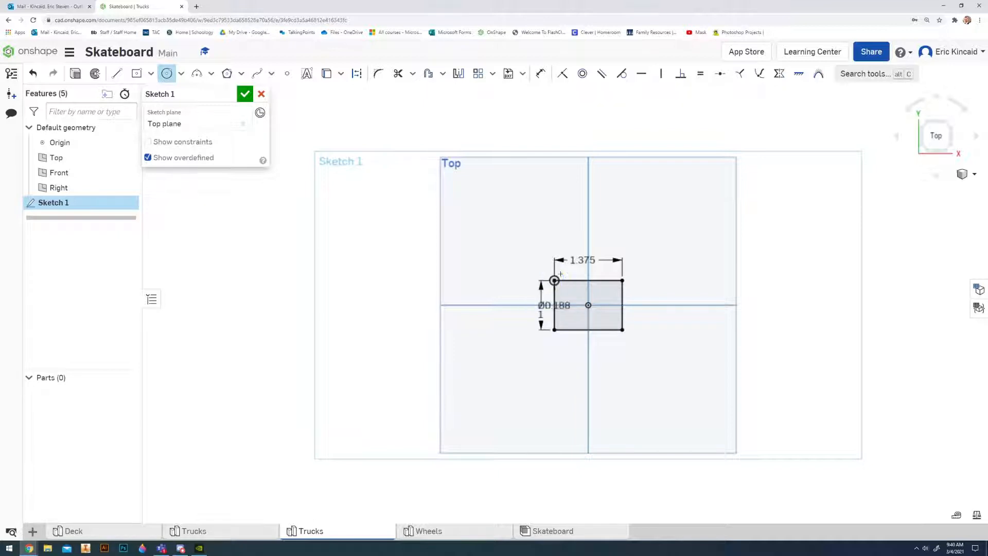
{"action": "left_click", "coordinate": [623, 281]}
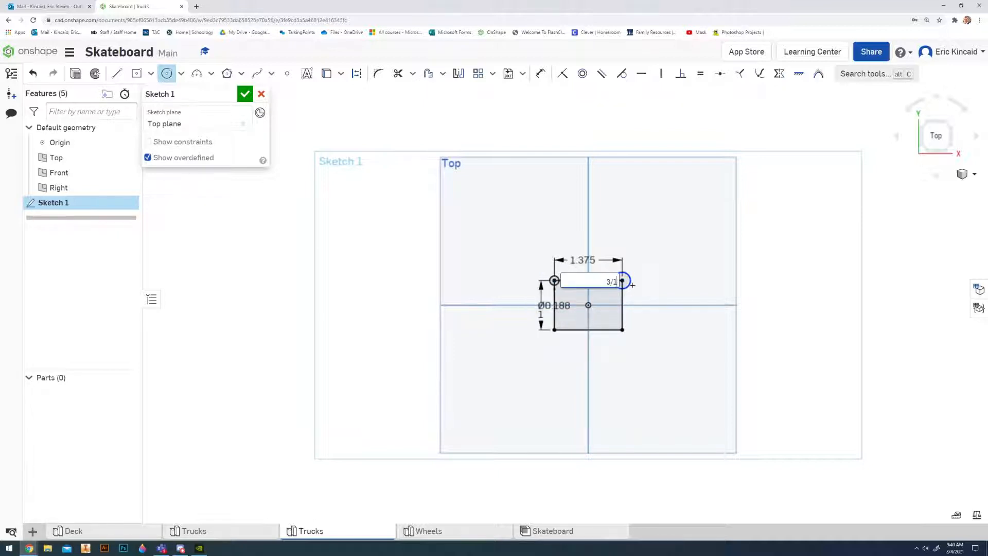
{"action": "left_click", "coordinate": [631, 284]}
Draw 3/16 in diameter circles centred on the two lower corners of the rectangle.
{"action": "left_click", "coordinate": [623, 330]}
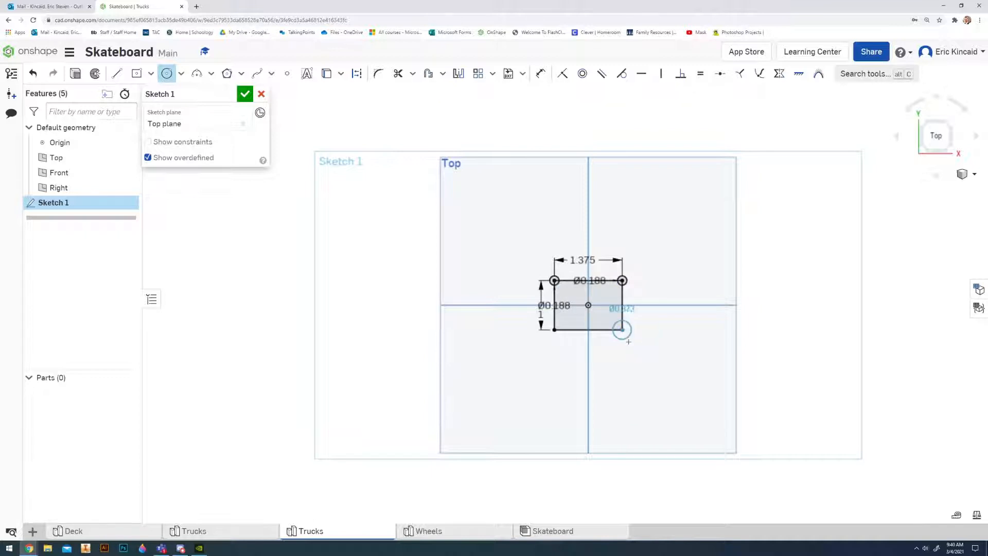
{"action": "type", "text": "3/16"}
{"action": "key", "text": "Return"}
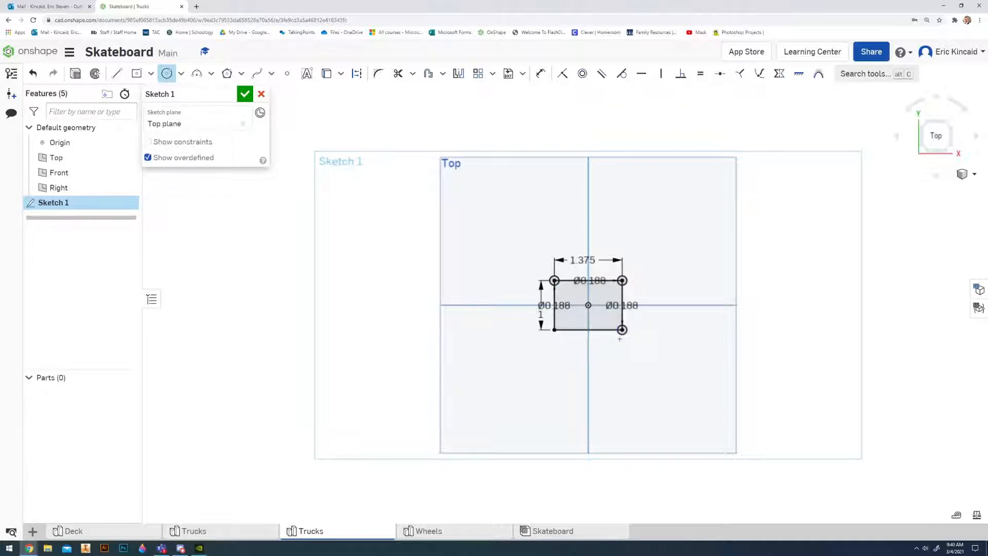
{"action": "left_click", "coordinate": [555, 329]}
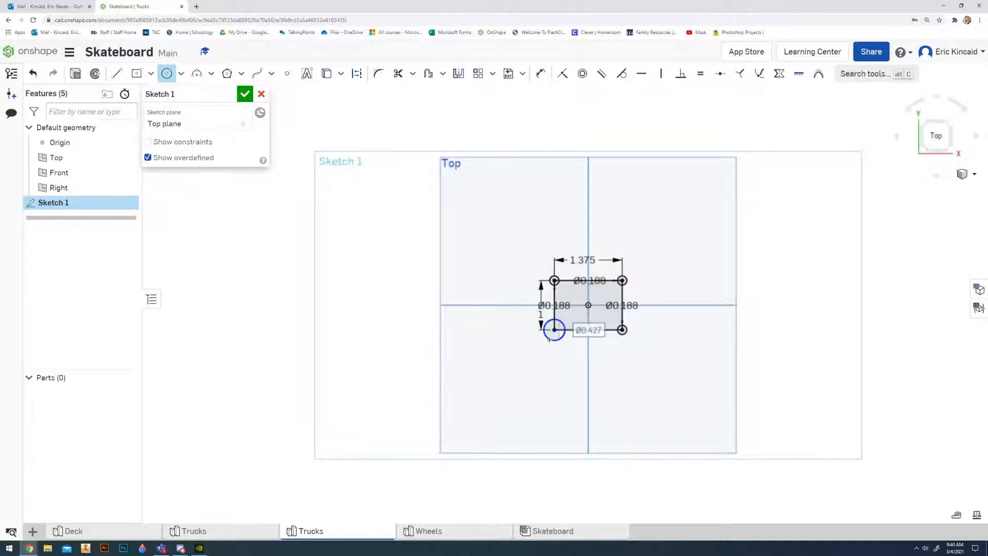
{"action": "type", "text": "3/16"}
{"action": "key", "text": "Return"}
{"action": "scroll", "coordinate": [549, 335], "scroll_direction": "up", "scroll_amount": 3}
{"action": "key", "text": "Escape"}
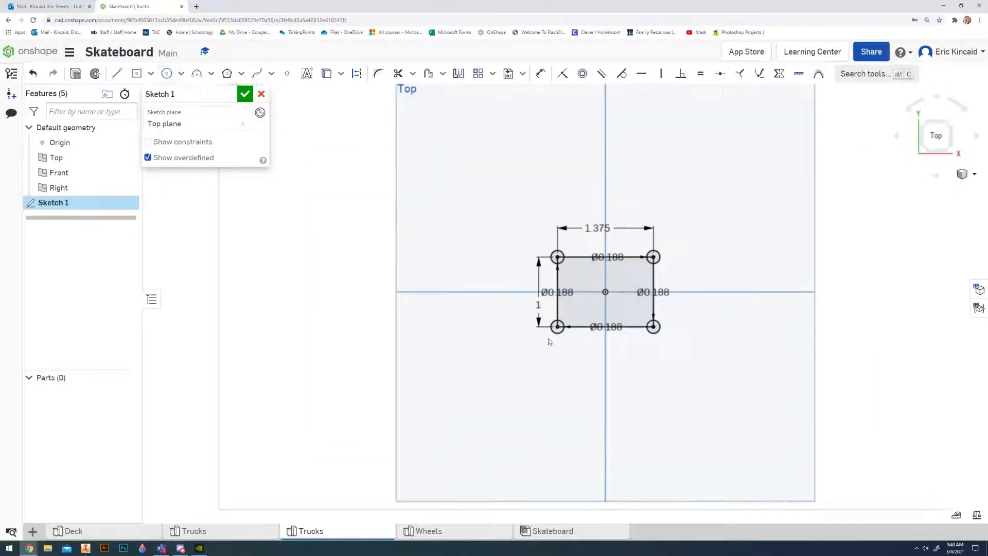
Delete the four sides of the construction rectangle, keeping only the corner hole circles.
{"action": "left_click", "coordinate": [559, 311]}
{"action": "key", "text": "Delete"}
{"action": "left_click", "coordinate": [591, 327]}
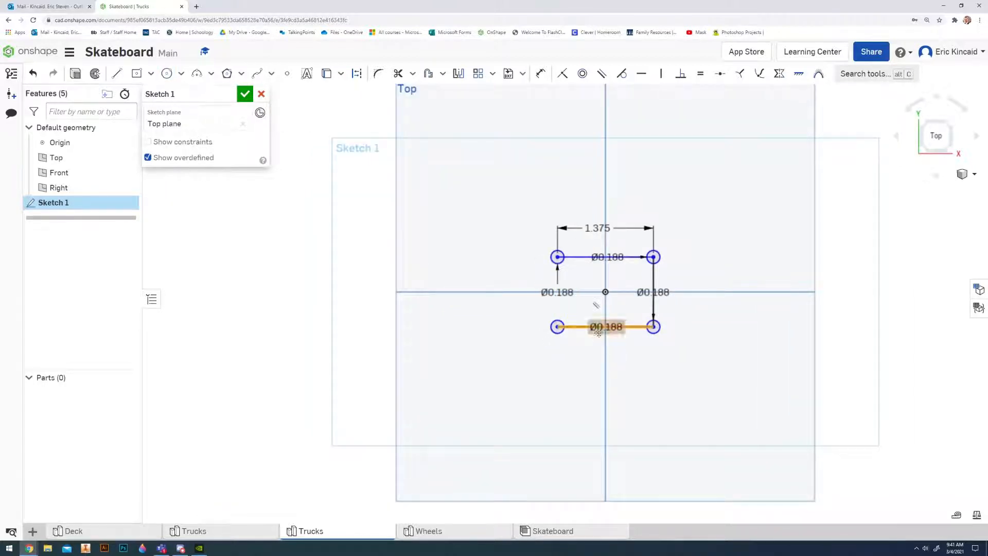
{"action": "key", "text": "Delete"}
{"action": "left_click", "coordinate": [654, 307]}
{"action": "key", "text": "Delete"}
{"action": "left_click", "coordinate": [630, 257]}
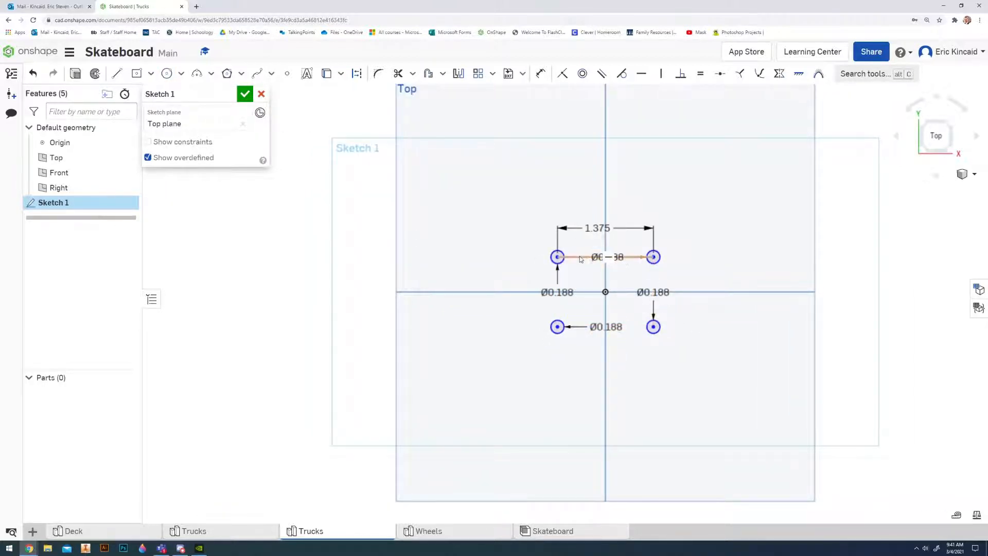
{"action": "key", "text": "Delete"}
Reposition the four hole diameter dimensions outward, clear of the area between the circles.
{"action": "left_click_drag", "start_coordinate": [618, 262], "coordinate": [675, 236]}
{"action": "left_click_drag", "start_coordinate": [613, 334], "coordinate": [536, 373]}
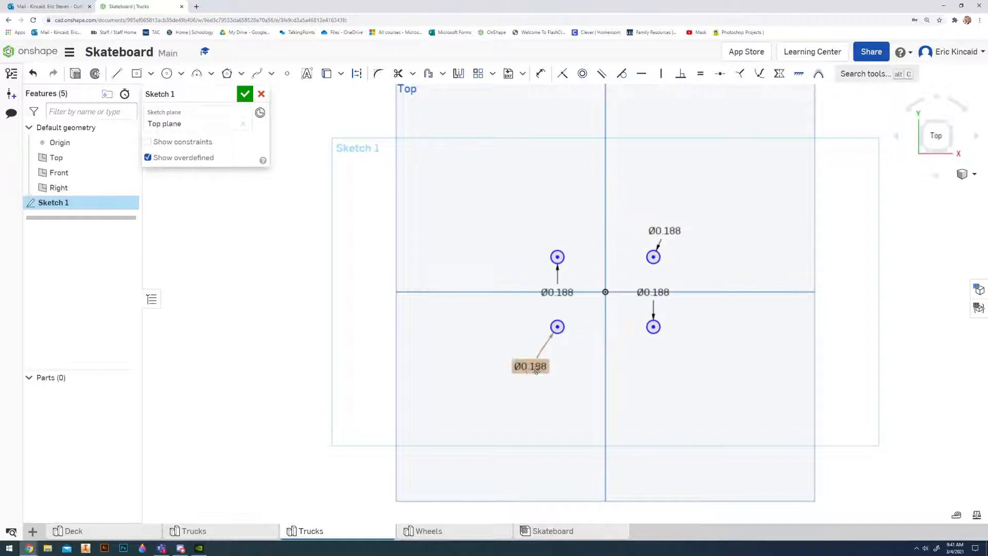
{"action": "left_click_drag", "start_coordinate": [555, 278], "coordinate": [540, 216]}
{"action": "left_click_drag", "start_coordinate": [657, 307], "coordinate": [672, 355]}
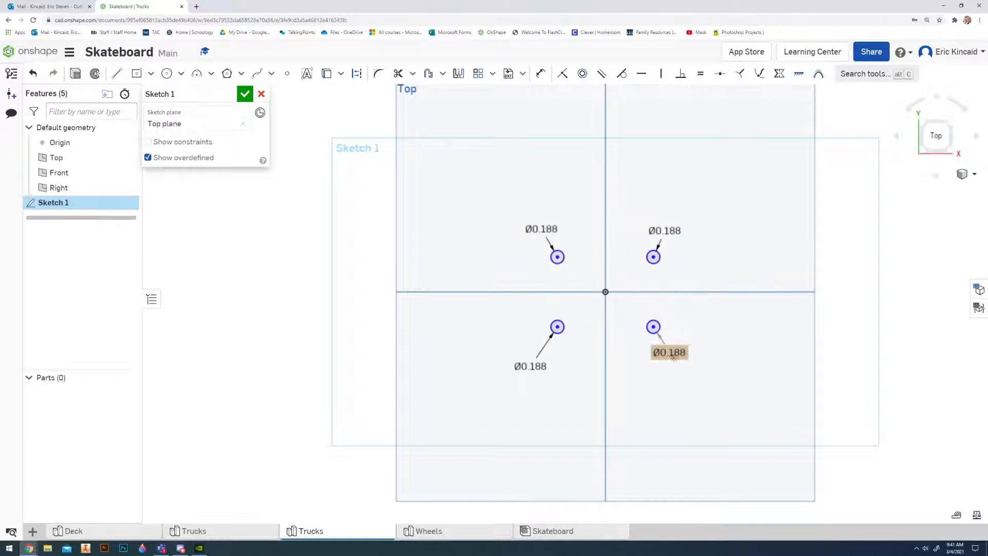
Check the plate size in the original Trucks sketch and draw a center point rectangle at the origin, 2 in wide and 1.75 in high.
{"action": "left_click", "coordinate": [136, 73]}
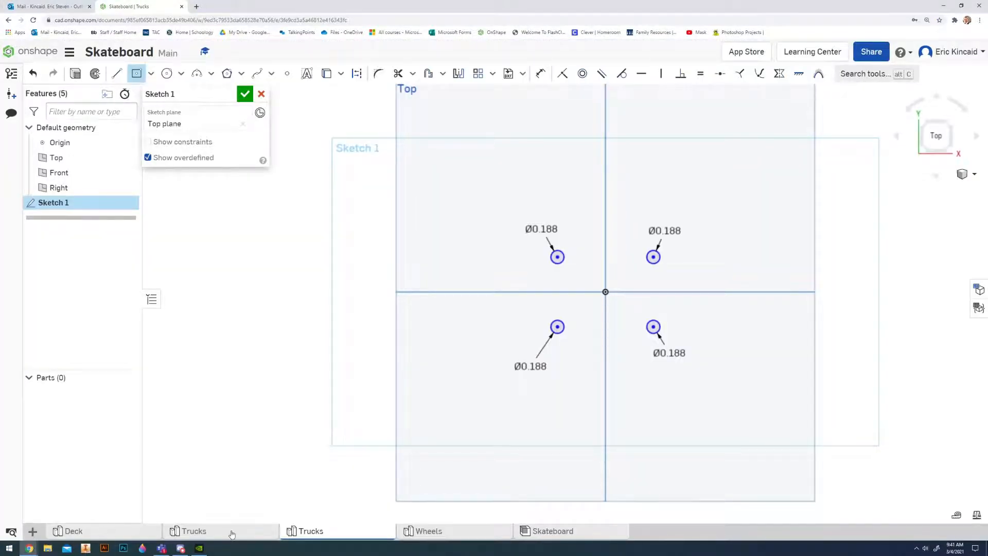
{"action": "left_click", "coordinate": [190, 531]}
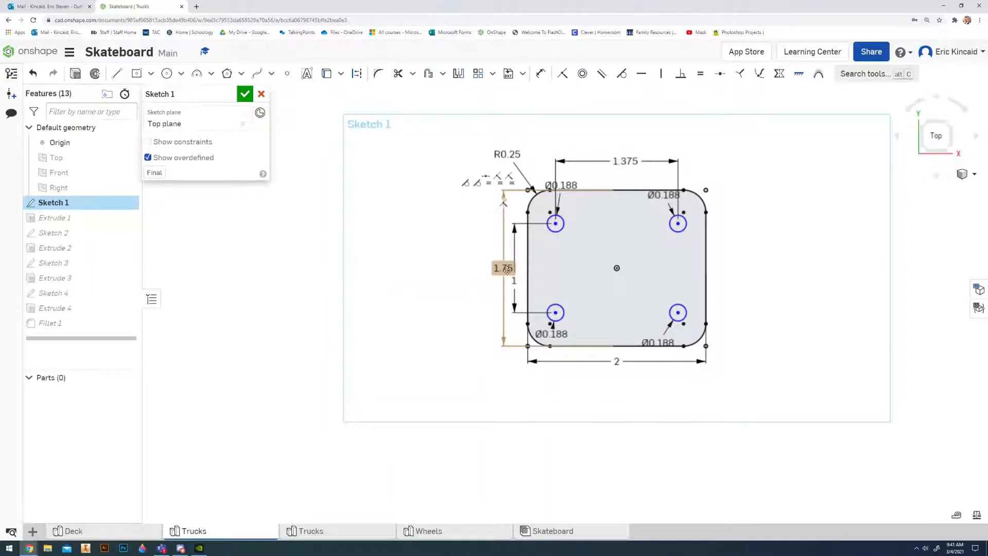
{"action": "left_click", "coordinate": [345, 530]}
{"action": "key", "text": "g"}
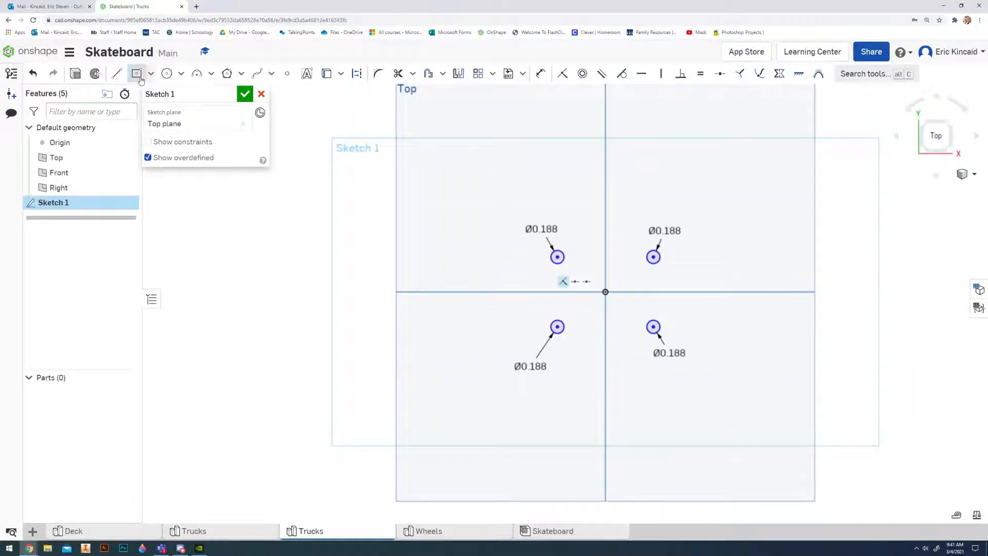
{"action": "left_click", "coordinate": [605, 292]}
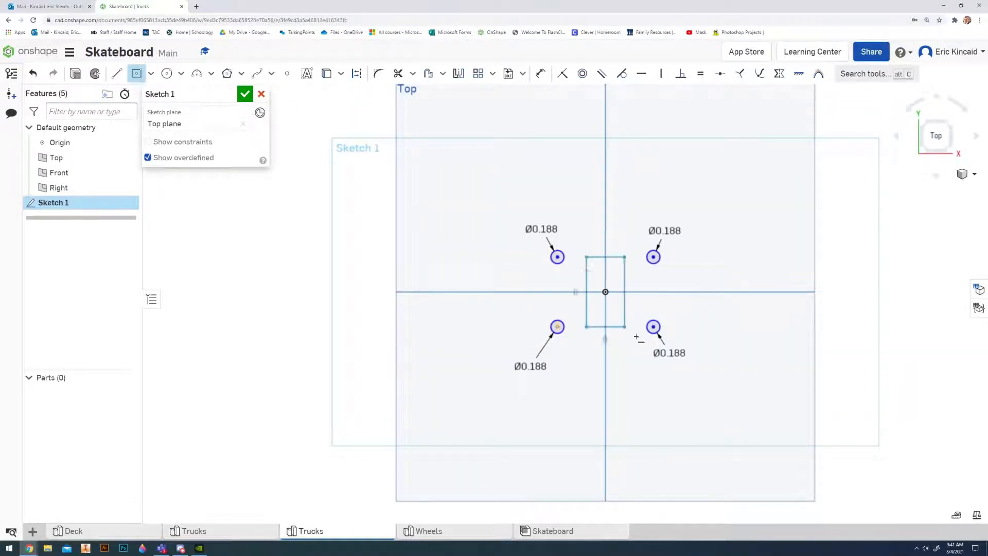
{"action": "left_click", "coordinate": [719, 379]}
{"action": "type", "text": "1"}
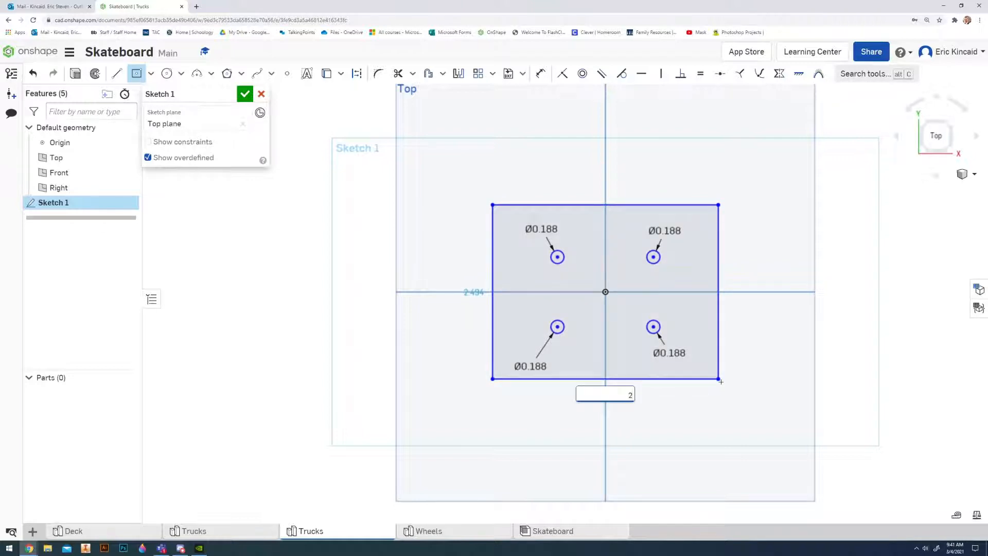
{"action": "key", "text": "Tab"}
{"action": "type", "text": "1.7"}
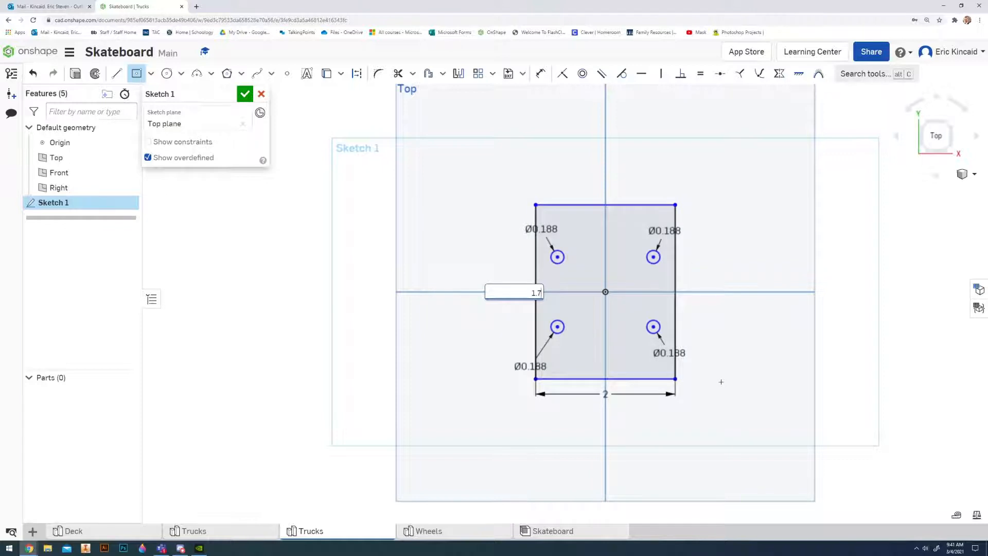
{"action": "type", "text": "5"}
{"action": "key", "text": "Return"}
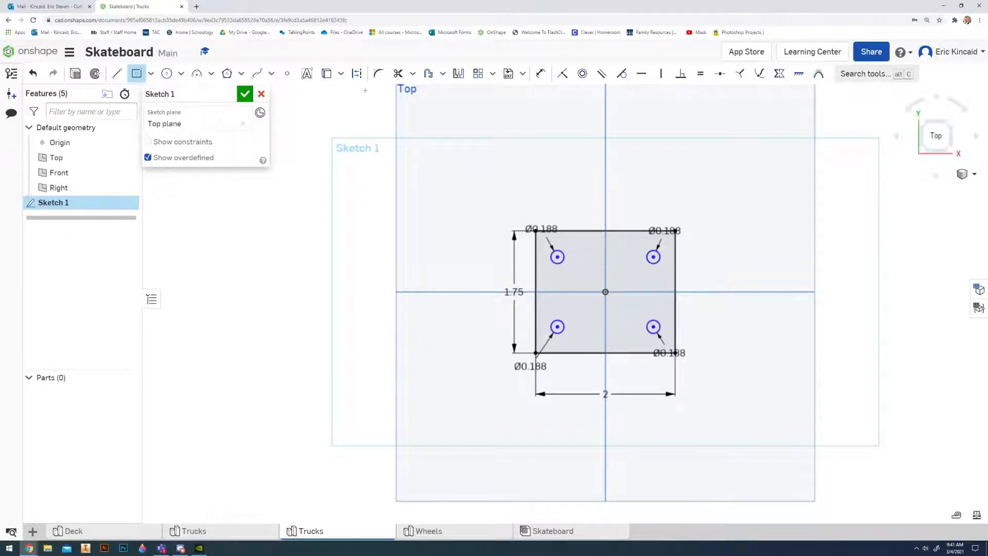
Fillet all four corners of the plate rectangle with a 0.25 in radius and finish the sketch.
{"action": "left_click", "coordinate": [379, 74]}
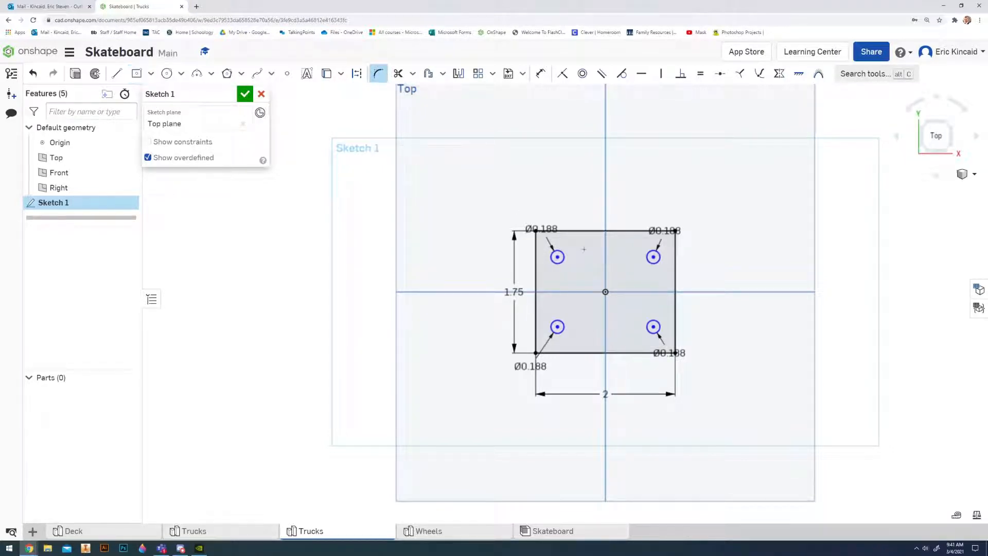
{"action": "scroll", "coordinate": [584, 249], "scroll_direction": "up", "scroll_amount": 5}
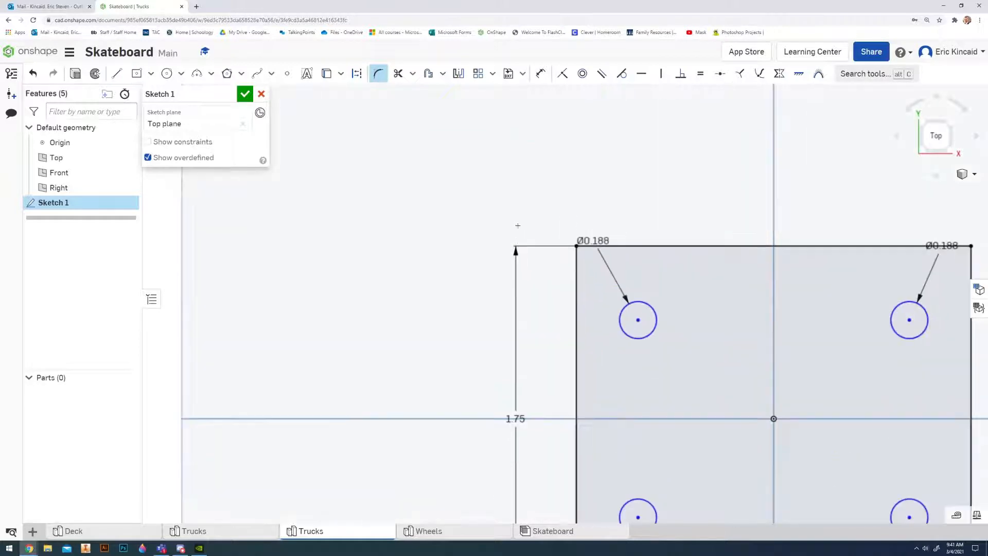
{"action": "left_click", "coordinate": [576, 246]}
{"action": "scroll", "coordinate": [615, 247], "scroll_direction": "down", "scroll_amount": 1}
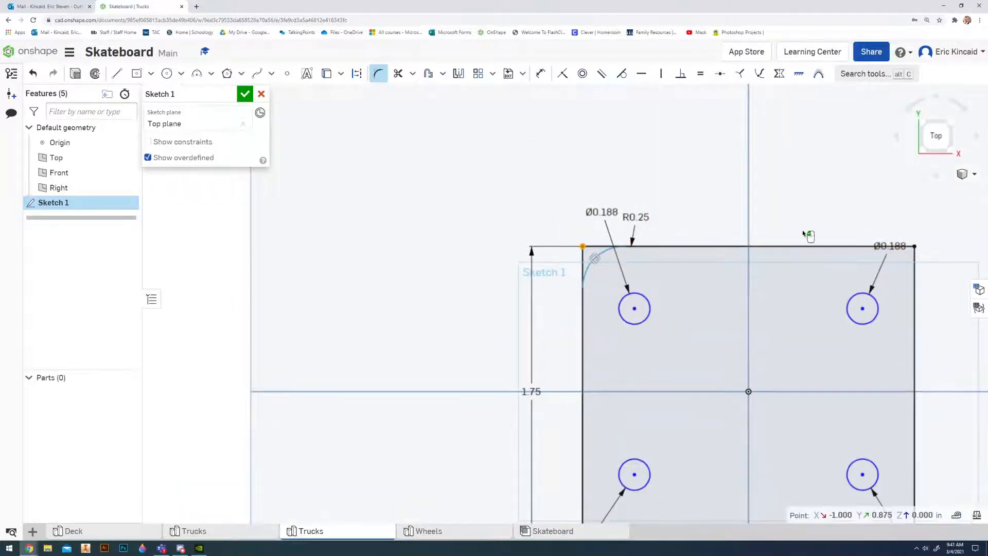
{"action": "left_click", "coordinate": [919, 250]}
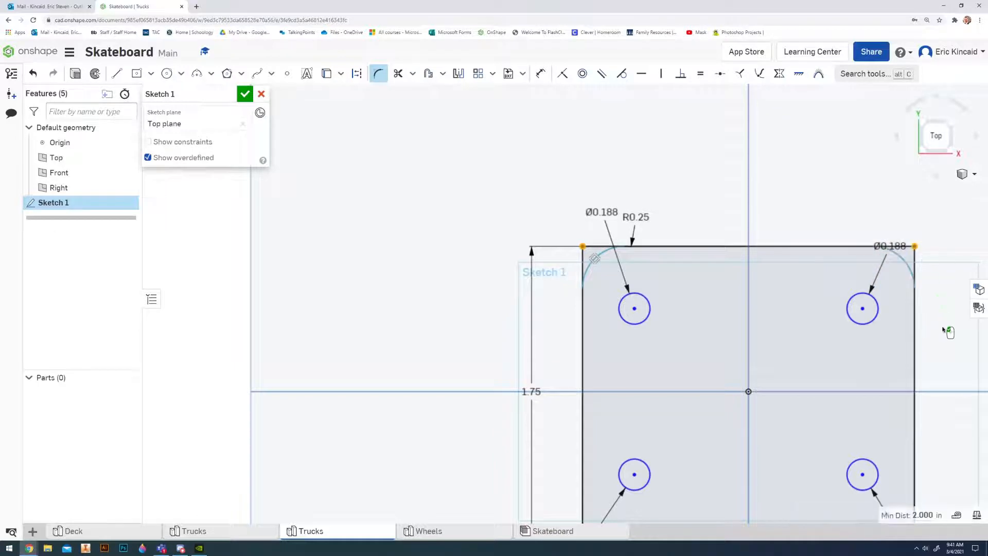
{"action": "middle_click_drag", "start_coordinate": [954, 331], "coordinate": [883, 214]}
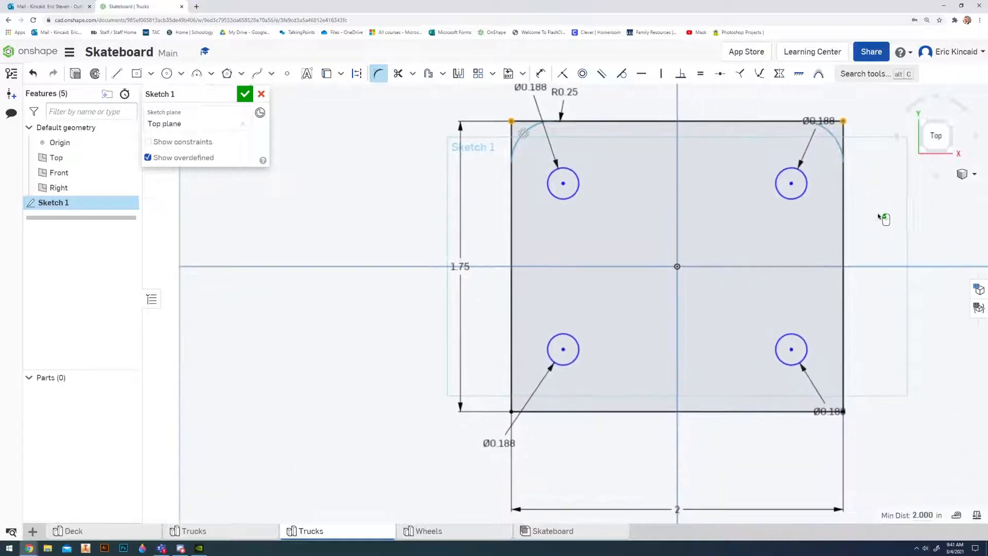
{"action": "left_click", "coordinate": [843, 411]}
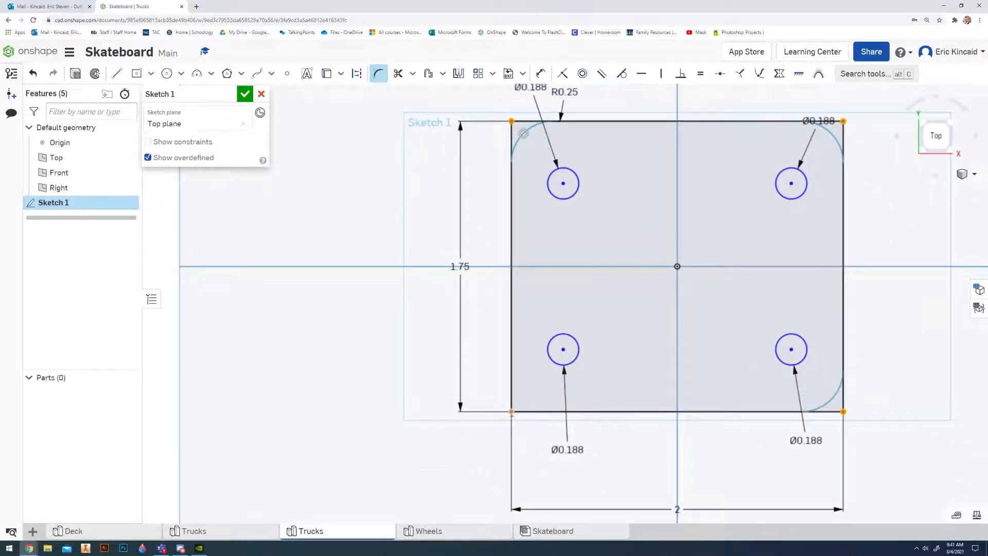
{"action": "left_click", "coordinate": [513, 413]}
{"action": "scroll", "coordinate": [870, 404], "scroll_direction": "down", "scroll_amount": 1}
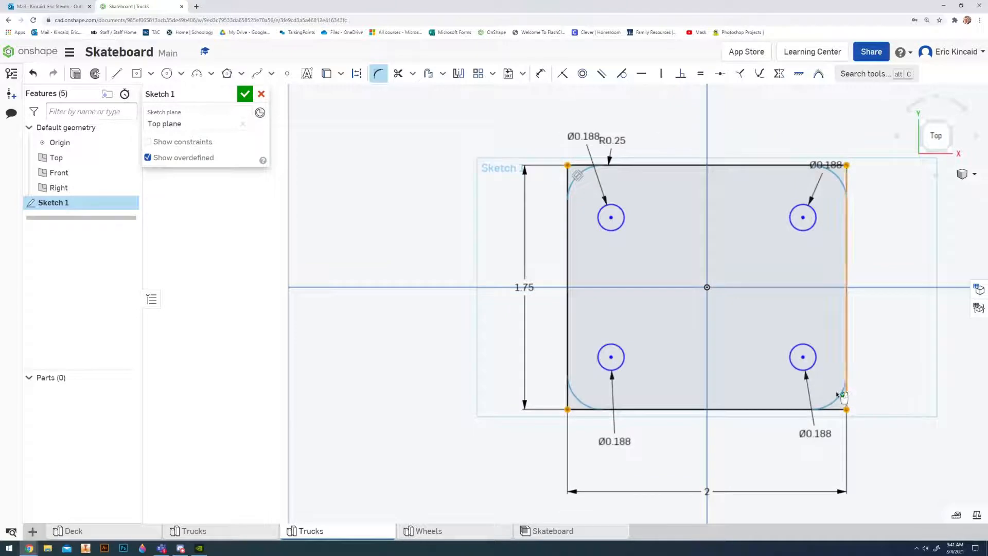
{"action": "left_click", "coordinate": [245, 93]}
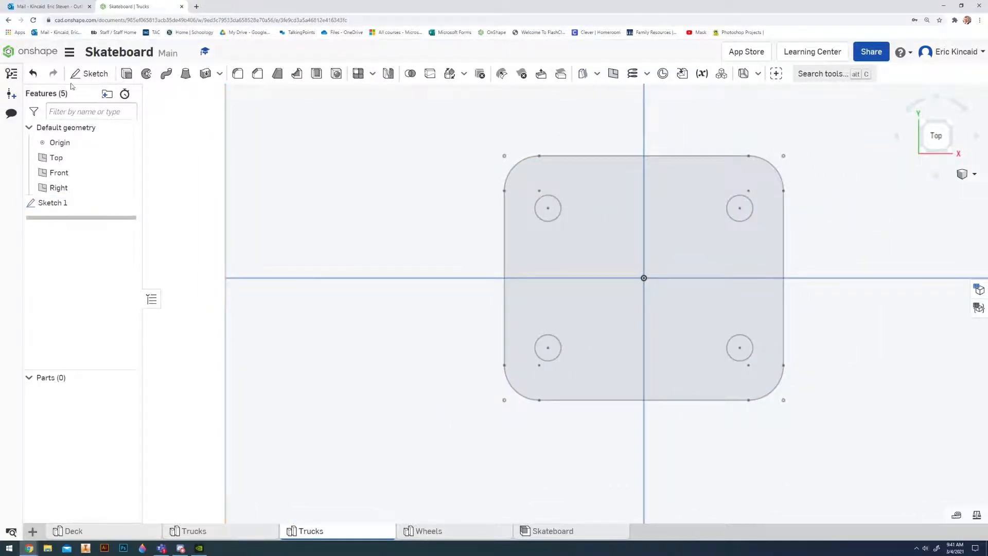
Extrude the plate region around the holes 0.25 in as a new solid, checking the depth in the original Trucks part studio.
{"action": "left_click", "coordinate": [126, 74]}
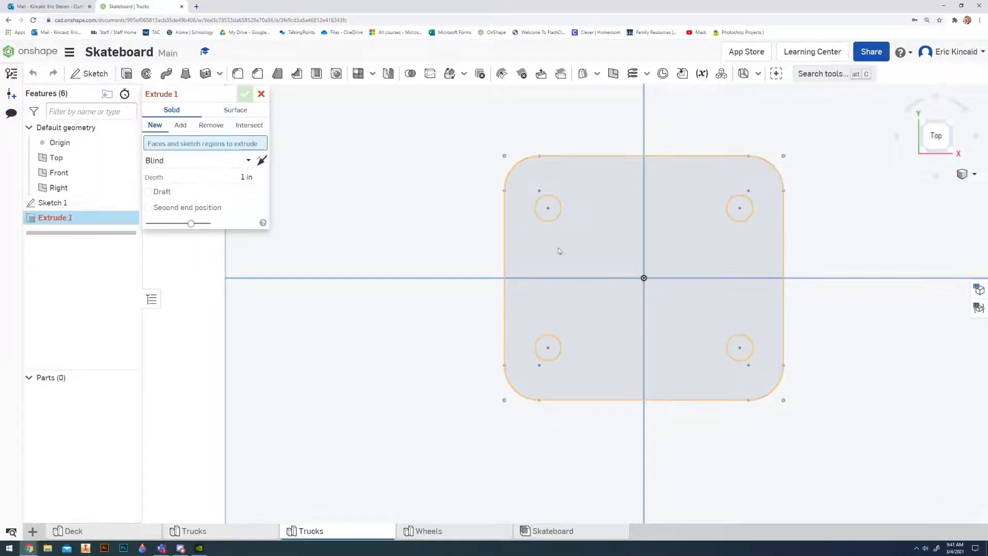
{"action": "left_click", "coordinate": [560, 251]}
{"action": "left_click", "coordinate": [951, 126]}
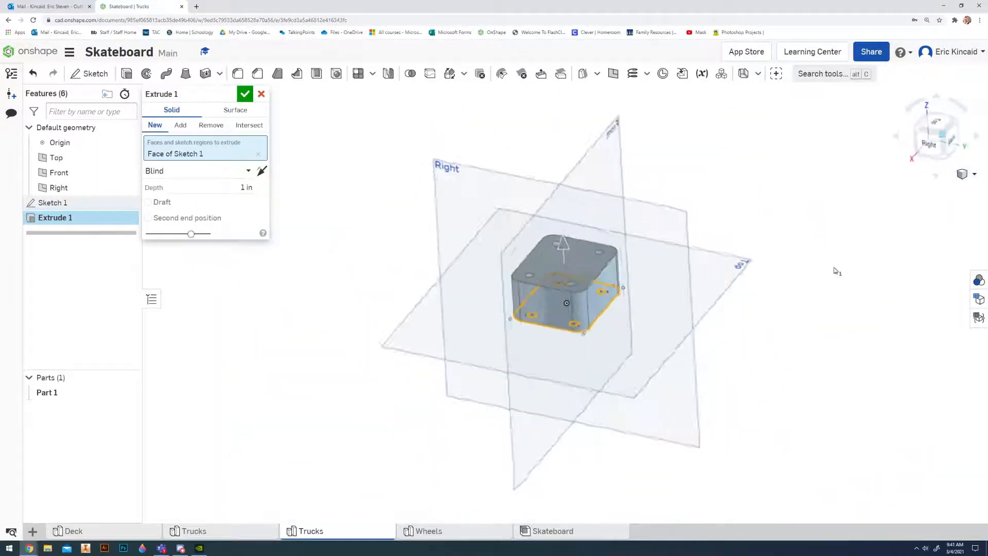
{"action": "left_click", "coordinate": [245, 538]}
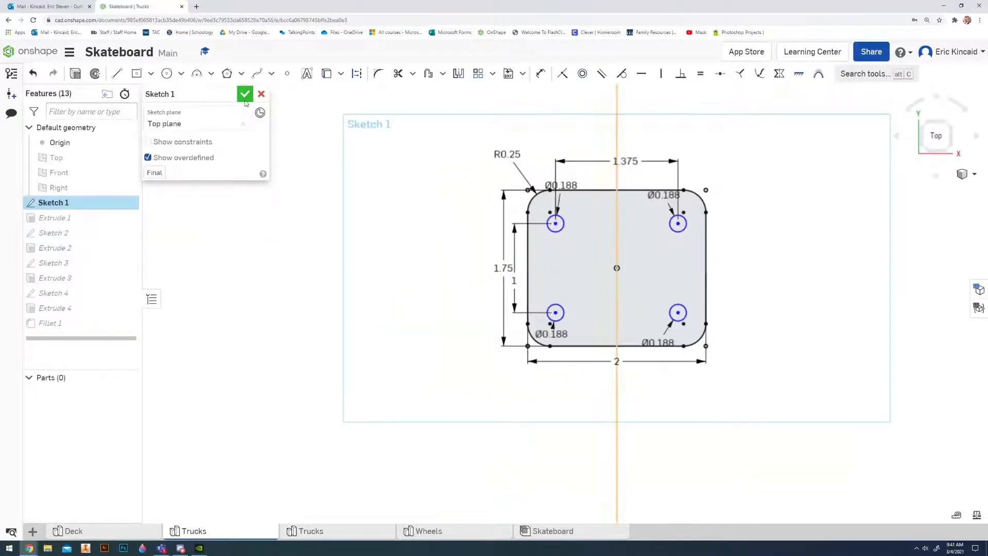
{"action": "left_click", "coordinate": [245, 99]}
{"action": "double_click", "coordinate": [102, 219]}
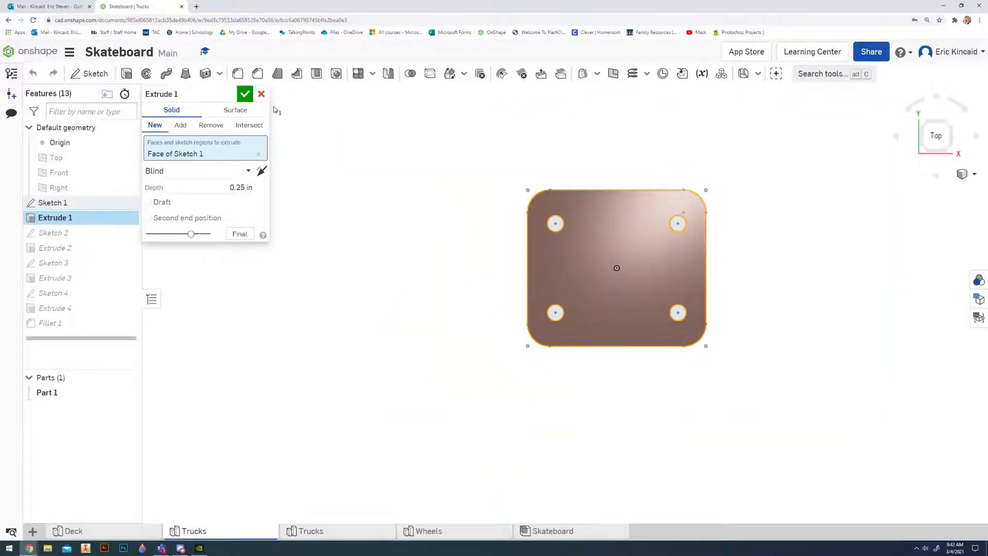
{"action": "key", "text": "shift+1"}
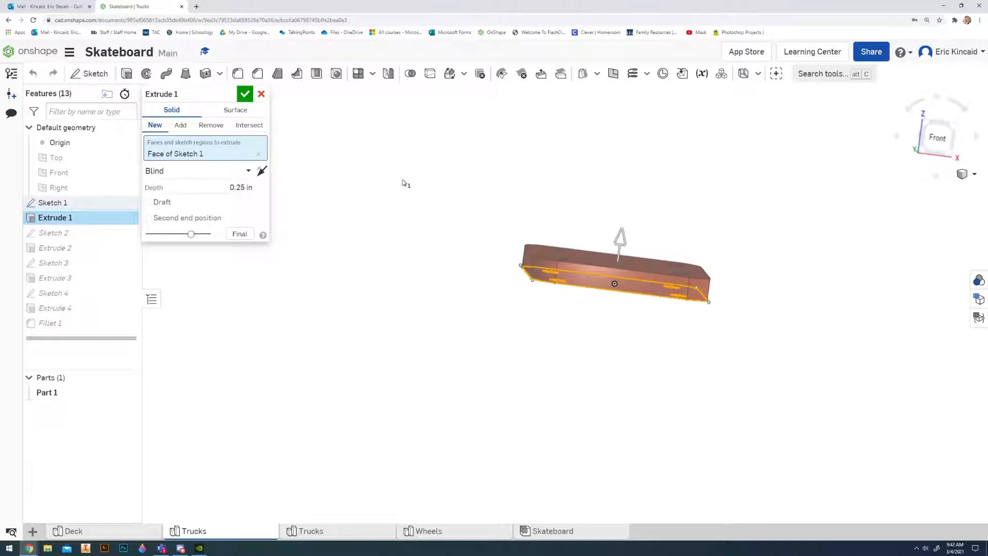
{"action": "left_click", "coordinate": [262, 95]}
{"action": "left_click", "coordinate": [328, 532]}
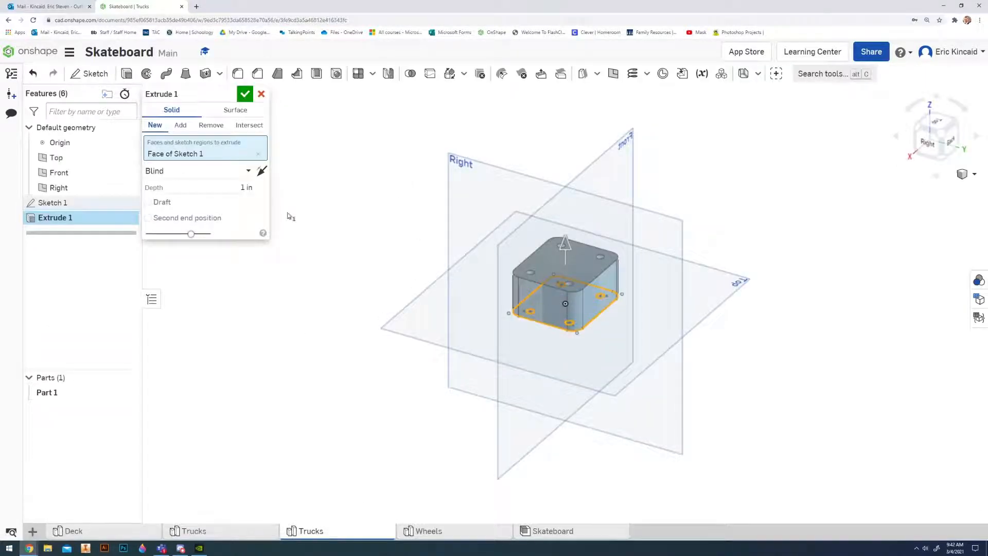
{"action": "left_click", "coordinate": [235, 188]}
{"action": "type", "text": ".25"}
{"action": "key", "text": "Return"}
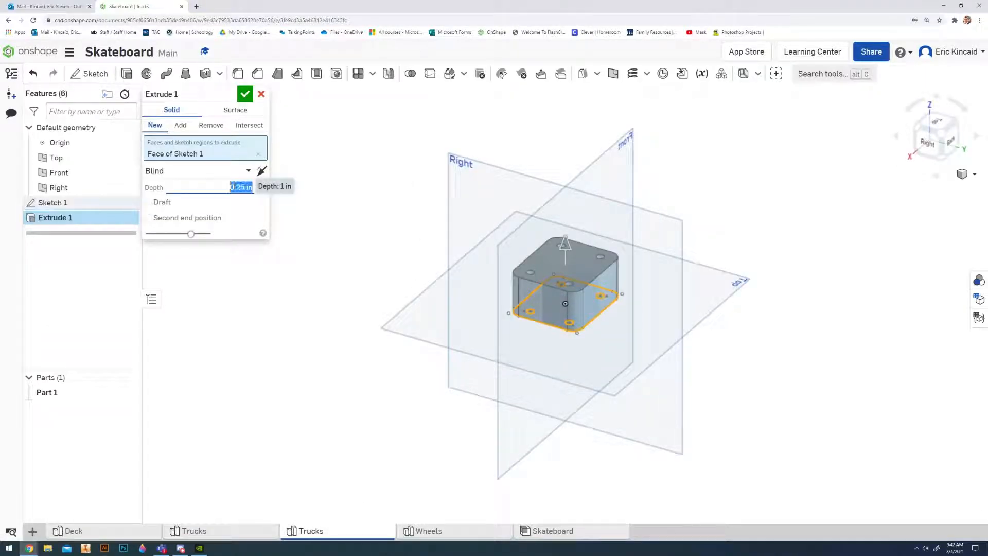
{"action": "left_click", "coordinate": [247, 95]}
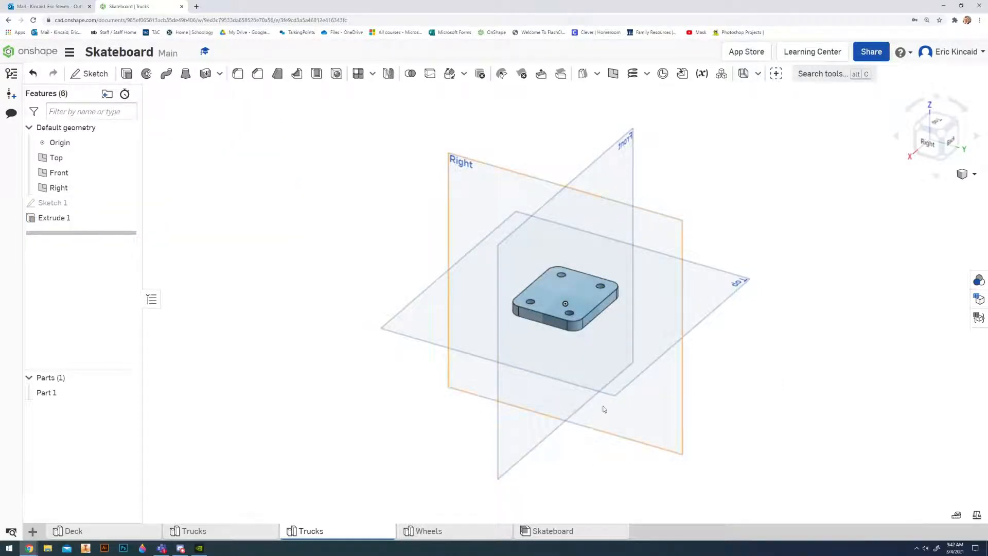
Examine the finished truck in the original Trucks part studio, ending on its Right view.
{"action": "left_click", "coordinate": [260, 530]}
{"action": "scroll", "coordinate": [734, 372], "scroll_direction": "down", "scroll_amount": 5}
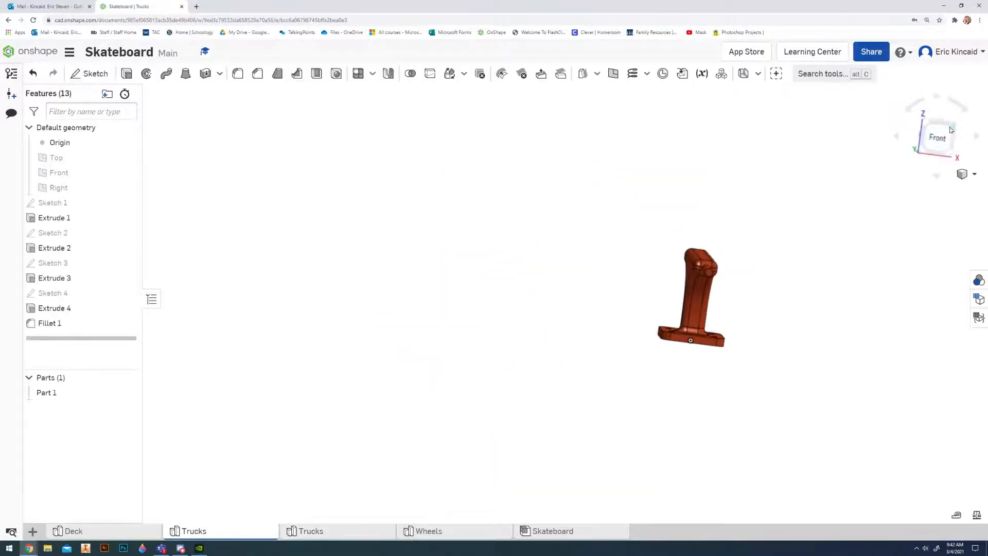
{"action": "left_click", "coordinate": [951, 130]}
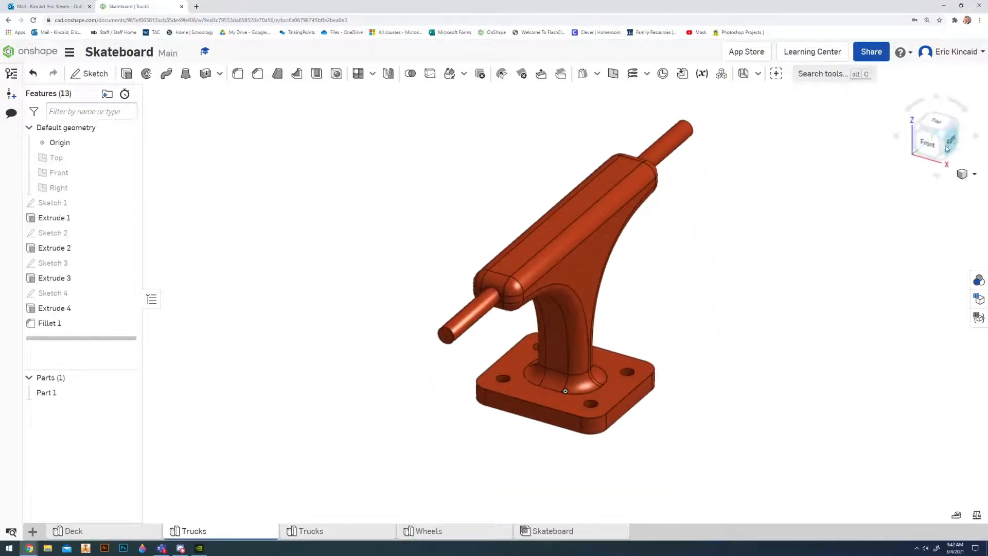
{"action": "left_click", "coordinate": [931, 143]}
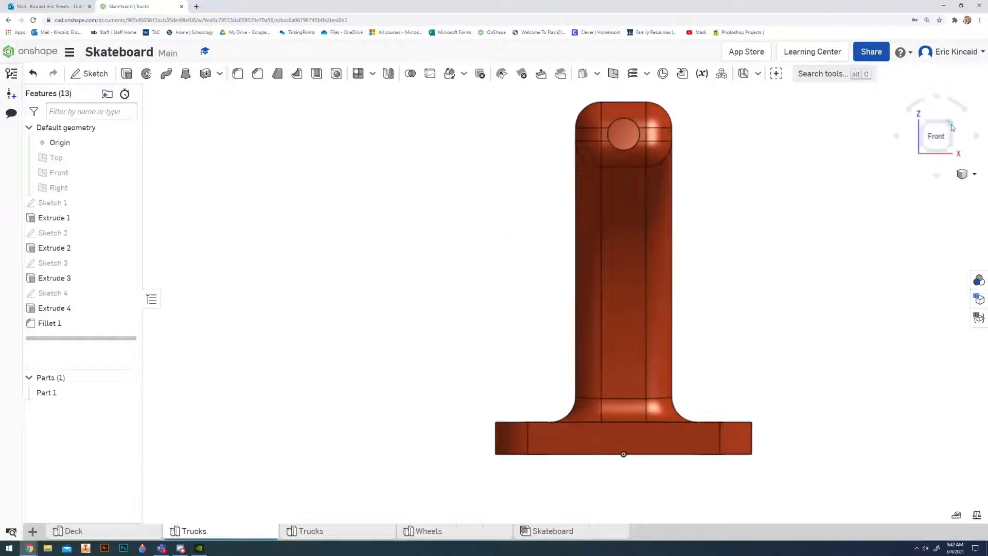
{"action": "left_click", "coordinate": [951, 129]}
{"action": "left_click", "coordinate": [957, 142]}
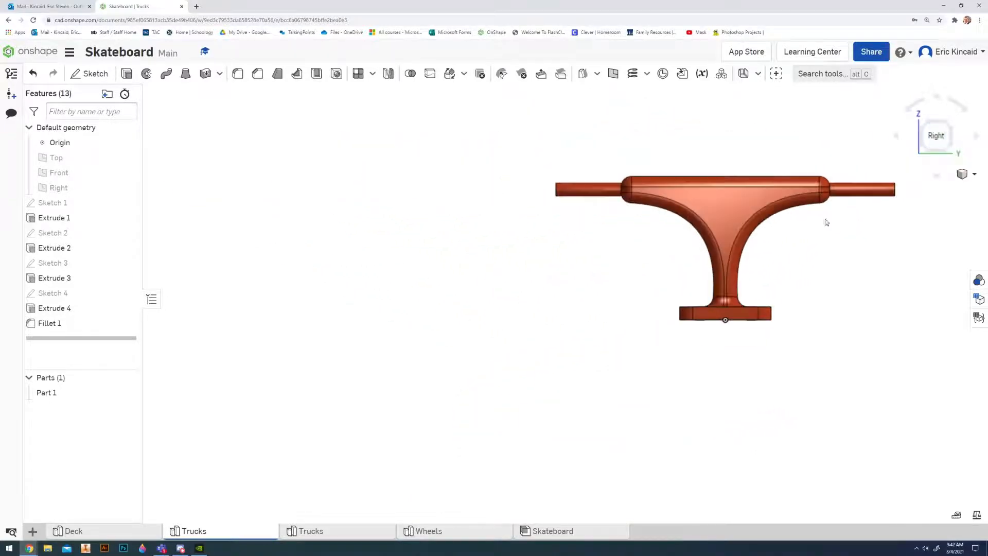
{"action": "scroll", "coordinate": [704, 400], "scroll_direction": "up", "scroll_amount": 3}
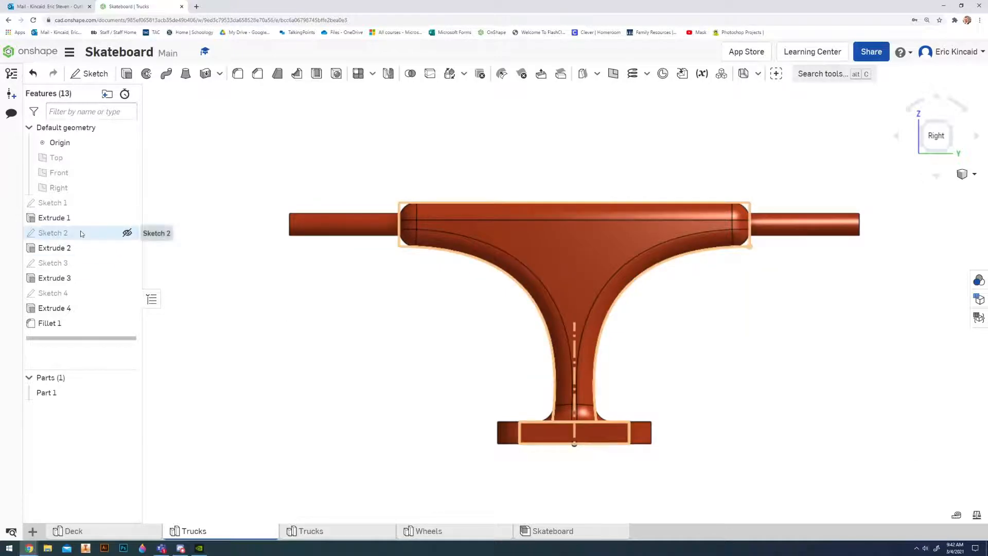
Open Sketch 2 of the original truck and examine the T-shaped hanger profile's dimensions, moving crowded labels clear, and close the sketch.
{"action": "left_click", "coordinate": [66, 235]}
{"action": "double_click", "coordinate": [65, 235]}
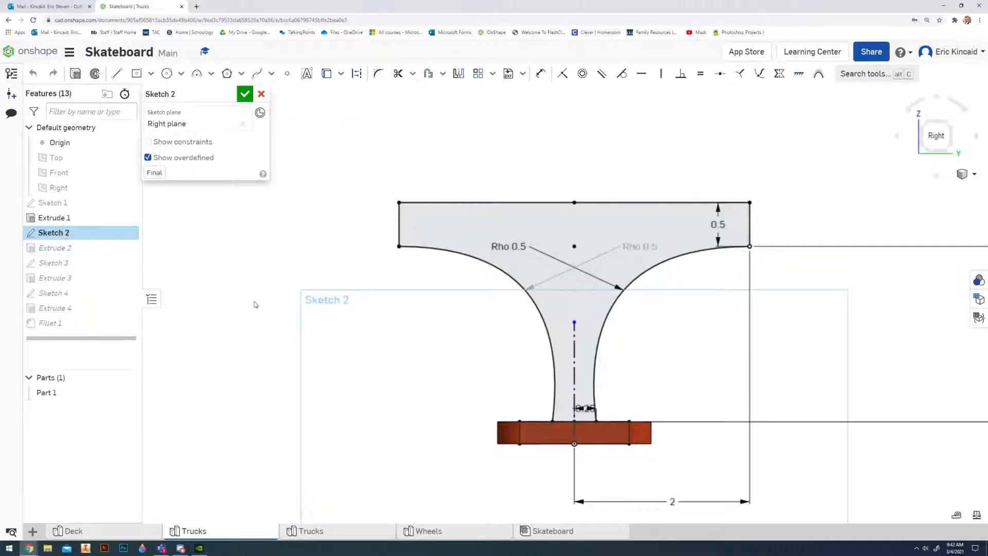
{"action": "scroll", "coordinate": [300, 318], "scroll_direction": "down", "scroll_amount": 3}
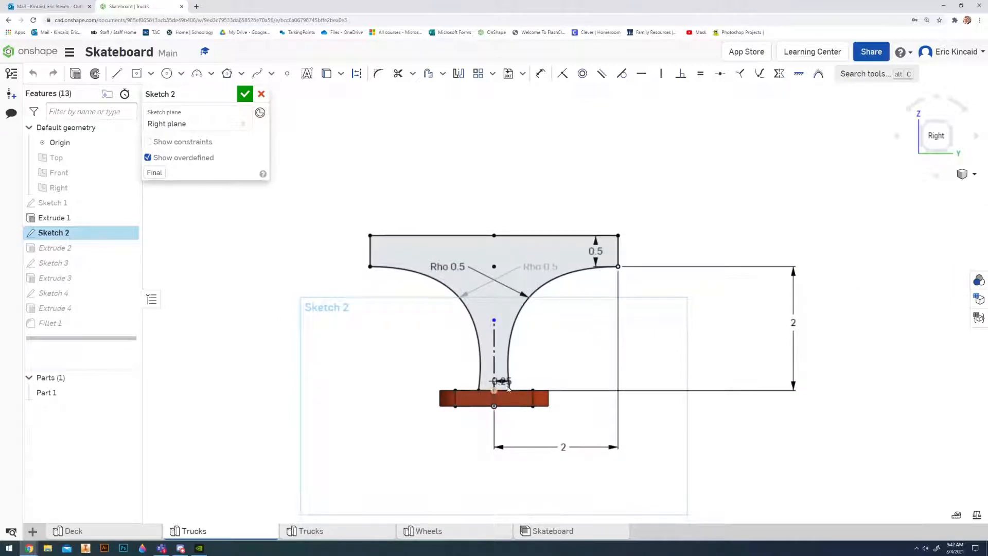
{"action": "scroll", "coordinate": [507, 384], "scroll_direction": "up", "scroll_amount": 3}
{"action": "mouse_move", "coordinate": [512, 366]}
{"action": "left_mouse_down"}
{"action": "mouse_move", "coordinate": [614, 434]}
{"action": "mouse_move", "coordinate": [610, 451]}
{"action": "left_mouse_up"}
{"action": "scroll", "coordinate": [492, 274], "scroll_direction": "down", "scroll_amount": 2}
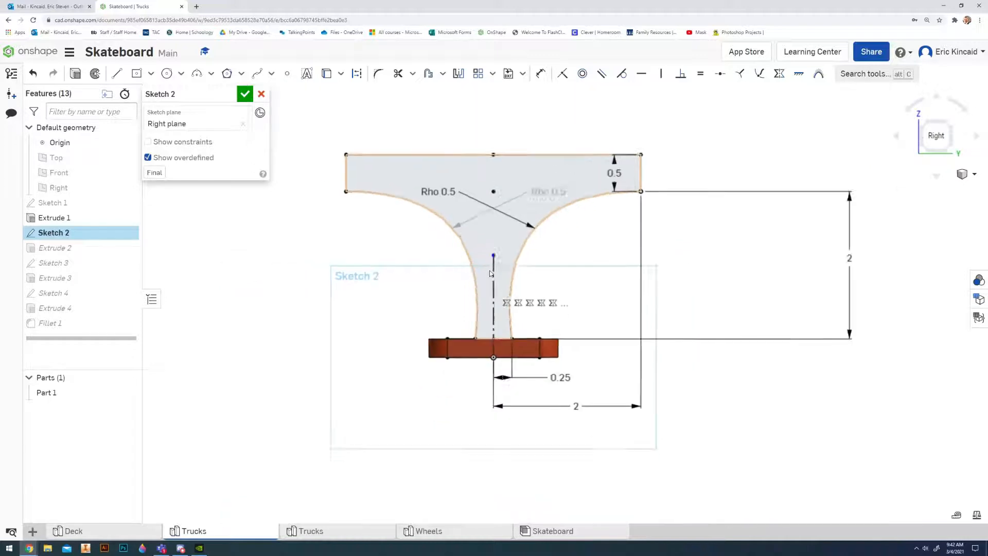
{"action": "scroll", "coordinate": [491, 273], "scroll_direction": "down", "scroll_amount": 1}
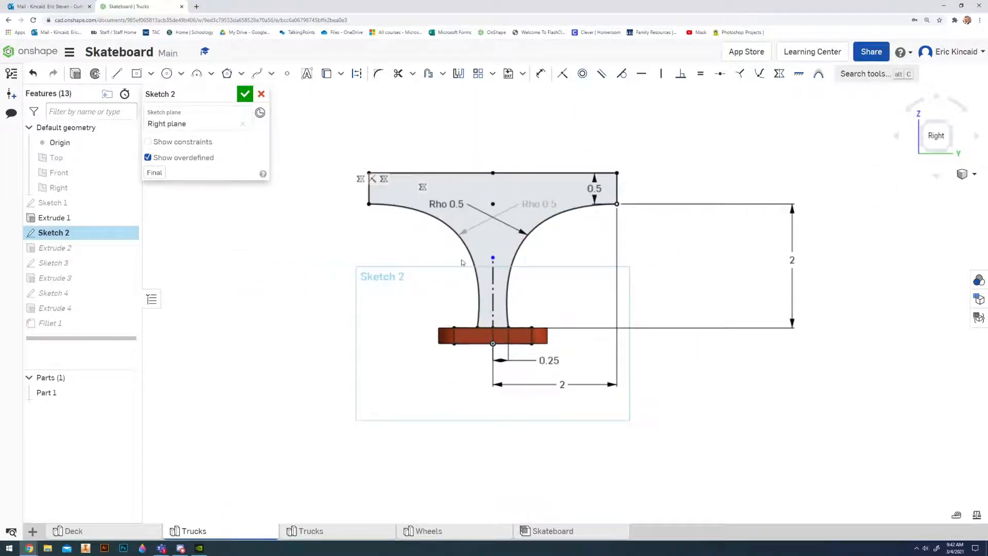
{"action": "left_click_drag", "start_coordinate": [446, 204], "coordinate": [597, 261]}
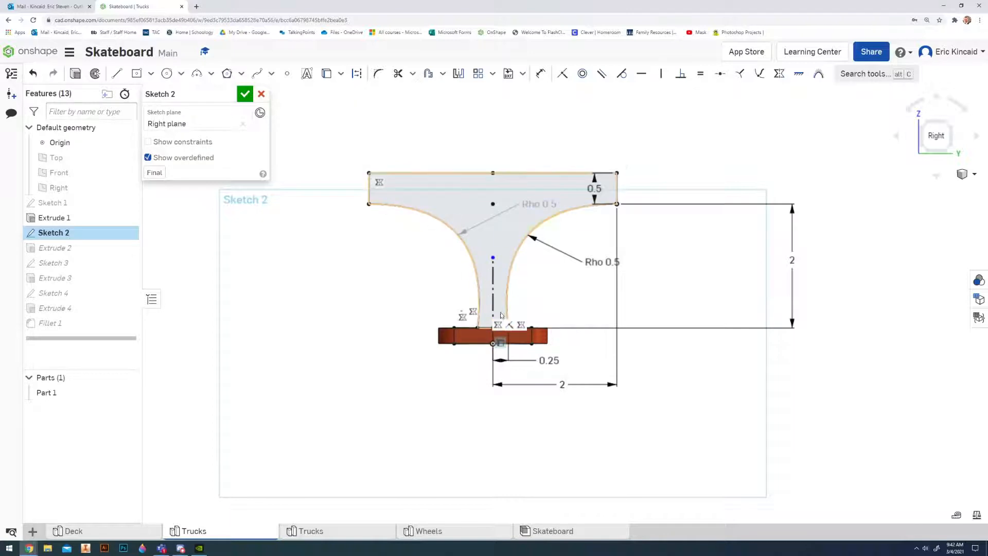
{"action": "scroll", "coordinate": [513, 361], "scroll_direction": "up", "scroll_amount": 1}
{"action": "scroll", "coordinate": [513, 363], "scroll_direction": "up", "scroll_amount": 1}
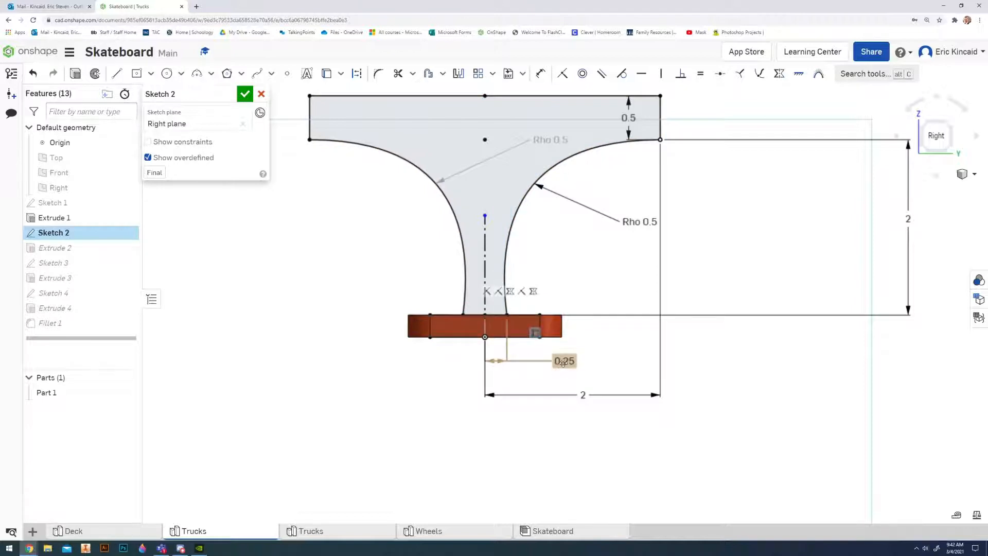
{"action": "left_click_drag", "start_coordinate": [572, 362], "coordinate": [546, 366]}
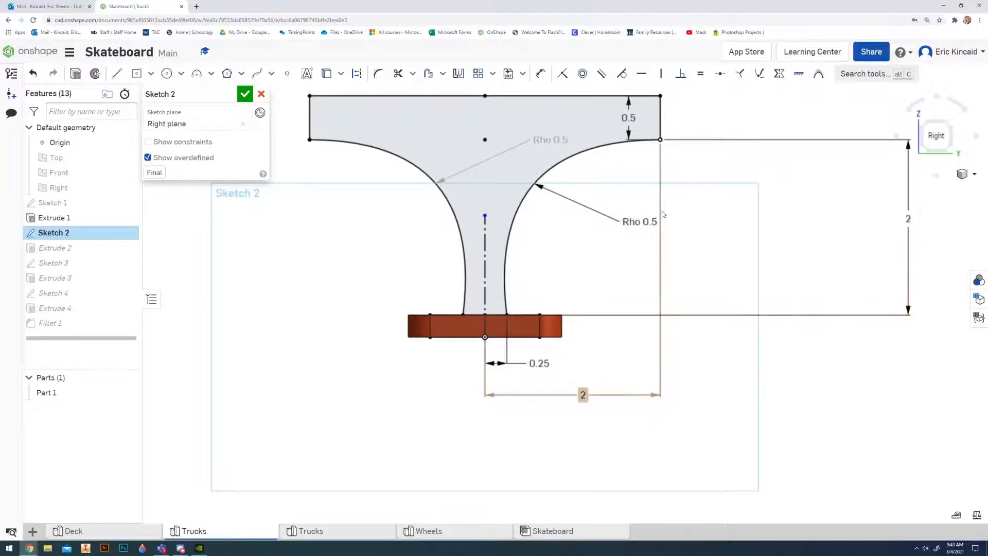
{"action": "middle_click_drag", "start_coordinate": [670, 199], "coordinate": [656, 257]}
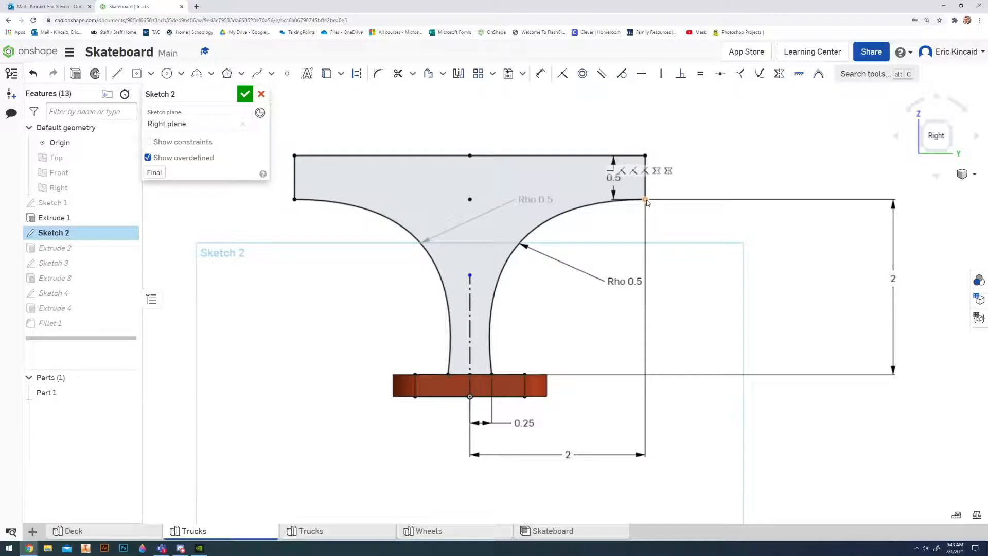
{"action": "left_click", "coordinate": [247, 97]}
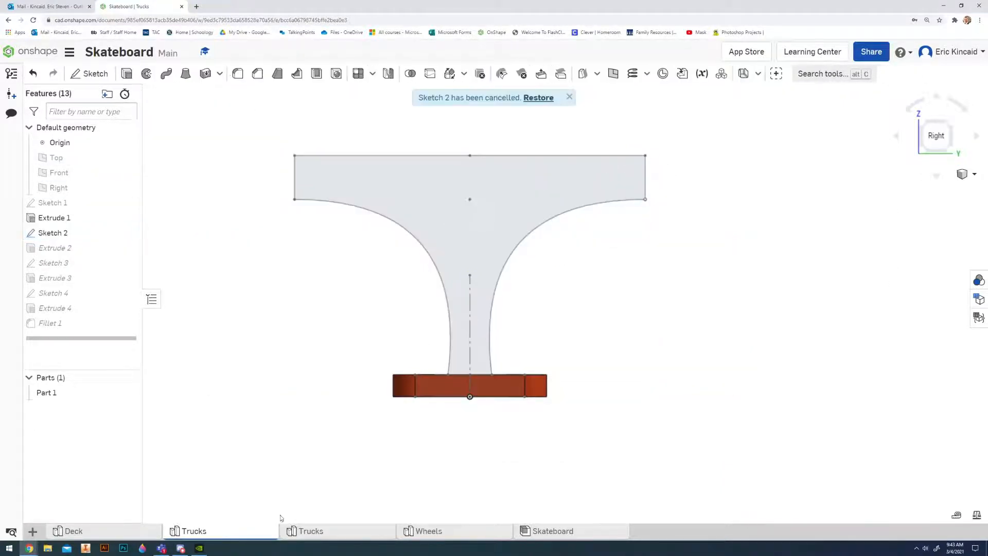
In the new Trucks part studio, start a sketch on the Right plane and project the outline of the base plate's side face.
{"action": "left_click", "coordinate": [308, 531]}
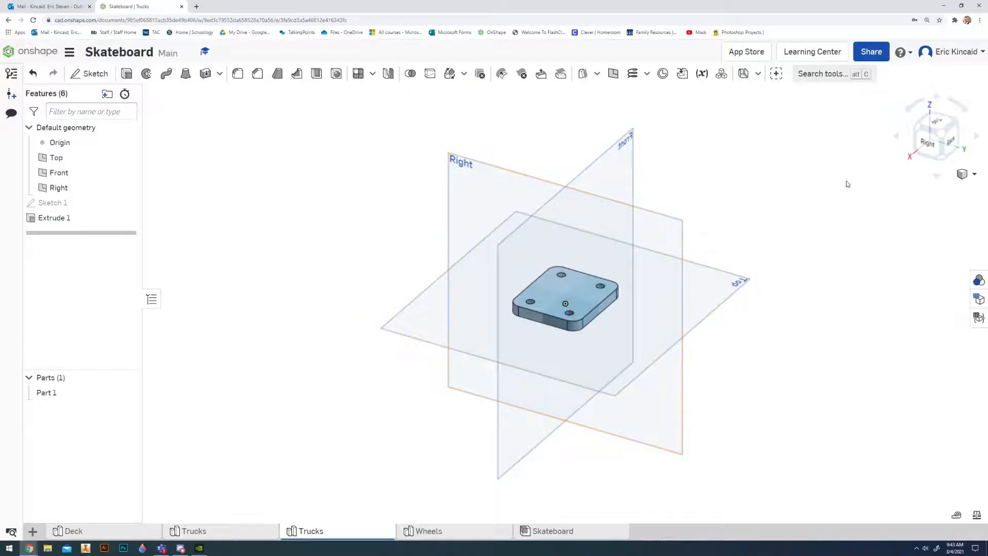
{"action": "left_click", "coordinate": [928, 141]}
{"action": "left_click", "coordinate": [98, 72]}
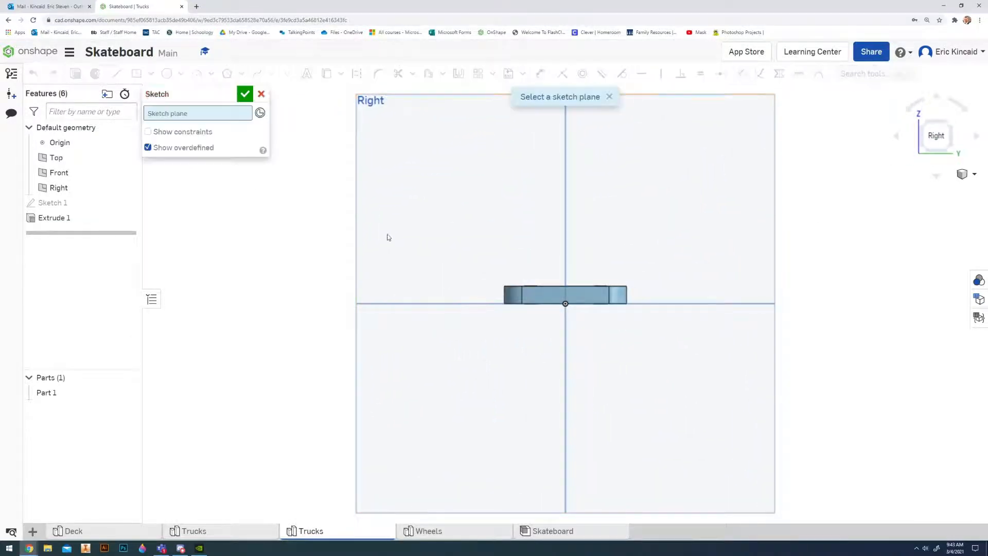
{"action": "left_click", "coordinate": [519, 254]}
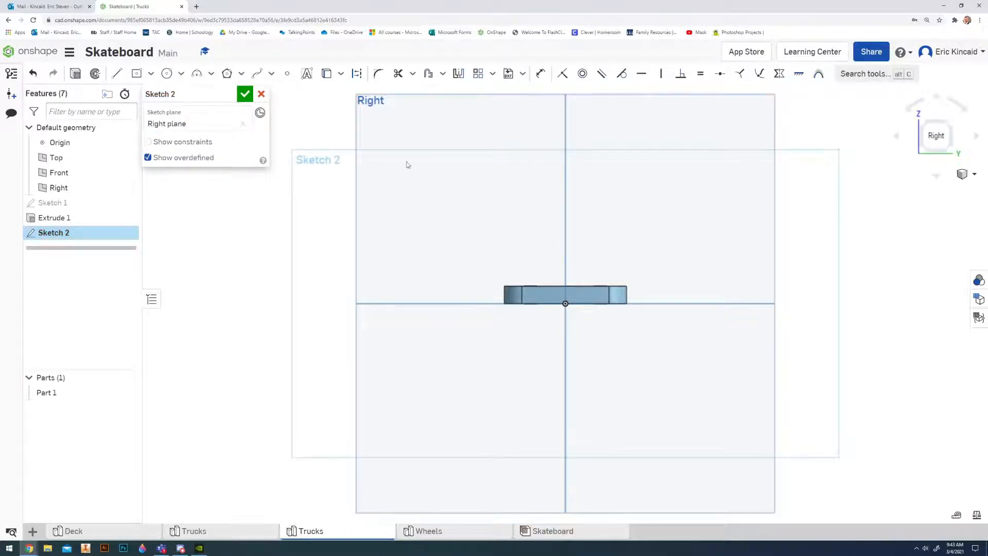
{"action": "left_click", "coordinate": [328, 74]}
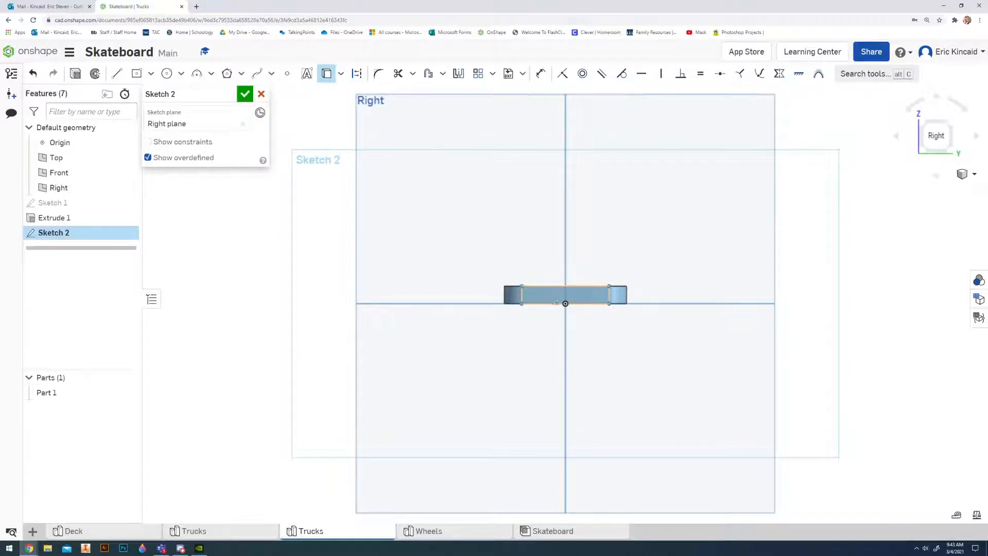
{"action": "left_click", "coordinate": [556, 303]}
{"action": "scroll", "coordinate": [575, 322], "scroll_direction": "up", "scroll_amount": 3}
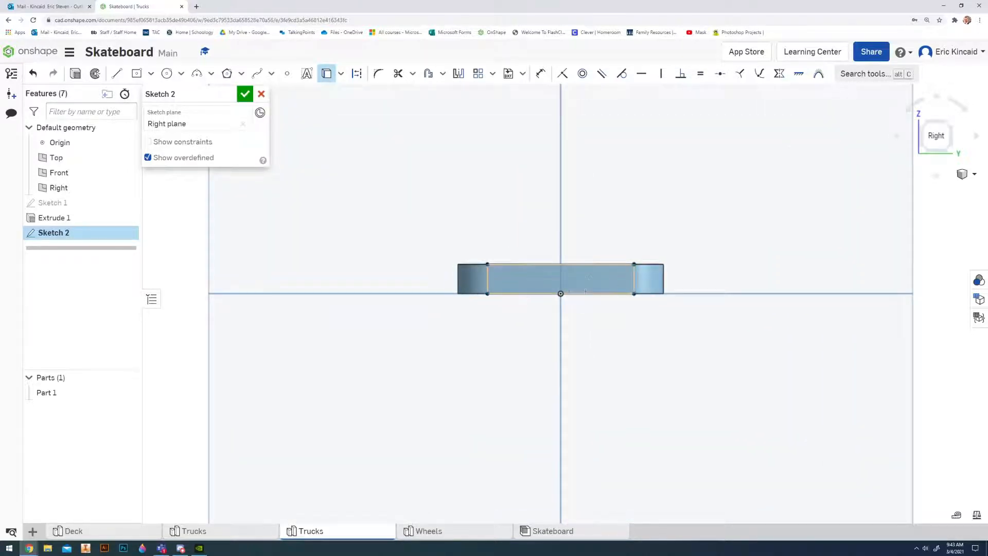
{"action": "mouse_move", "coordinate": [615, 291]}
{"action": "right_mouse_down"}
{"action": "mouse_move", "coordinate": [604, 314]}
{"action": "mouse_move", "coordinate": [604, 300]}
{"action": "mouse_move", "coordinate": [612, 284]}
{"action": "mouse_move", "coordinate": [611, 366]}
{"action": "mouse_move", "coordinate": [616, 312]}
{"action": "right_mouse_up"}
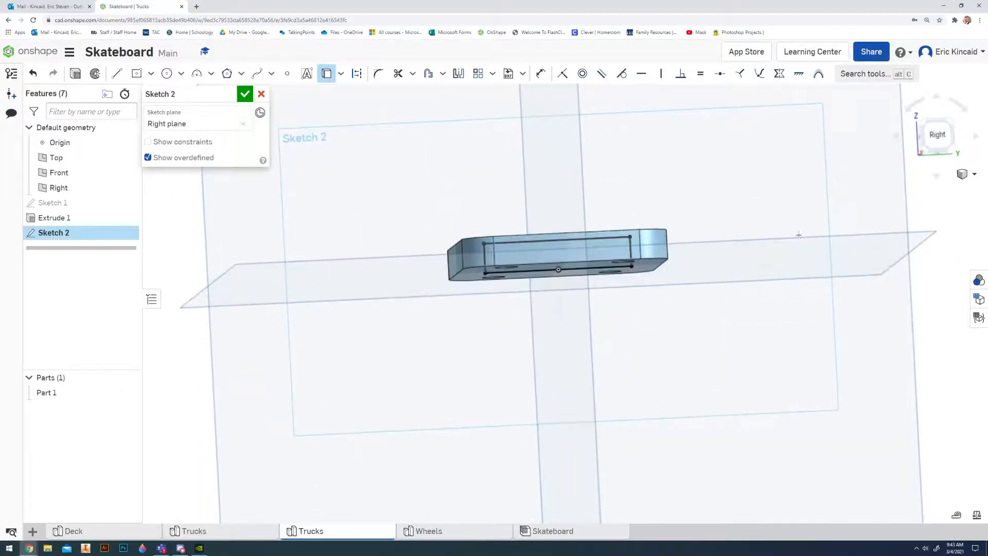
{"action": "left_click", "coordinate": [937, 136]}
Draw a vertical construction line about 2.8 in long upward from the origin as the sketch's centerline.
{"action": "key", "text": "l"}
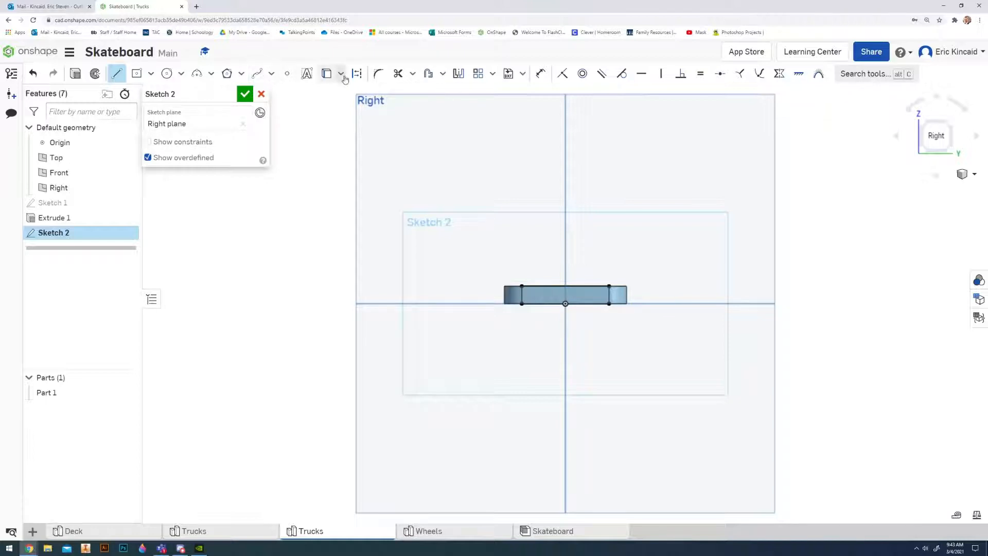
{"action": "left_click", "coordinate": [565, 304]}
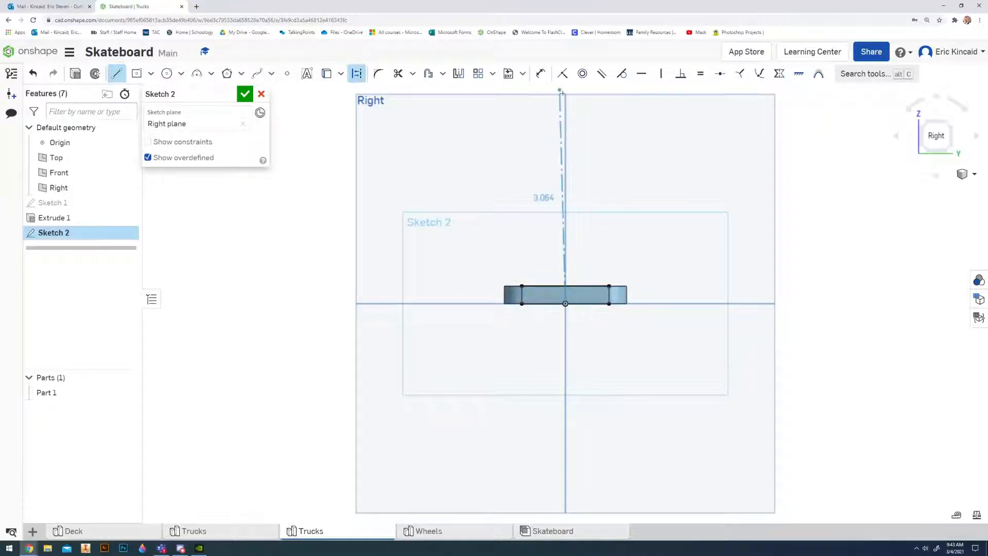
{"action": "left_click", "coordinate": [566, 110]}
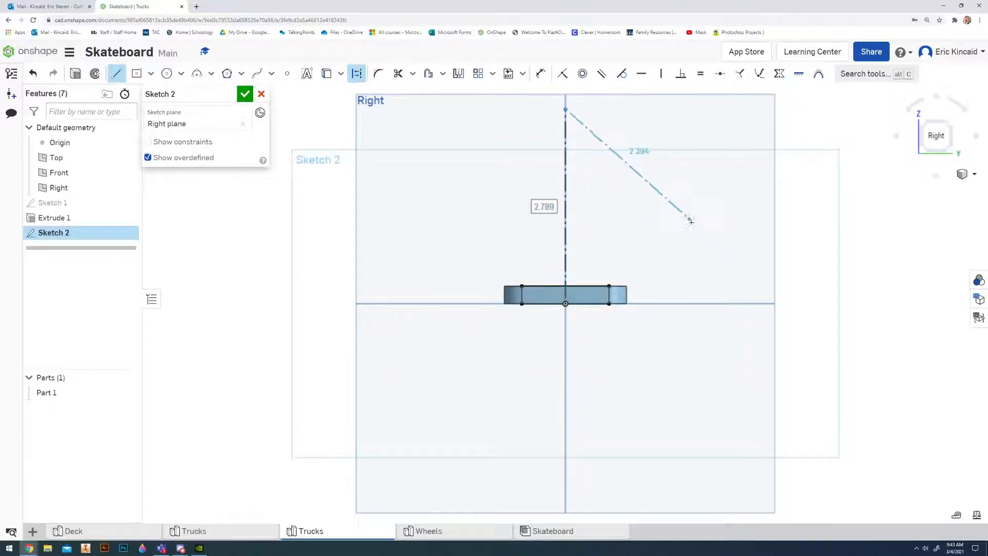
{"action": "key", "text": "Escape"}
{"action": "scroll", "coordinate": [633, 242], "scroll_direction": "down", "scroll_amount": 2}
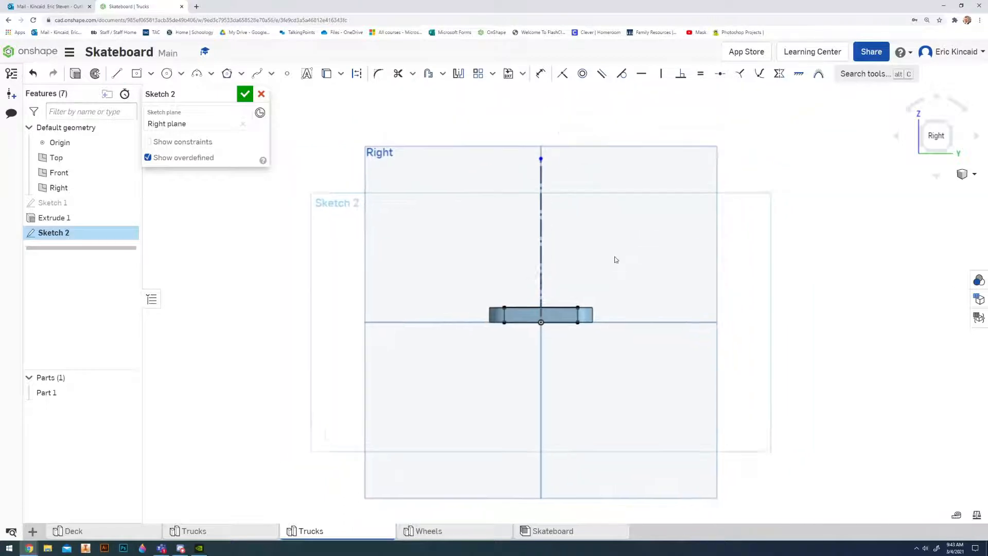
Draw a 0.25 in line along the plate's top edge from the centerline to the right and move its dimension down onto the plate.
{"action": "left_click", "coordinate": [116, 73]}
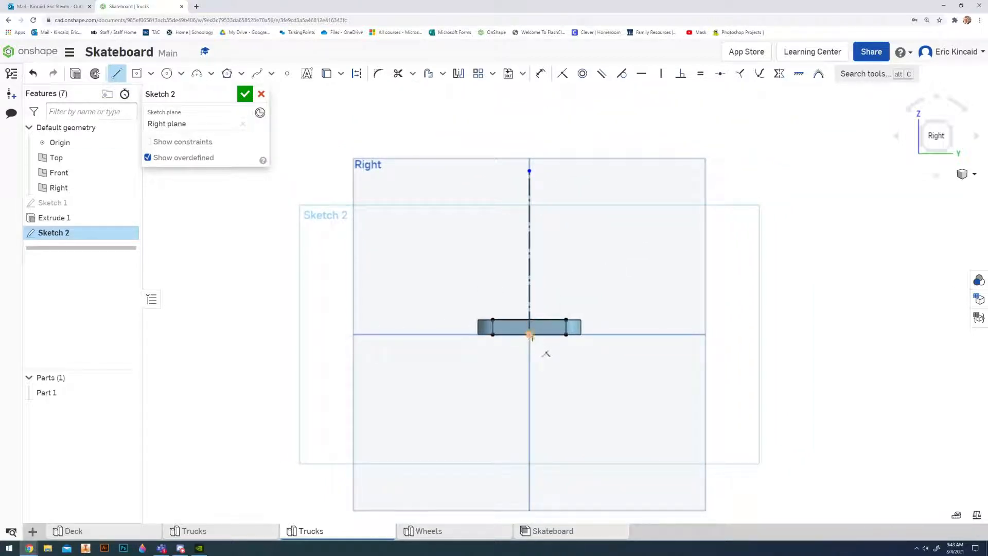
{"action": "scroll", "coordinate": [536, 340], "scroll_direction": "up", "scroll_amount": 4}
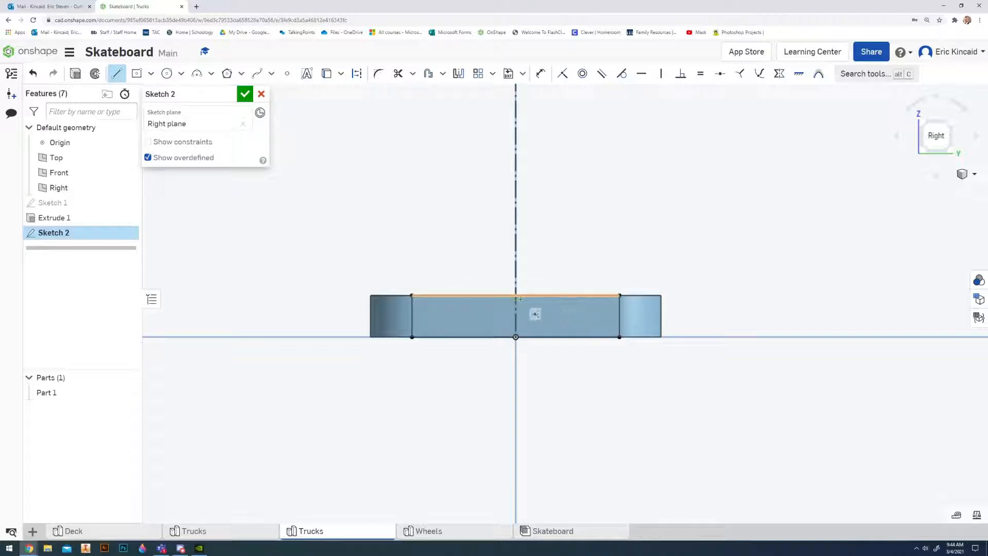
{"action": "left_click", "coordinate": [560, 301]}
{"action": "type", "text": ".25"}
{"action": "key", "text": "Return"}
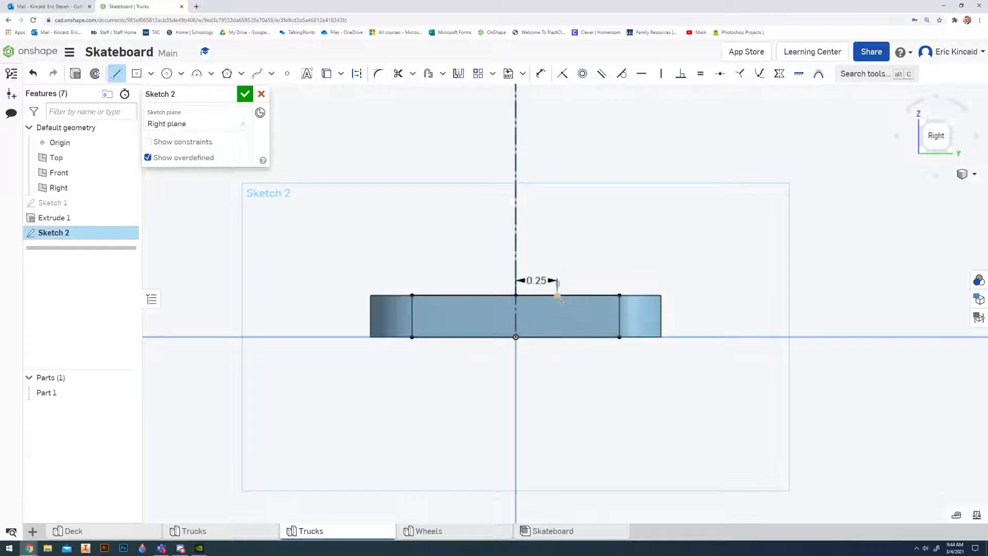
{"action": "key", "text": "Escape"}
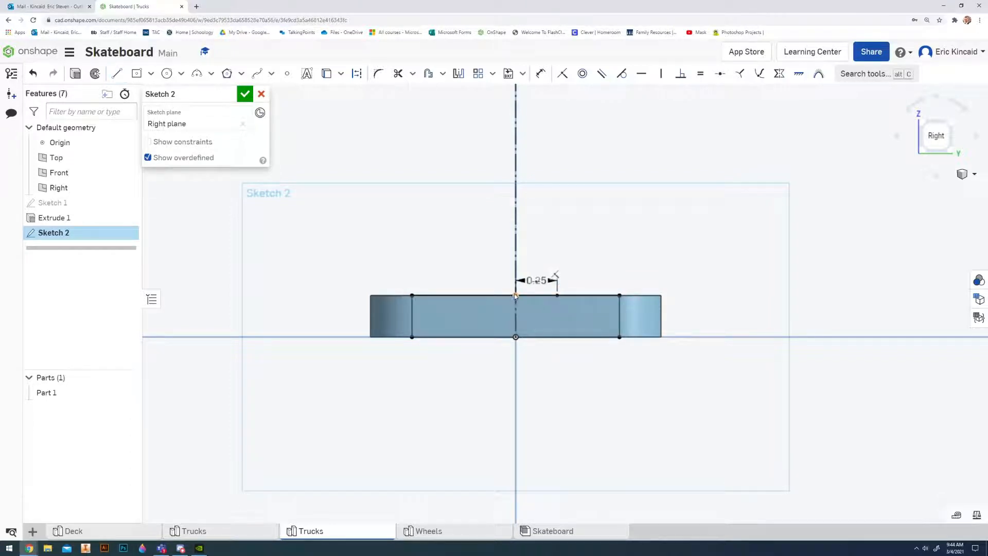
{"action": "left_click", "coordinate": [562, 295]}
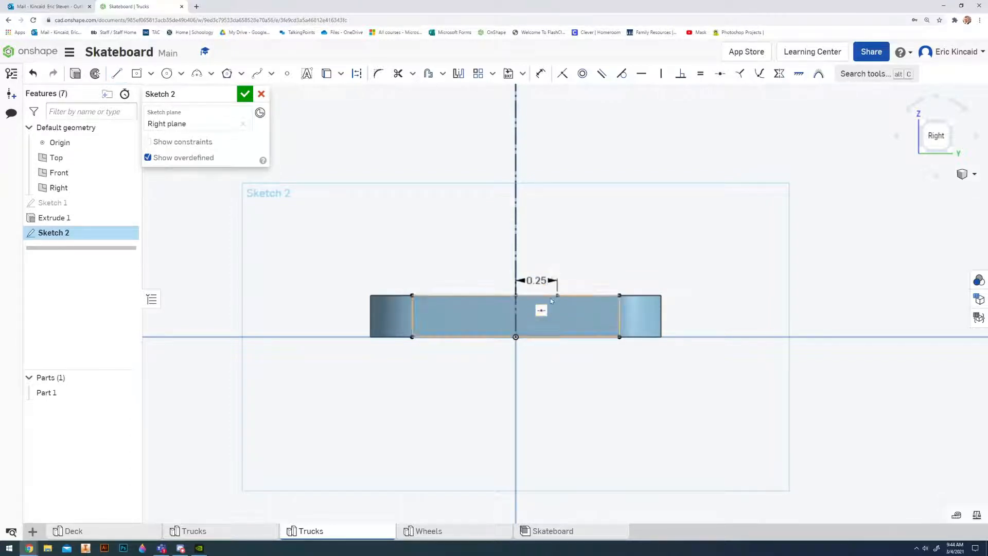
{"action": "left_click_drag", "start_coordinate": [540, 283], "coordinate": [546, 325]}
{"action": "scroll", "coordinate": [560, 327], "scroll_direction": "down", "scroll_amount": 4}
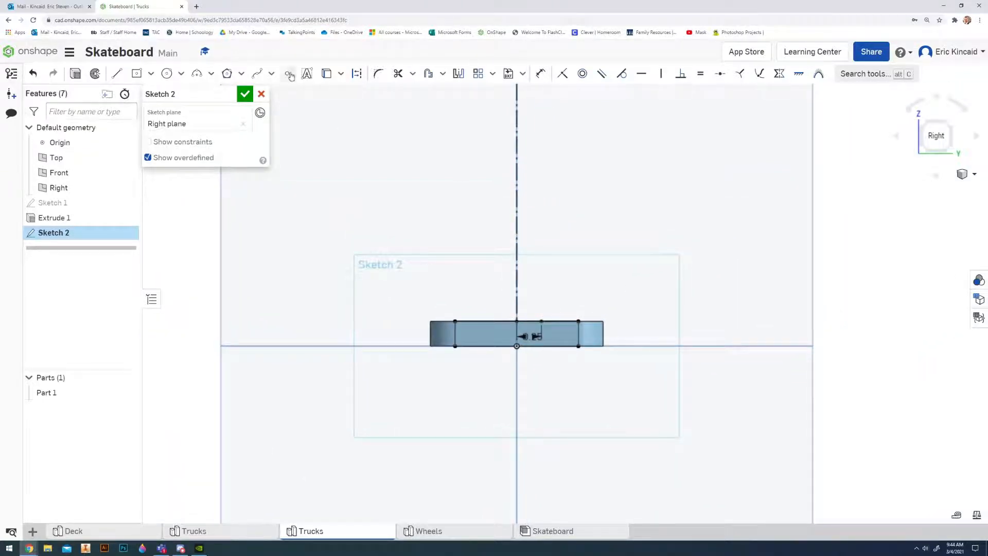
Place a sketch point about 2.4 in right of the origin and 1.8 in above the plate, and check the original truck's Sketch 2 dimensions.
{"action": "left_click", "coordinate": [290, 74]}
{"action": "left_click", "coordinate": [755, 140]}
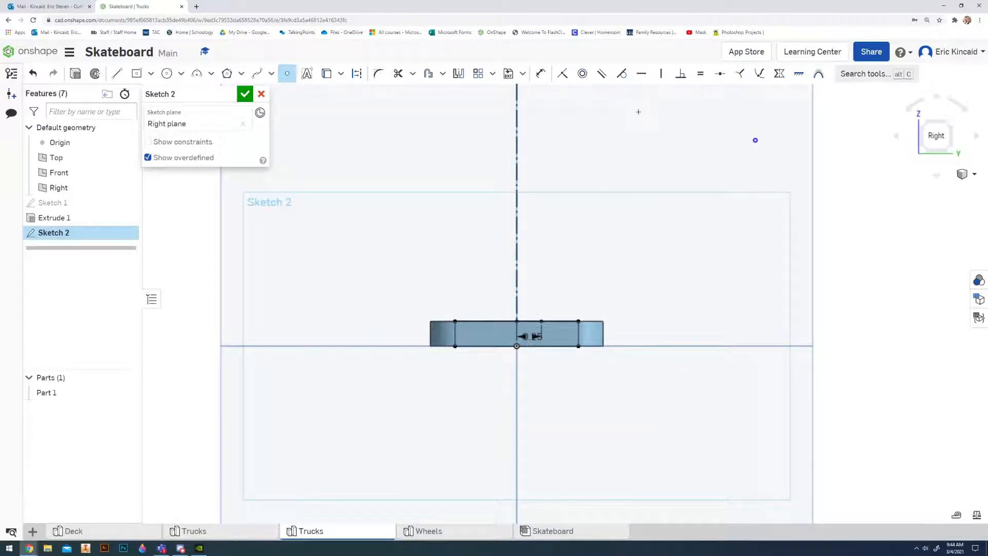
{"action": "key", "text": "u"}
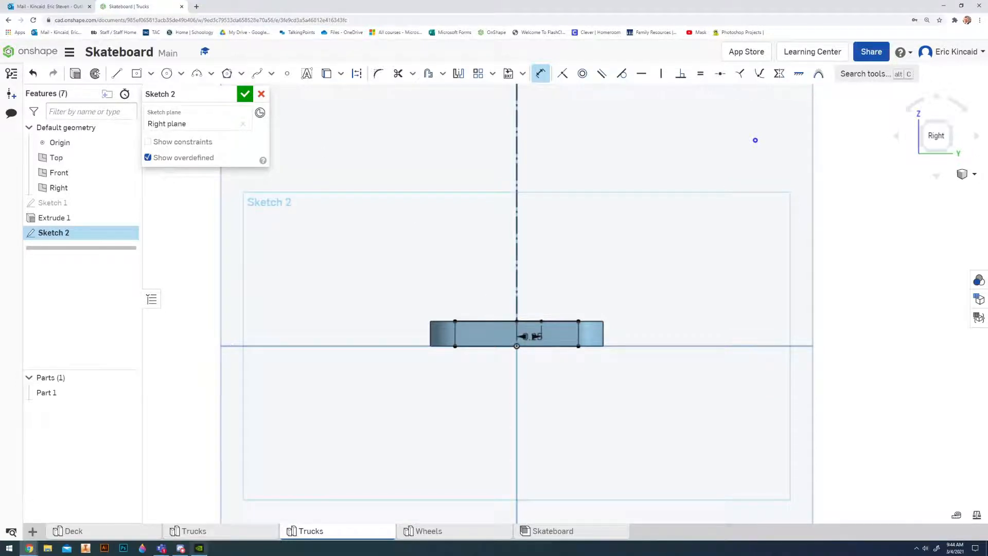
{"action": "left_click", "coordinate": [194, 531]}
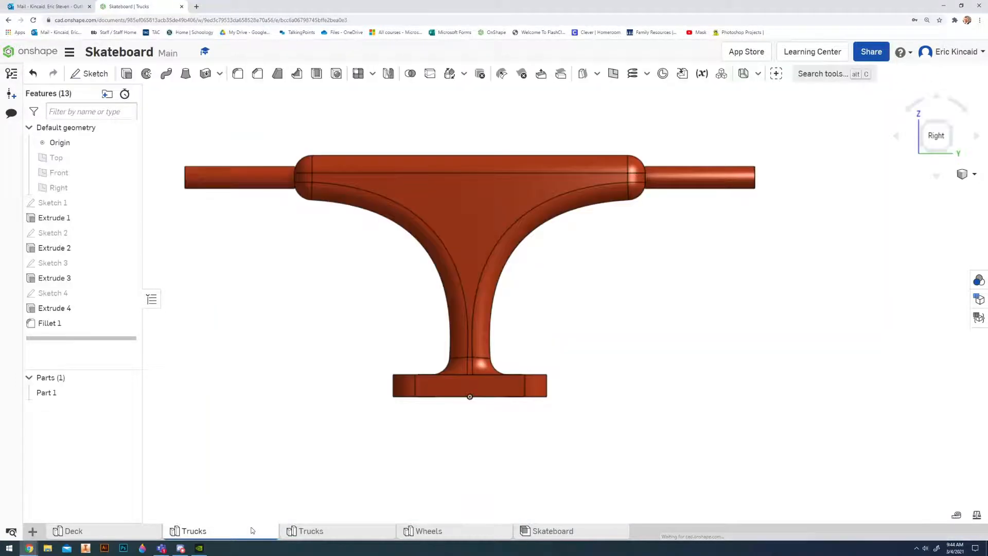
{"action": "double_click", "coordinate": [64, 234]}
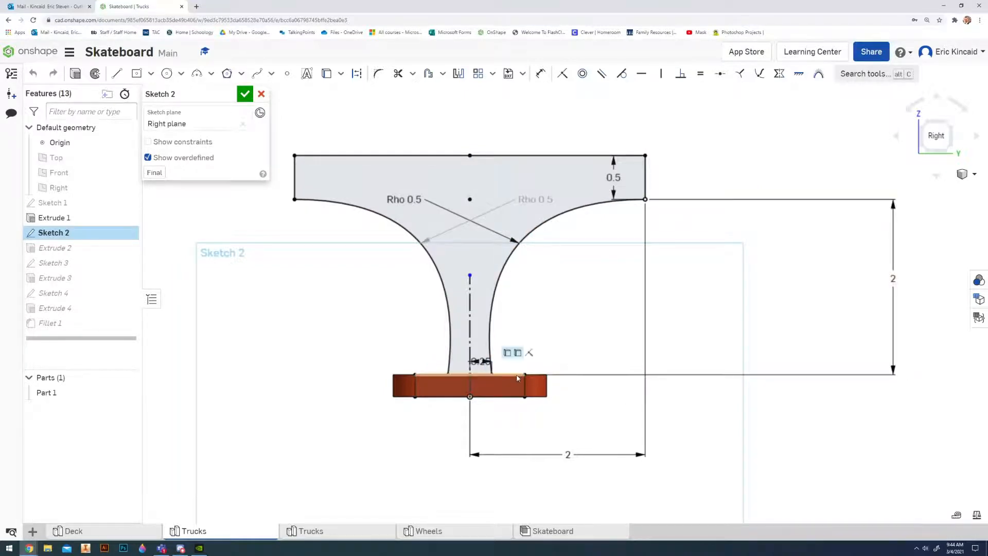
{"action": "left_click", "coordinate": [343, 535]}
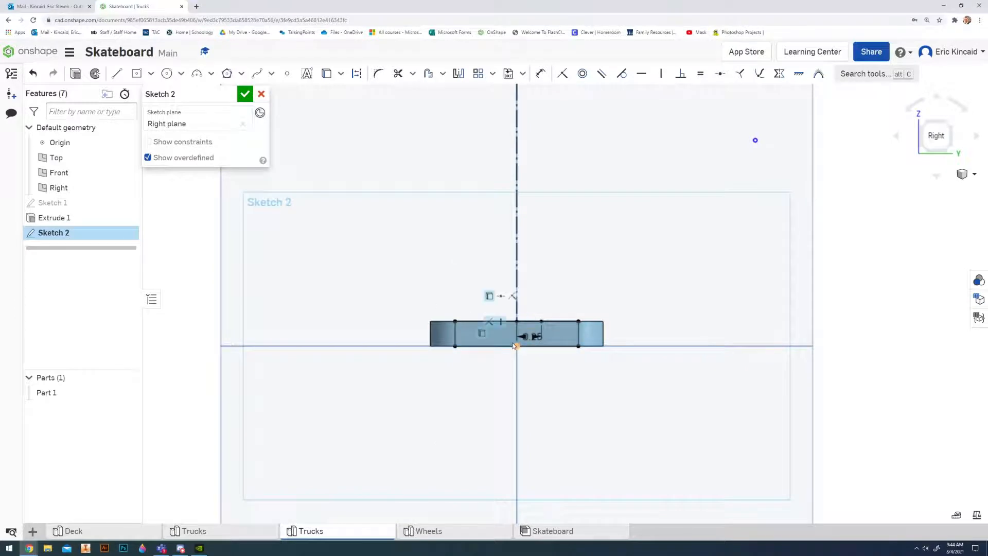
Dimension the sketch point 2 in horizontally from the origin and 2 in above the base plate's top edge.
{"action": "key", "text": "u"}
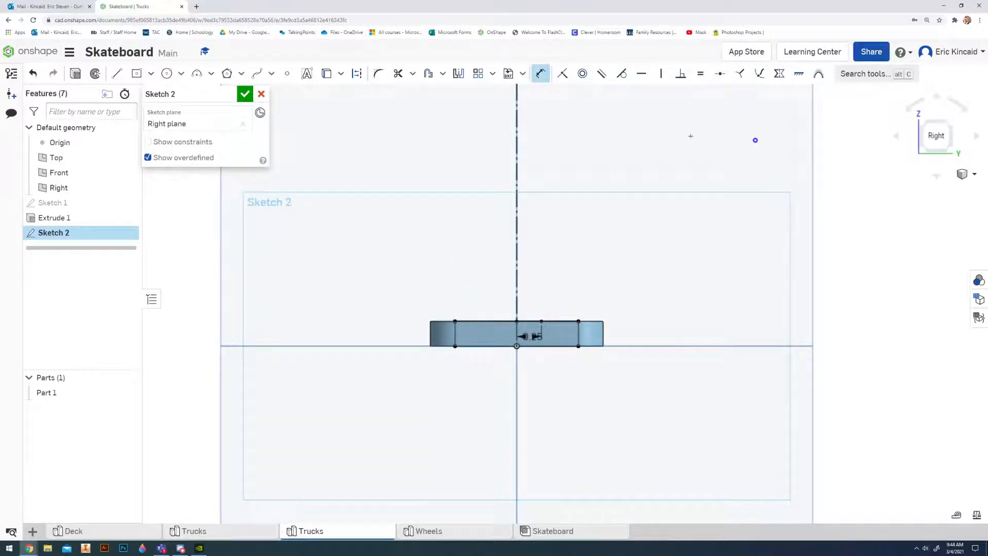
{"action": "left_click", "coordinate": [518, 347]}
{"action": "left_click", "coordinate": [755, 140]}
{"action": "left_click", "coordinate": [631, 406]}
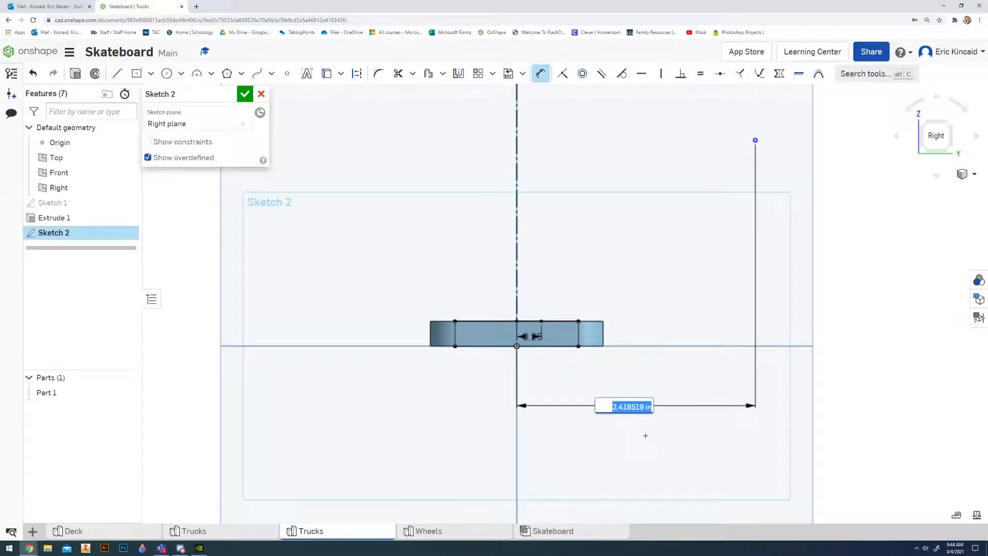
{"action": "type", "text": "2"}
{"action": "key", "text": "Return"}
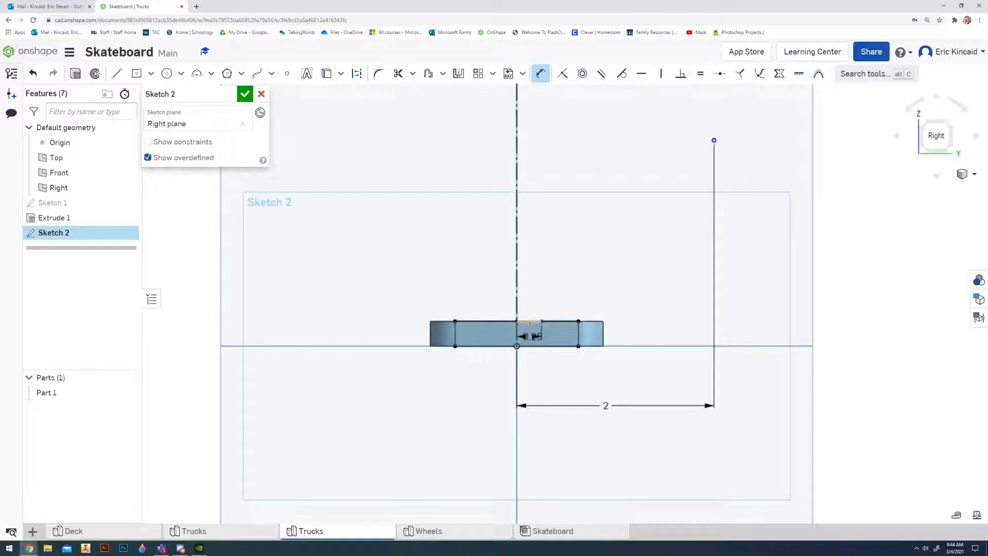
{"action": "left_click", "coordinate": [592, 322]}
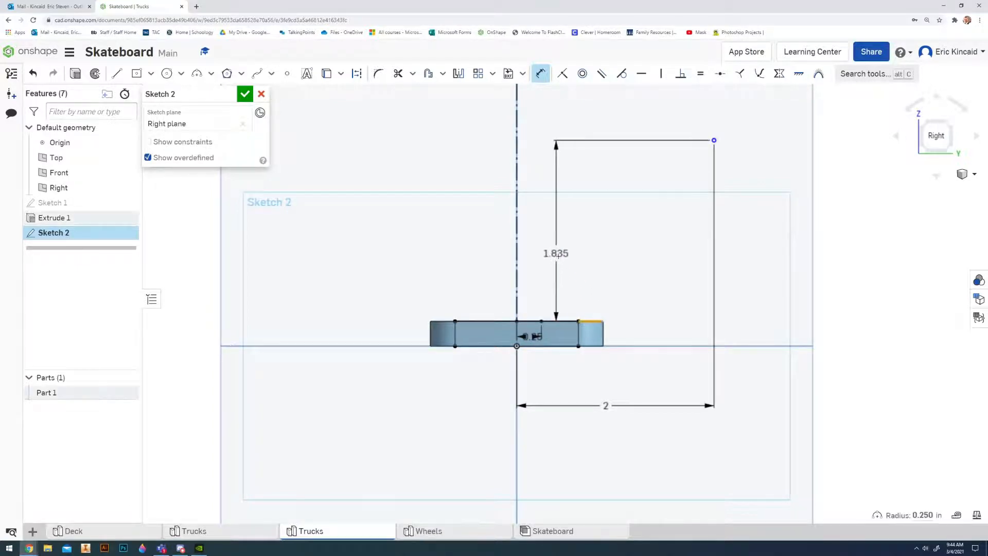
{"action": "left_click", "coordinate": [557, 253]}
{"action": "type", "text": "2"}
{"action": "key", "text": "Return"}
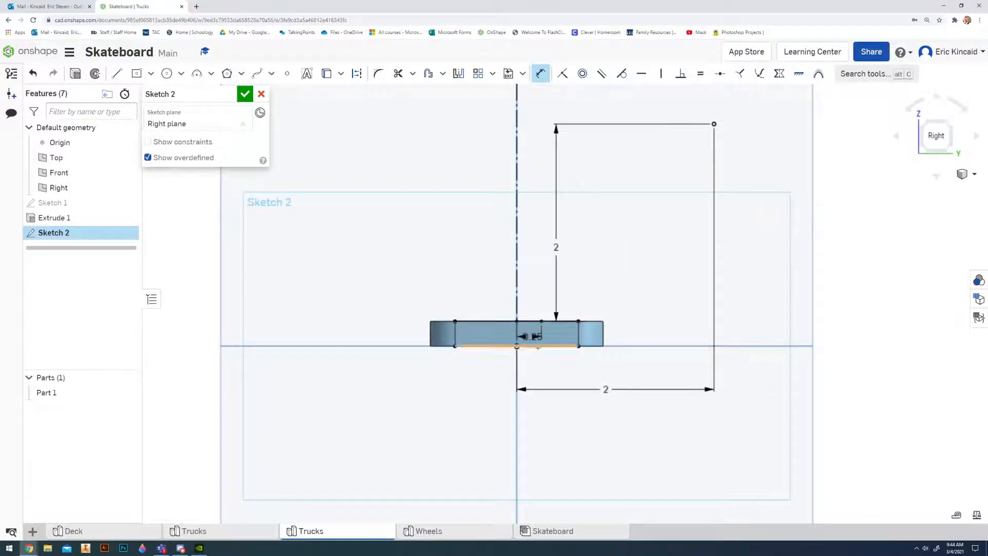
Compare the sketch with the original truck's Sketch 2 and move the new sketch's vertical 2 in dimension farther from the centerline.
{"action": "left_click", "coordinate": [230, 534]}
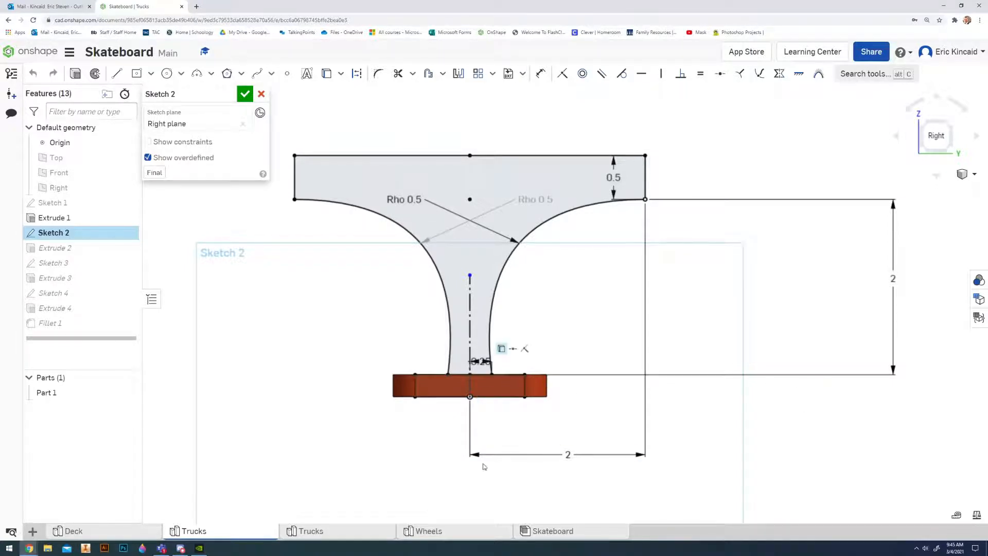
{"action": "left_click", "coordinate": [310, 531]}
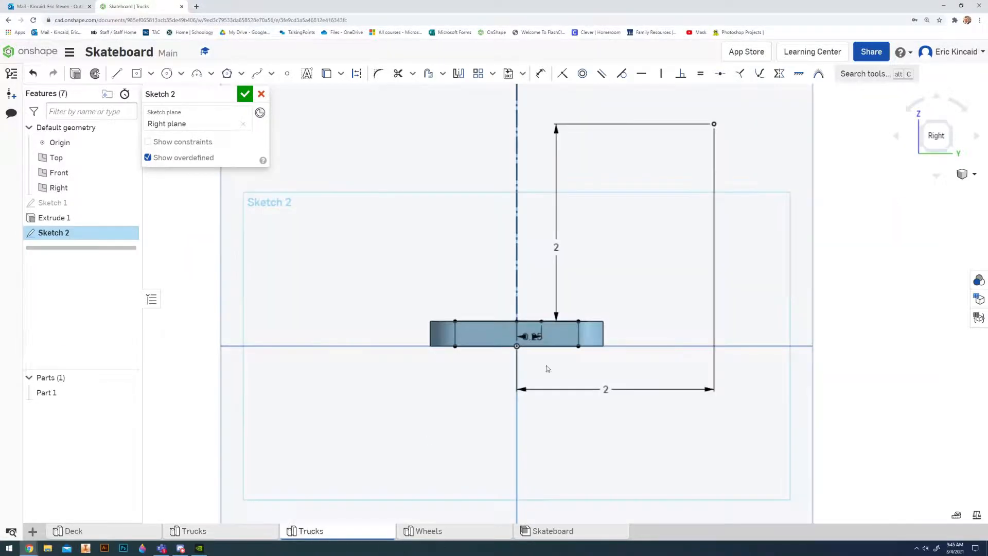
{"action": "scroll", "coordinate": [547, 369], "scroll_direction": "down", "scroll_amount": 2}
{"action": "left_click_drag", "start_coordinate": [564, 292], "coordinate": [612, 295]}
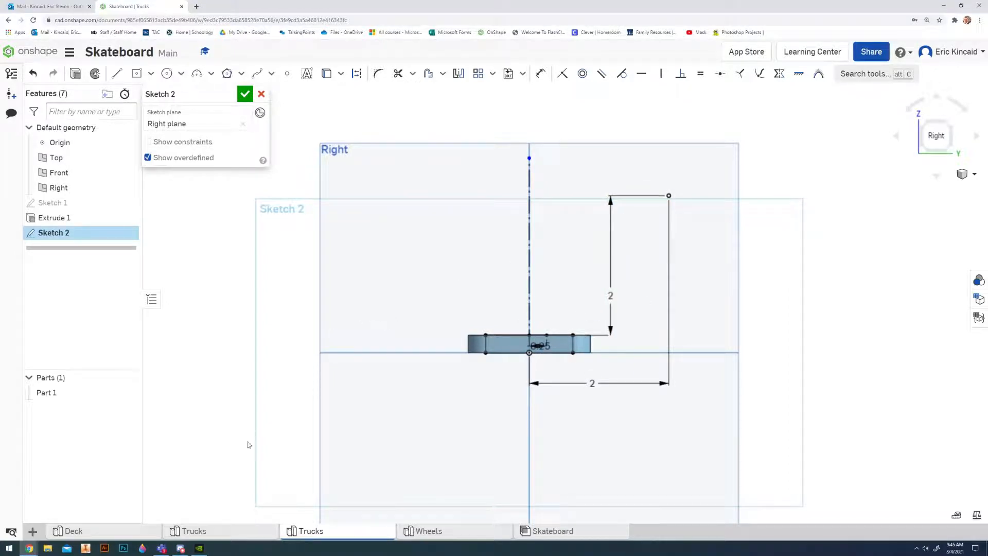
Examine the right-hand curve in the original truck's Sketch 2, moving its Rho label outside the profile and checking the available arc types.
{"action": "left_click", "coordinate": [224, 538]}
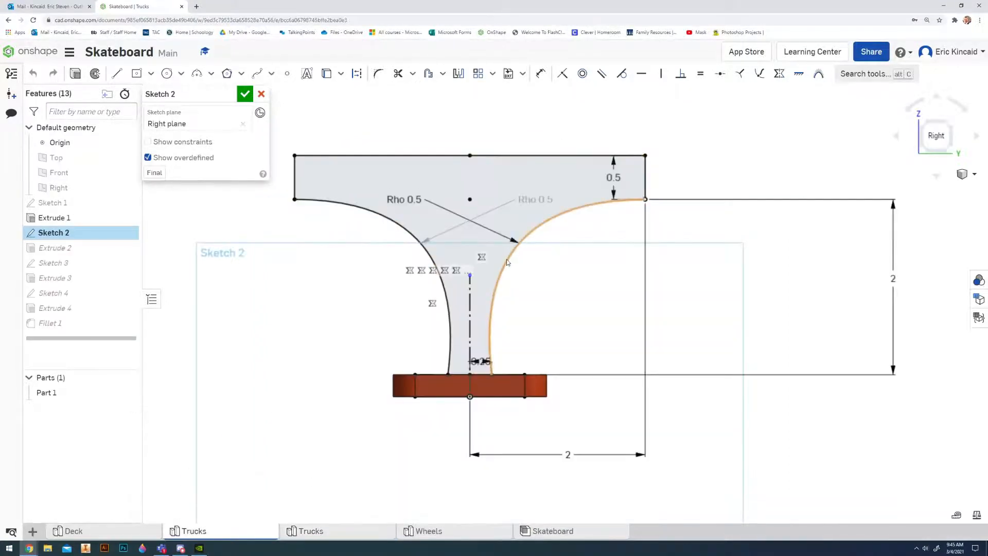
{"action": "left_click_drag", "start_coordinate": [448, 218], "coordinate": [575, 289]}
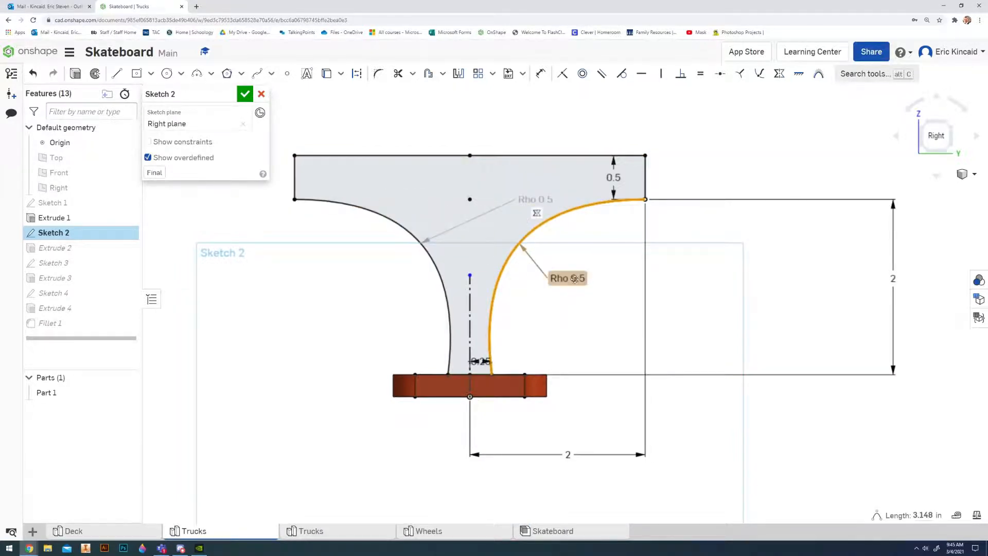
{"action": "left_click", "coordinate": [211, 75]}
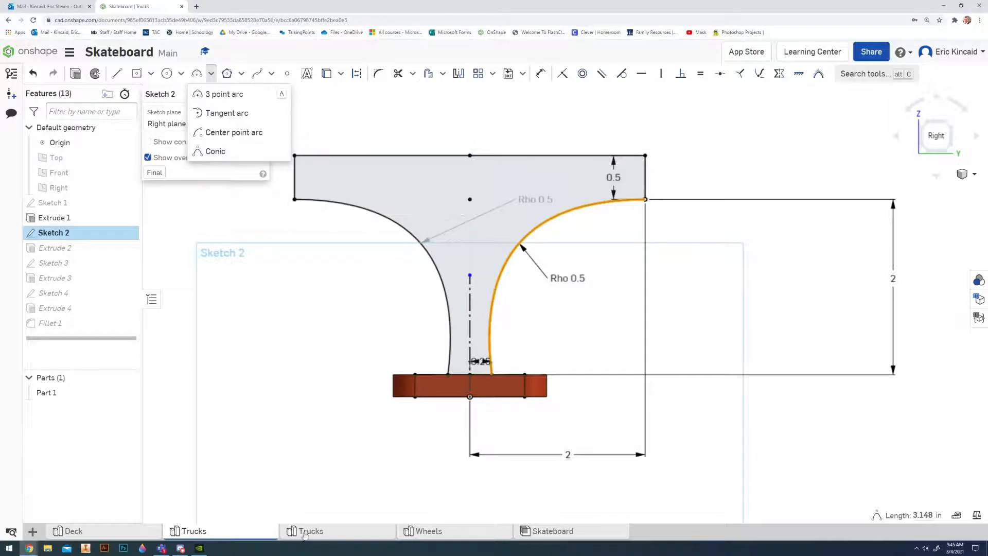
{"action": "left_click", "coordinate": [309, 531]}
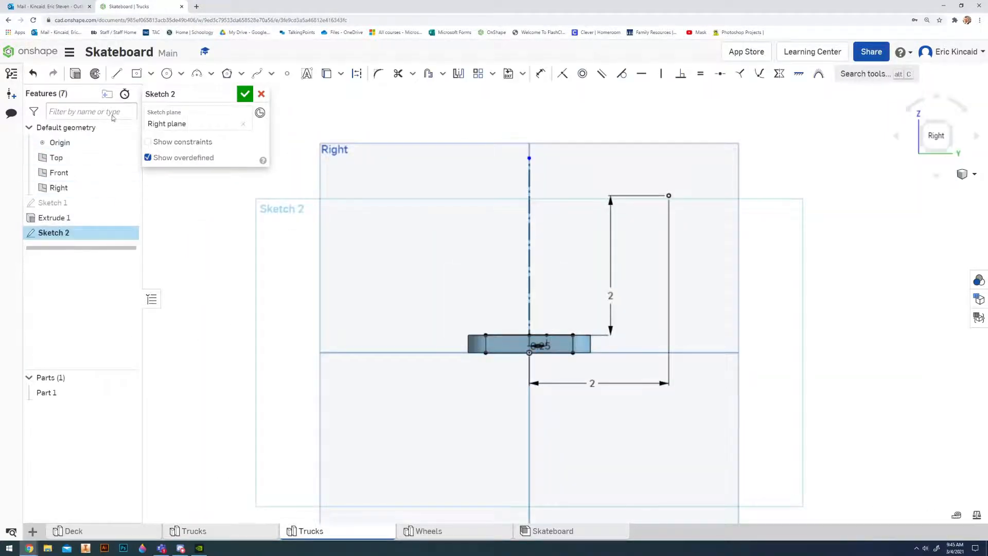
Draw a conic with Rho 0.5 from the 0.25 in line's outer end to the dimensioned point and move its label below the curve.
{"action": "left_click", "coordinate": [211, 73]}
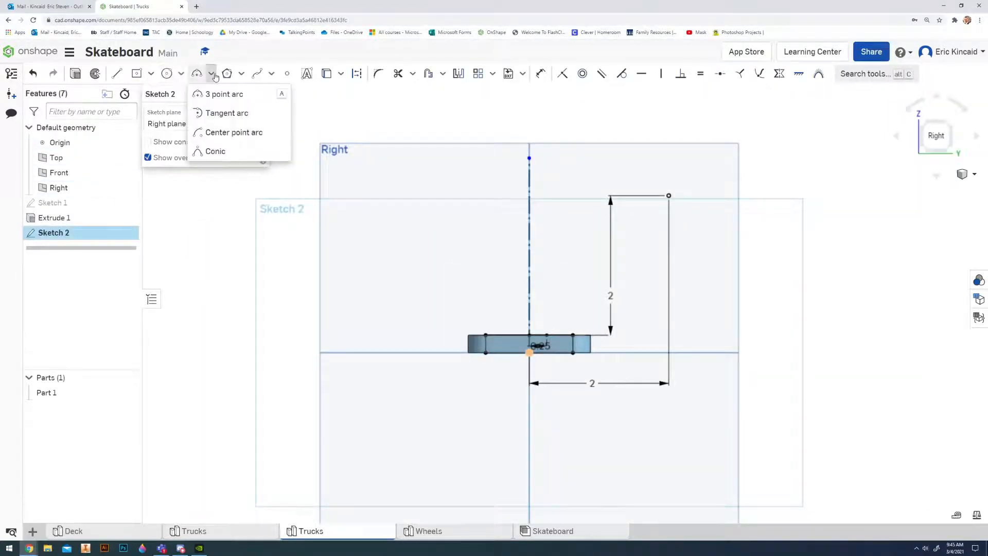
{"action": "left_click", "coordinate": [215, 151]}
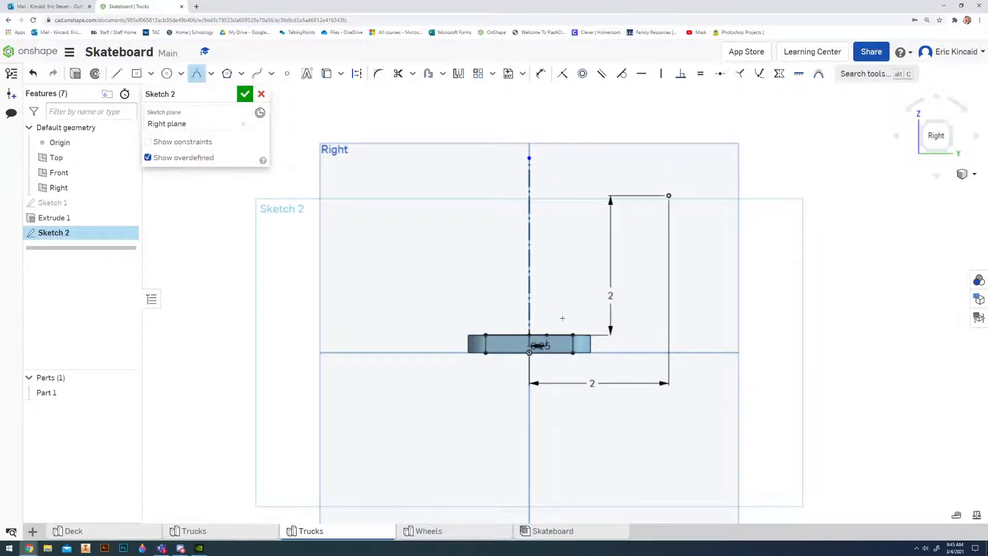
{"action": "left_click", "coordinate": [546, 334]}
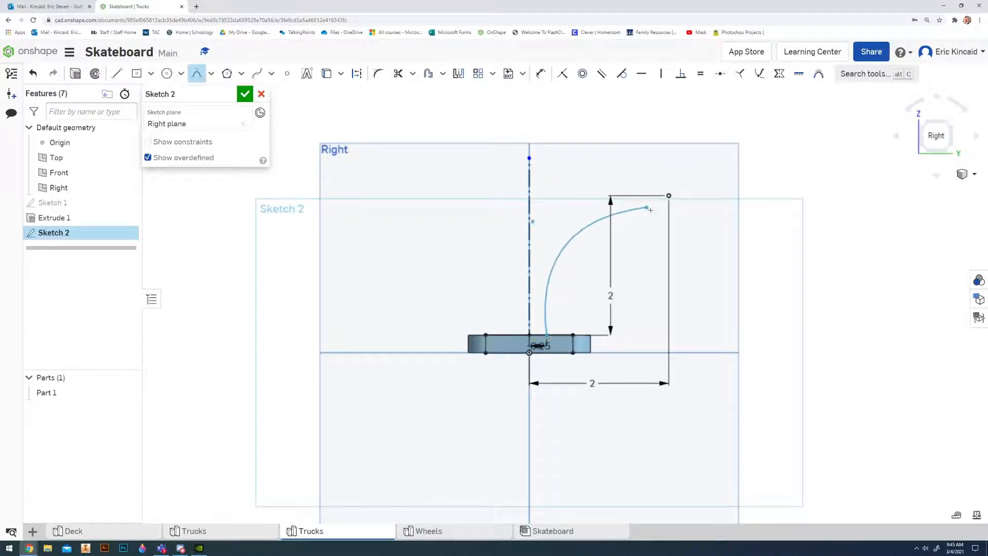
{"action": "left_click", "coordinate": [669, 196]}
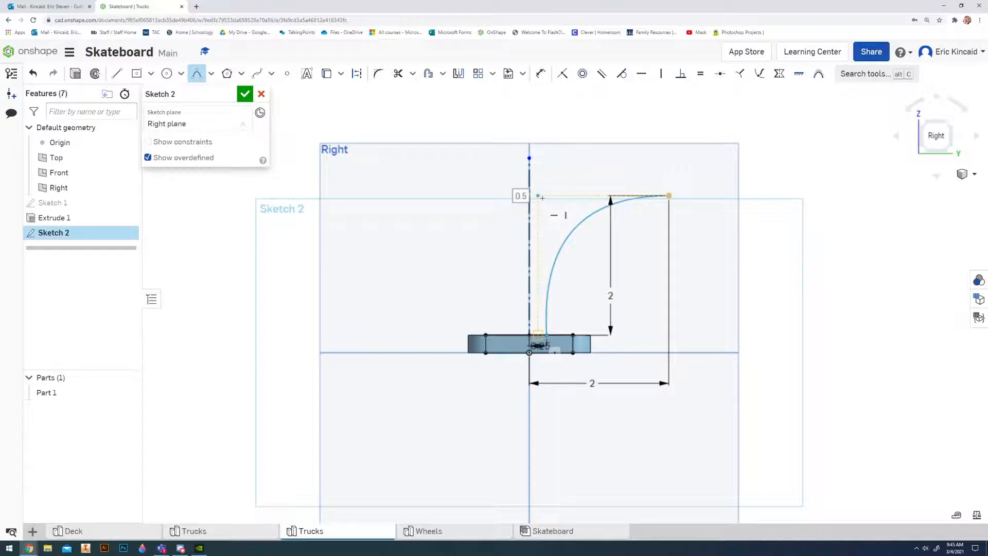
{"action": "left_click", "coordinate": [541, 197]}
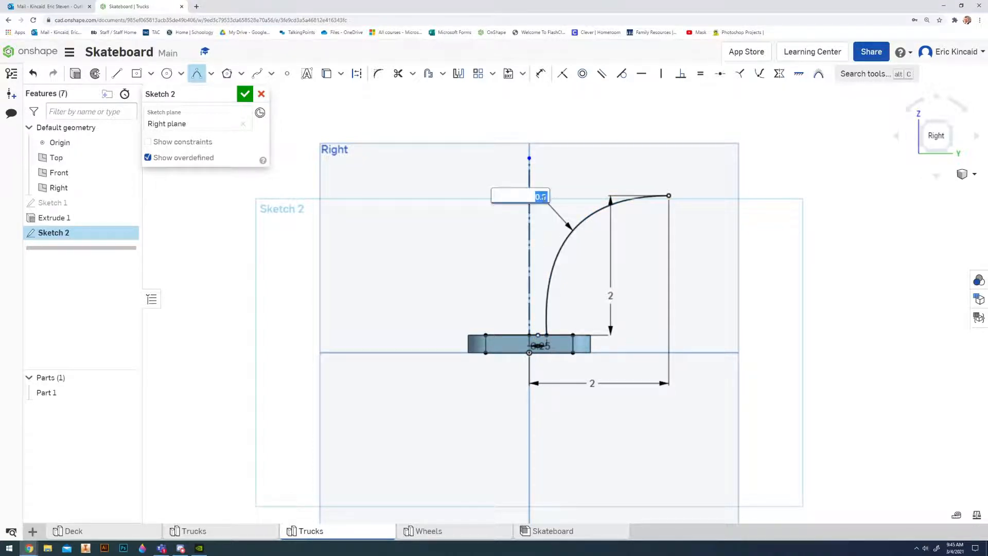
{"action": "key", "text": "Return"}
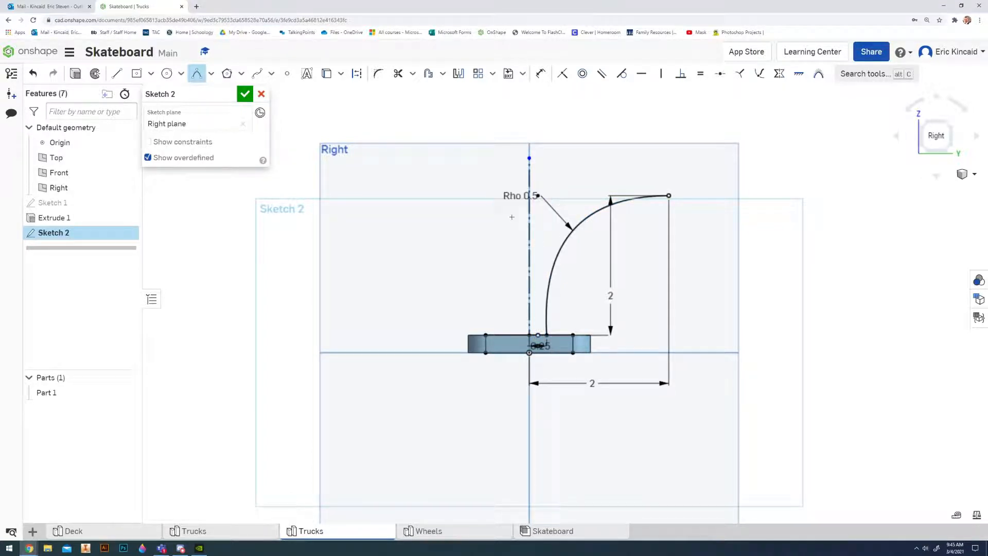
{"action": "key", "text": "Escape"}
{"action": "left_click_drag", "start_coordinate": [520, 196], "coordinate": [584, 280]}
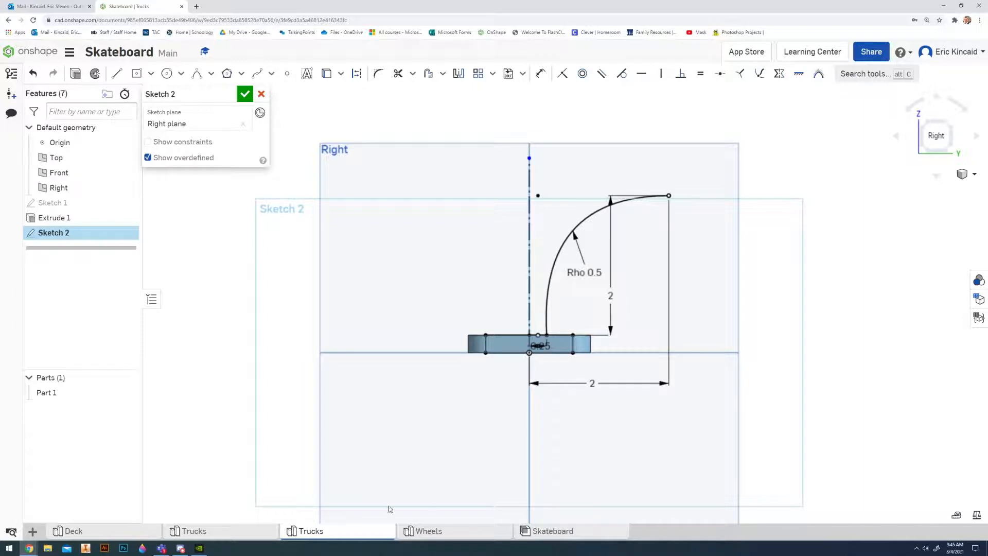
Check the end height of the crossbar in the original truck's Sketch 2, moving its 0.5 dimension outside the profile.
{"action": "left_click", "coordinate": [246, 535]}
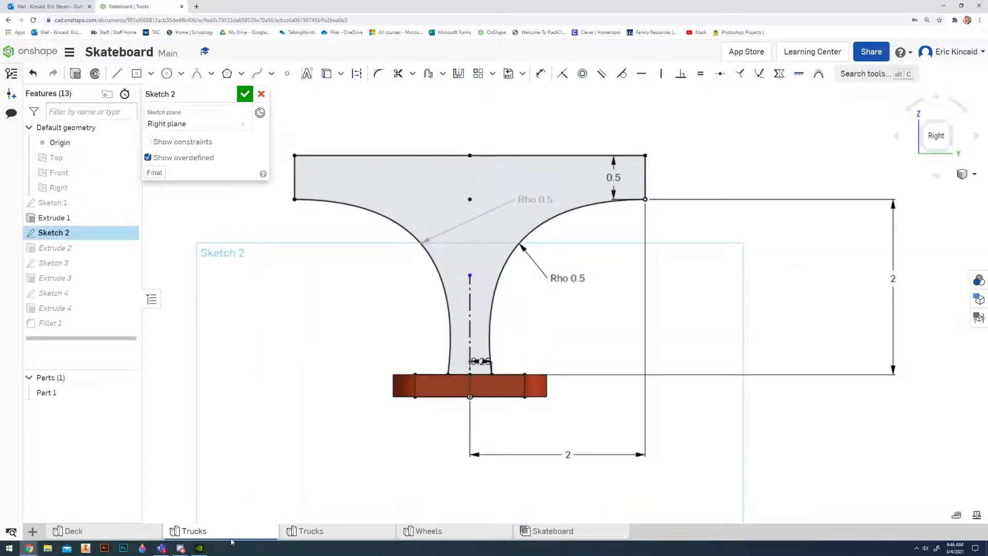
{"action": "left_click_drag", "start_coordinate": [615, 178], "coordinate": [690, 182]}
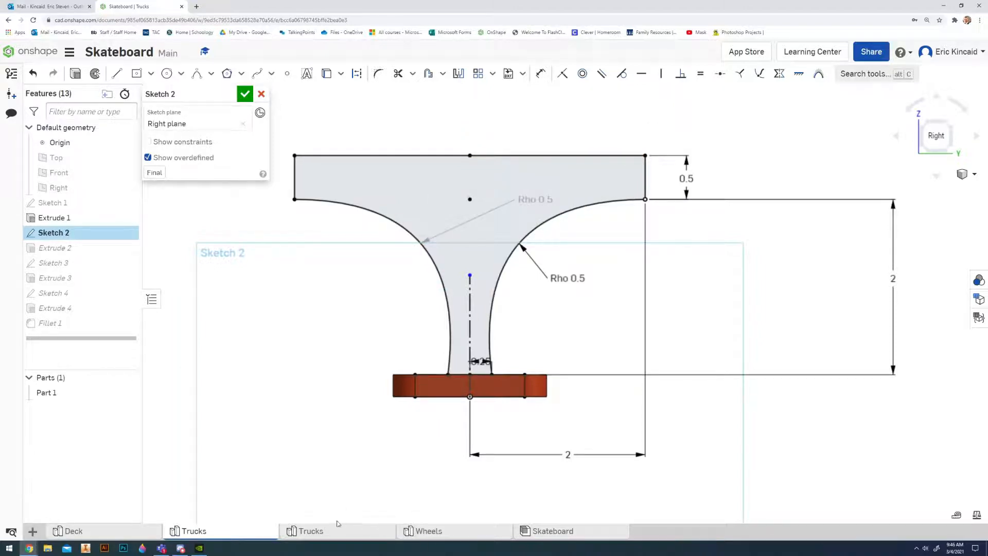
{"action": "left_click", "coordinate": [356, 541]}
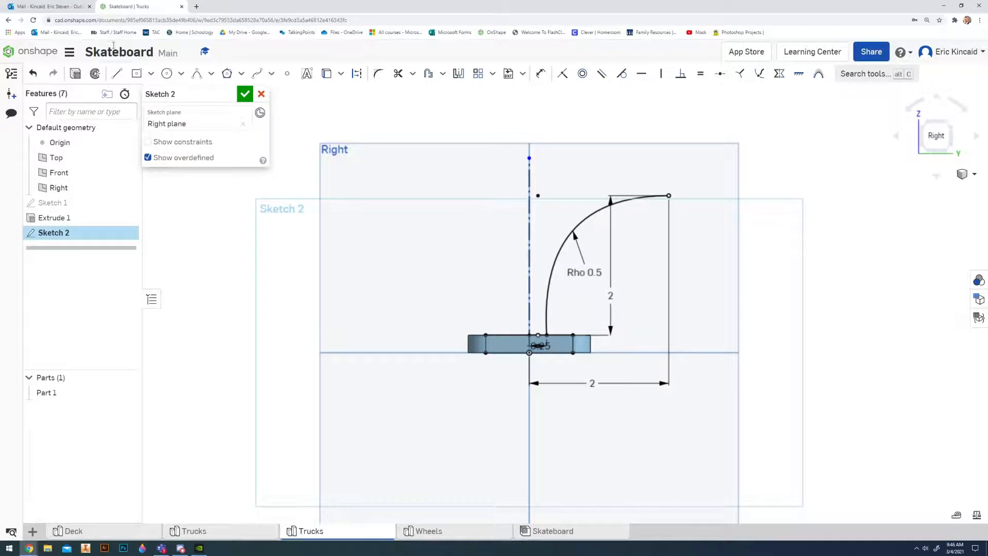
Draw a 0.5 in vertical line up from the conic's upper end and a horizontal line from its top to the centerline.
{"action": "left_click", "coordinate": [116, 73]}
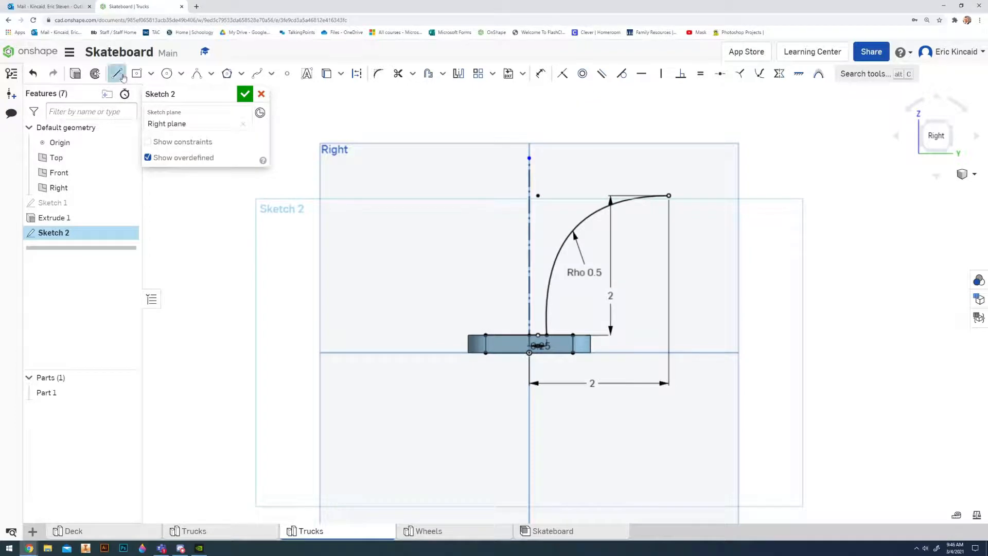
{"action": "left_click", "coordinate": [669, 196]}
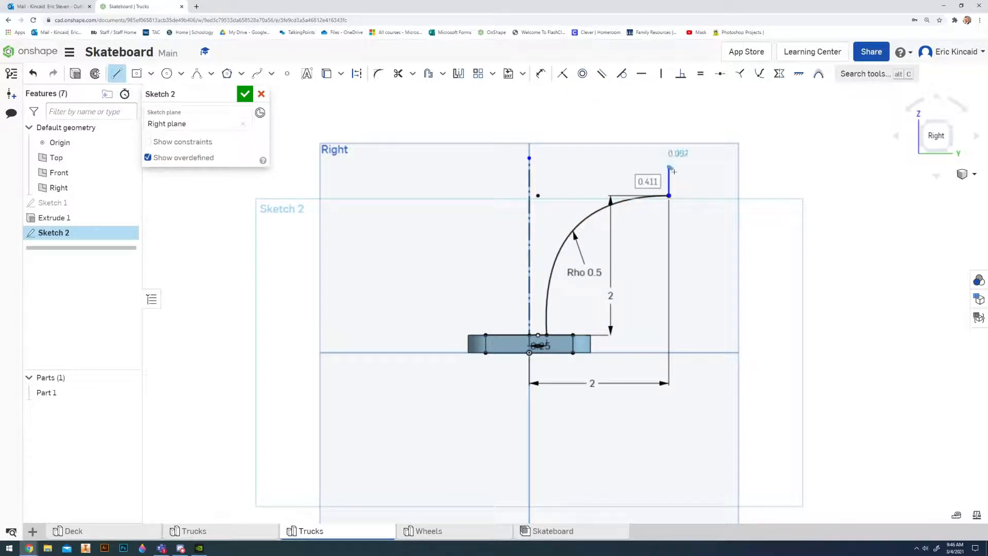
{"action": "type", "text": "5"}
{"action": "key", "text": "Return"}
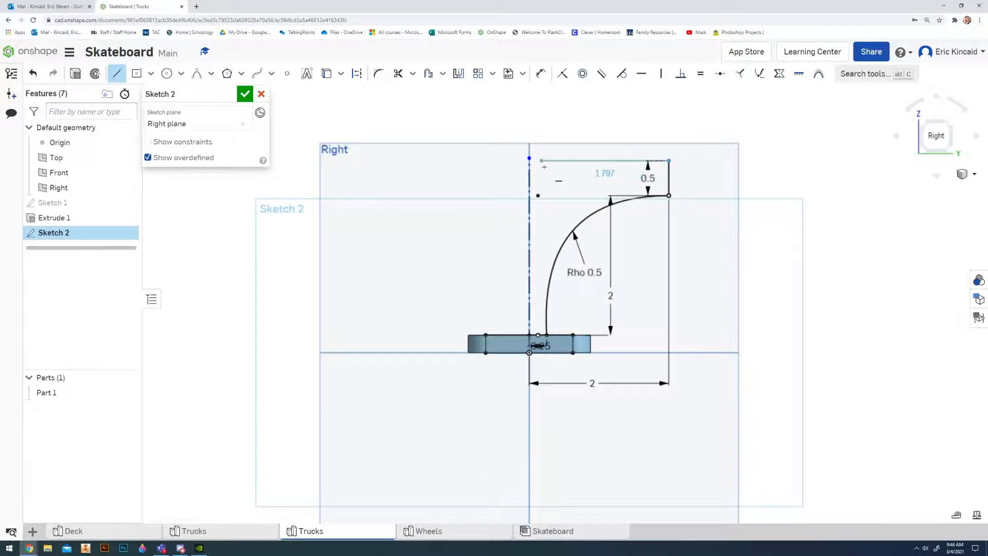
{"action": "type", "text": "1"}
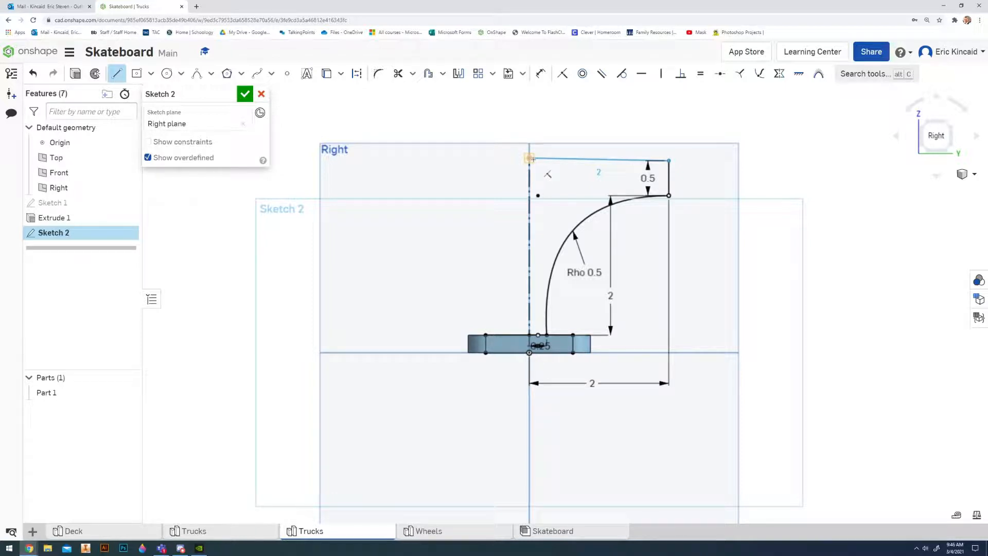
{"action": "left_click", "coordinate": [530, 165]}
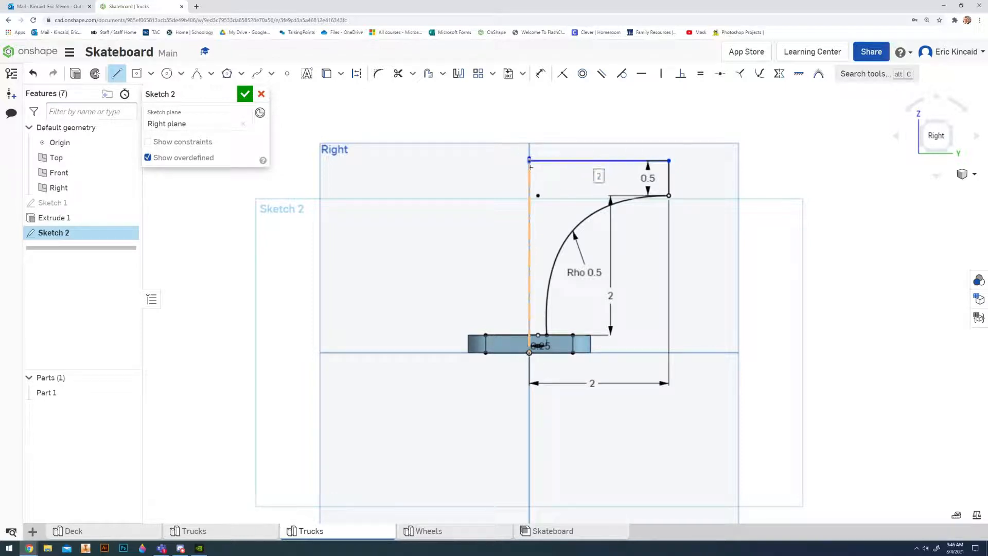
{"action": "key", "text": "Escape"}
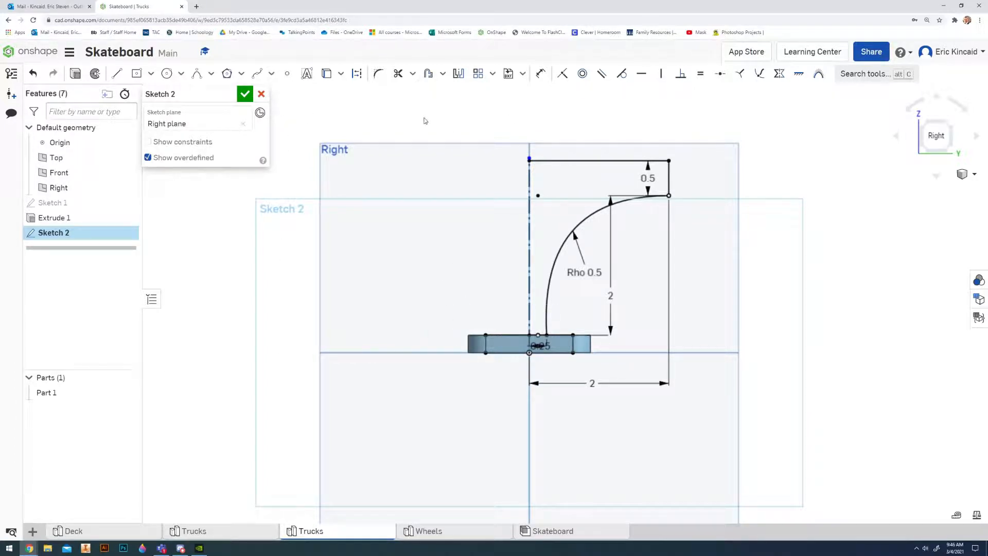
Mirror the top line, vertical end line and conic across the vertical centerline to close the T-shaped profile and finish the sketch.
{"action": "left_click", "coordinate": [459, 75]}
{"action": "left_click", "coordinate": [529, 185]}
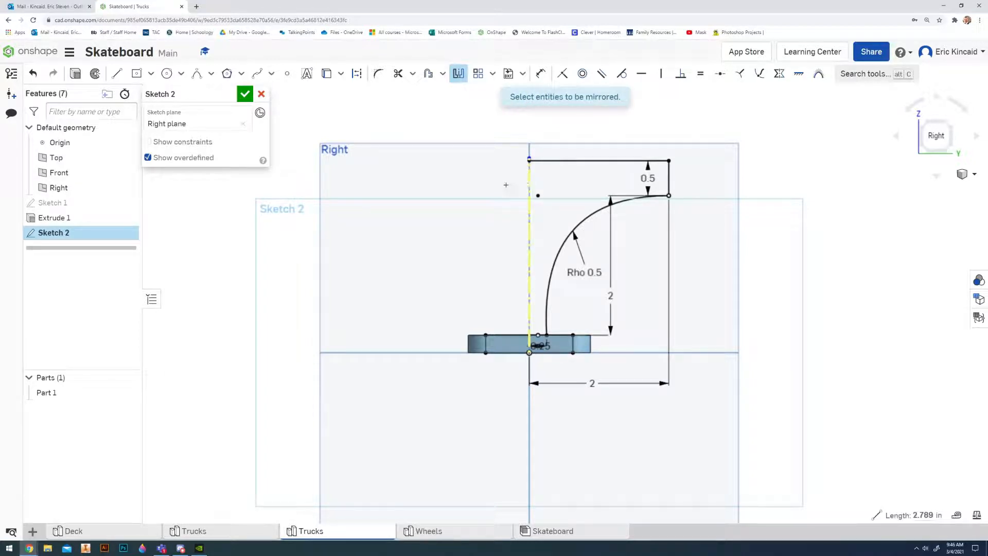
{"action": "left_click", "coordinate": [608, 160]}
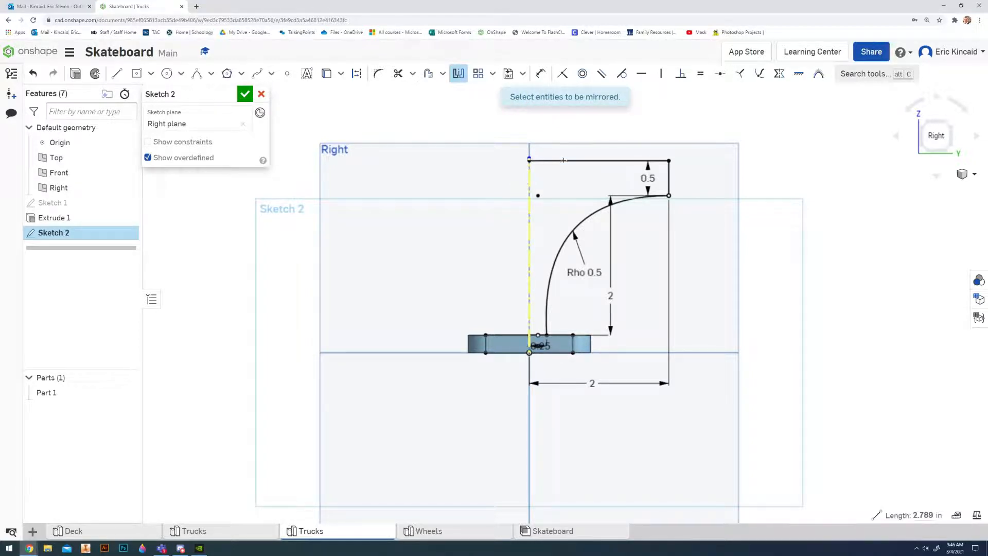
{"action": "left_click", "coordinate": [668, 183]}
{"action": "left_click", "coordinate": [595, 217]}
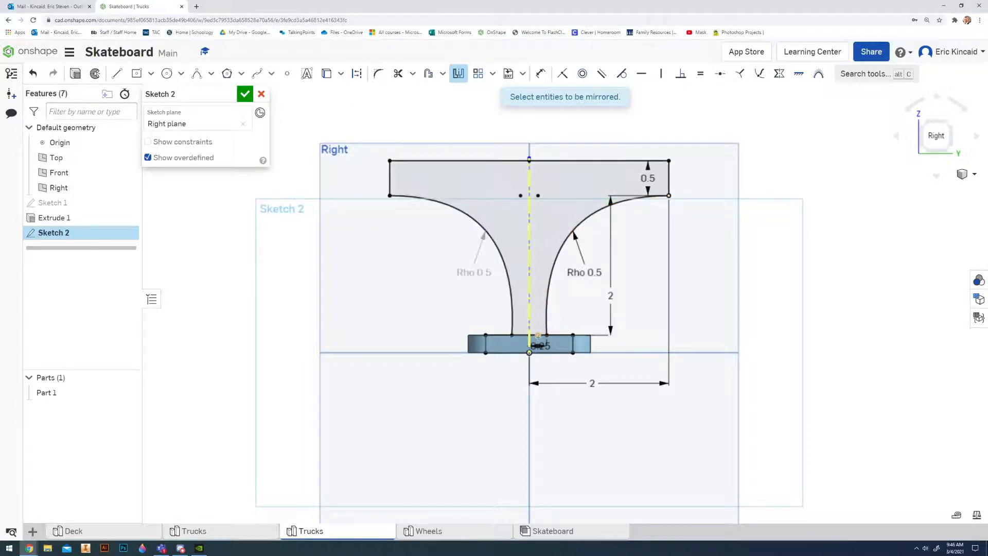
{"action": "scroll", "coordinate": [538, 327], "scroll_direction": "up", "scroll_amount": 5}
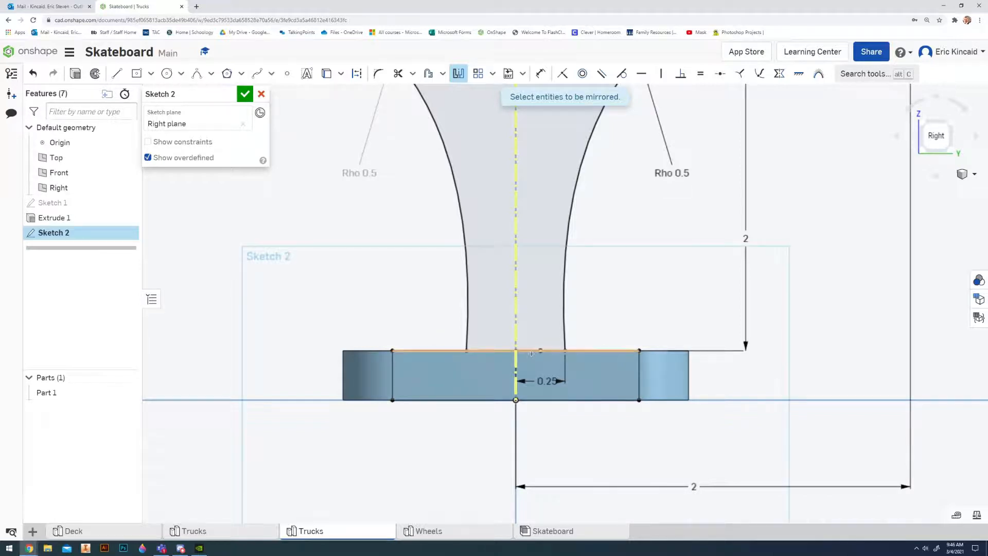
{"action": "scroll", "coordinate": [566, 246], "scroll_direction": "up", "scroll_amount": 4}
{"action": "scroll", "coordinate": [569, 248], "scroll_direction": "down", "scroll_amount": 5}
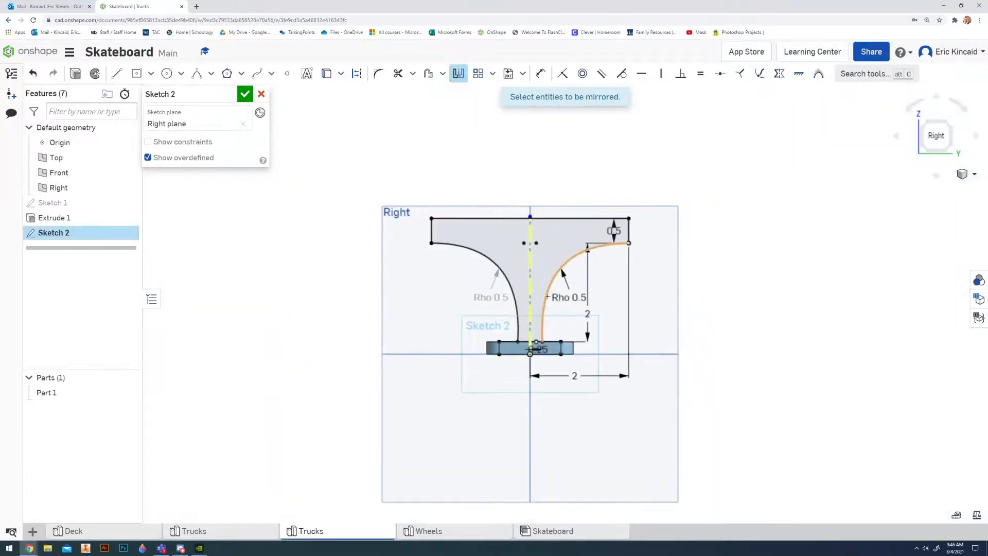
{"action": "left_click", "coordinate": [244, 93]}
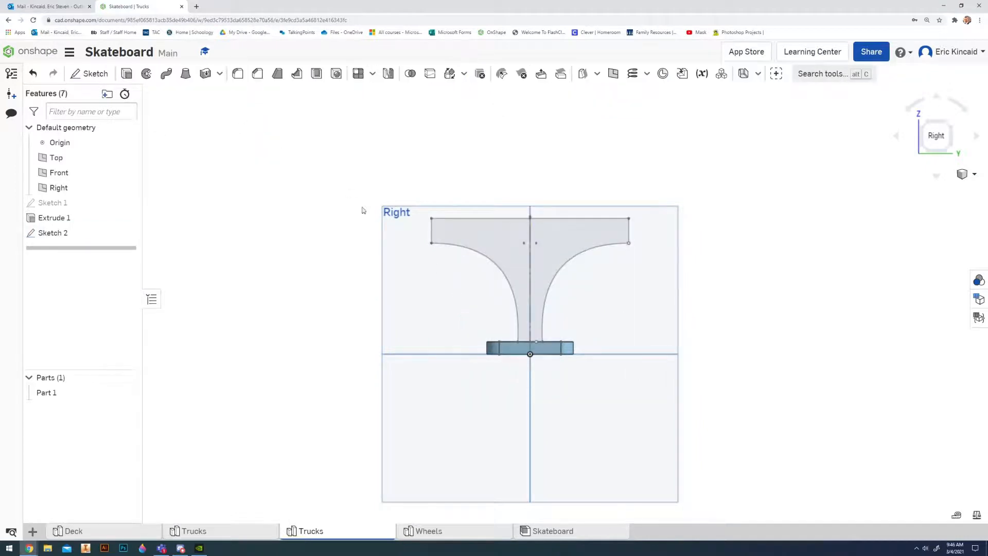
Start an Add extrusion of the T-shaped hanger profile so that it merges with the base plate.
{"action": "mouse_move", "coordinate": [461, 253]}
{"action": "right_mouse_down"}
{"action": "mouse_move", "coordinate": [628, 331]}
{"action": "mouse_move", "coordinate": [514, 335]}
{"action": "mouse_move", "coordinate": [627, 338]}
{"action": "right_mouse_up"}
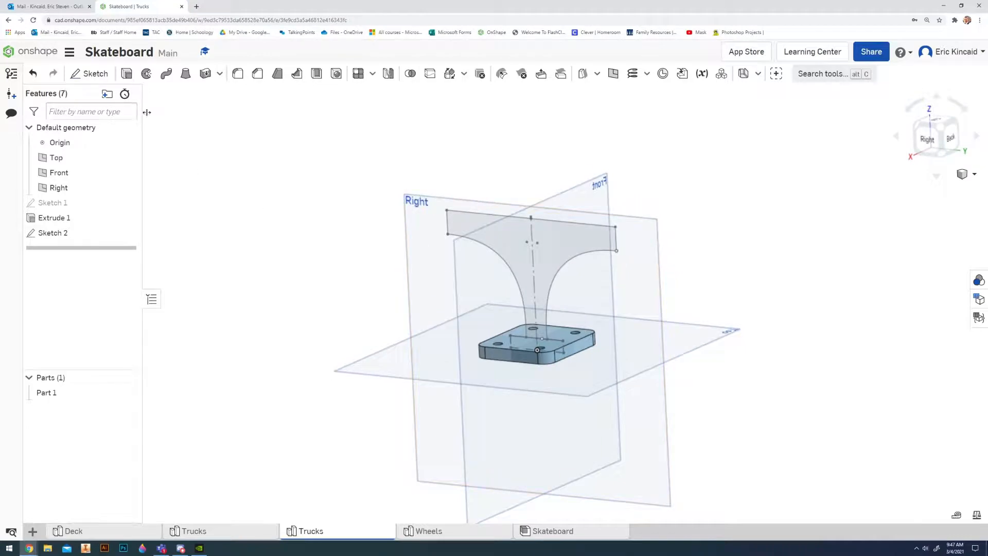
{"action": "left_click", "coordinate": [126, 74]}
{"action": "left_click", "coordinate": [563, 251]}
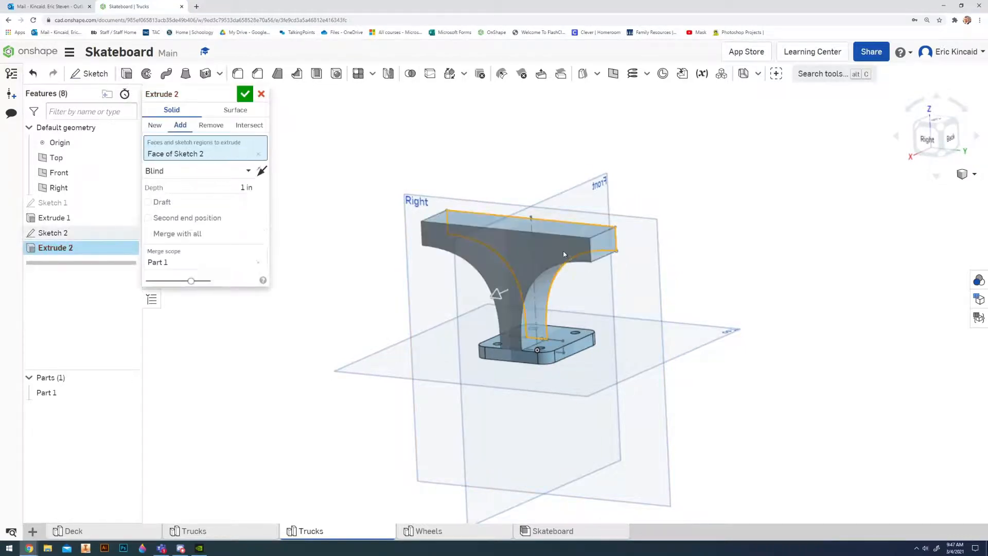
{"action": "right_click_drag", "start_coordinate": [530, 344], "coordinate": [514, 352]}
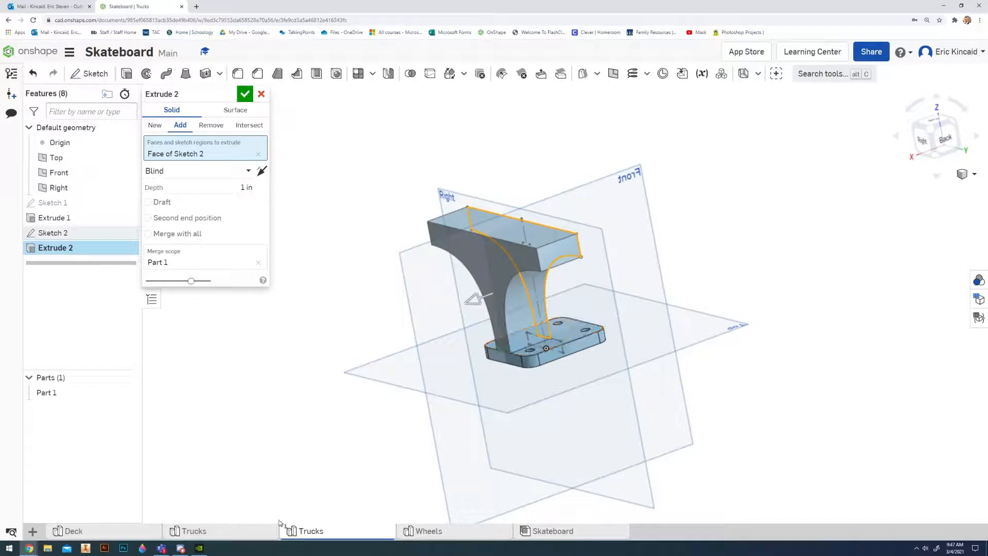
Check the end type and depth of Extrude 2 in the original truck, leaving its open Sketch 2 without changes.
{"action": "left_click", "coordinate": [243, 533]}
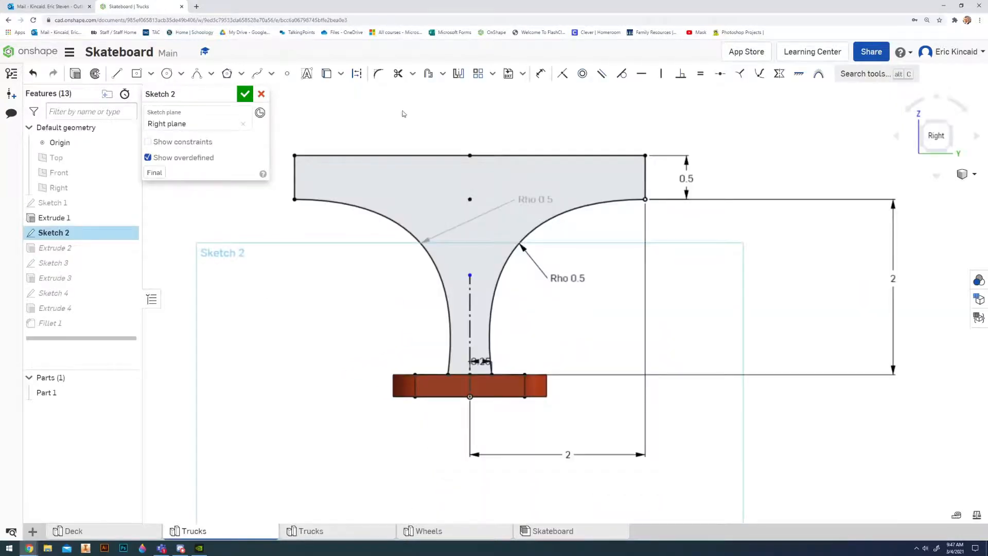
{"action": "left_click", "coordinate": [261, 94]}
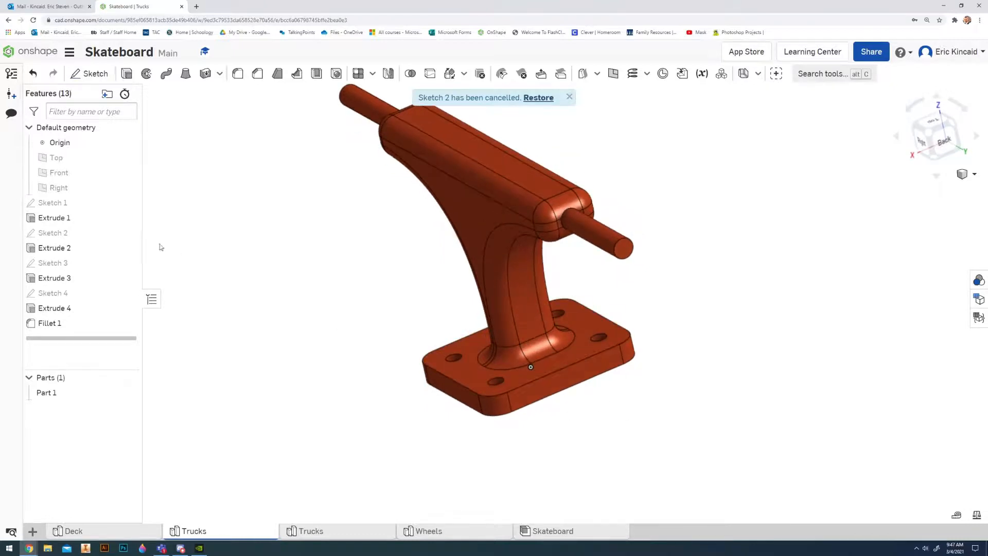
{"action": "double_click", "coordinate": [79, 249]}
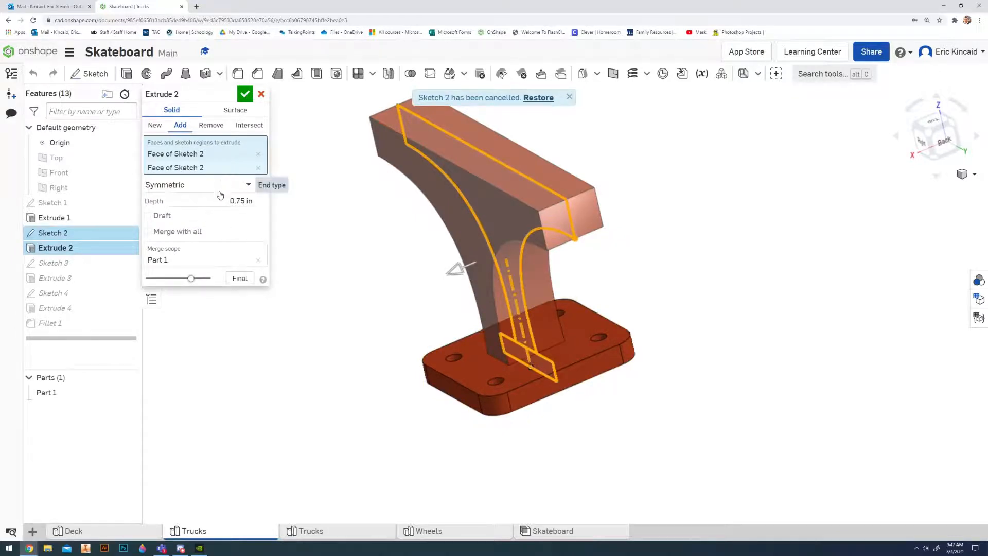
{"action": "right_click_drag", "start_coordinate": [422, 242], "coordinate": [472, 252]}
{"action": "key", "text": "Escape"}
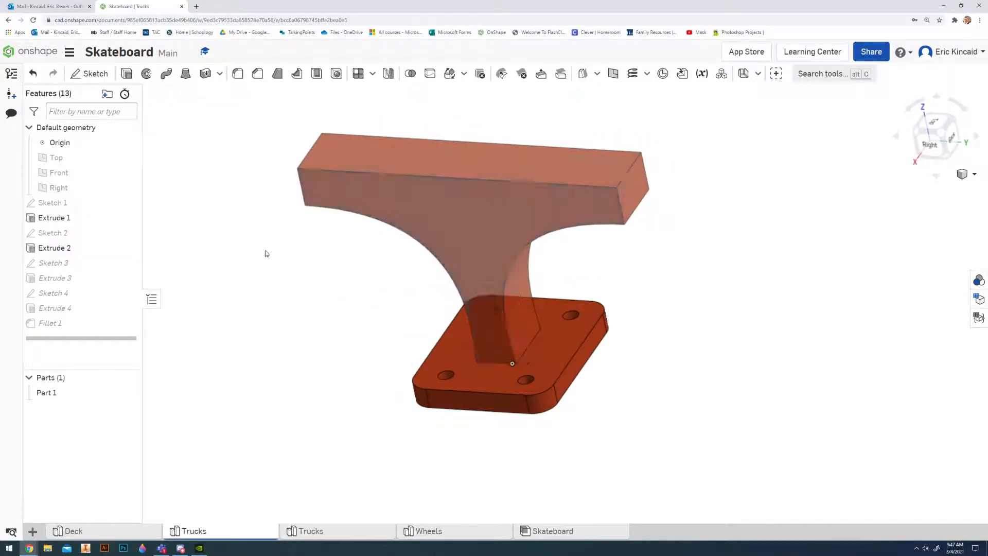
Make the new truck's hanger extrusion symmetric with a depth of 0.75 in and complete it.
{"action": "left_click", "coordinate": [336, 535]}
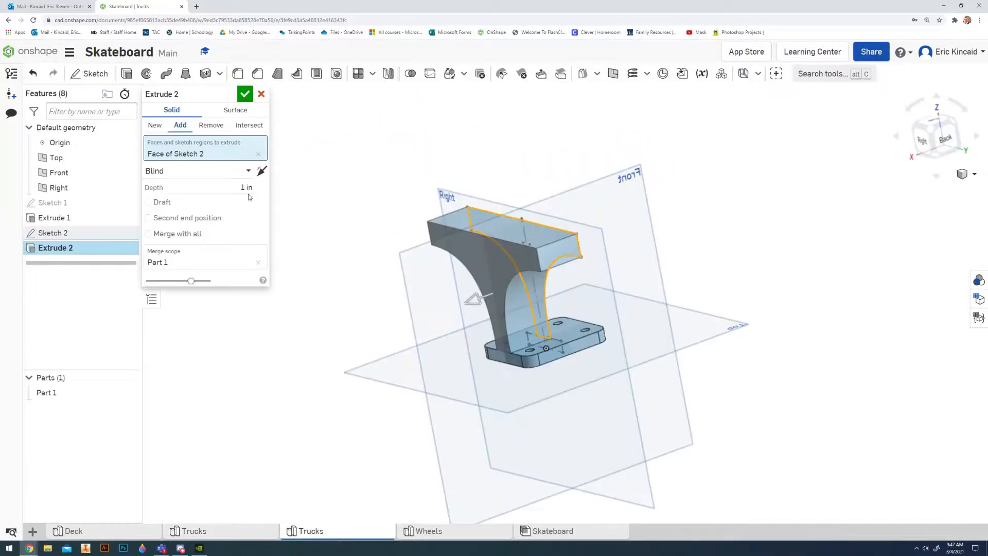
{"action": "left_click", "coordinate": [225, 172]}
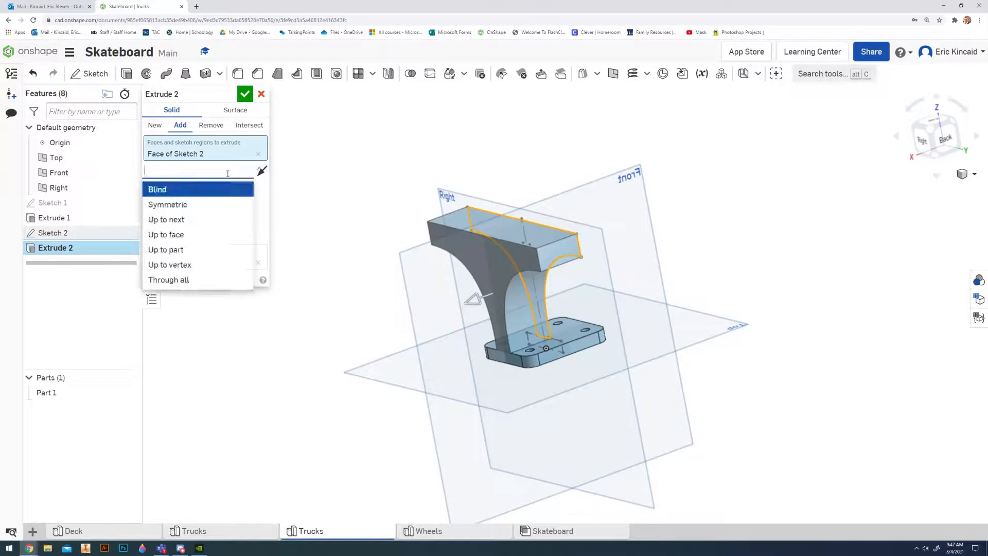
{"action": "left_click", "coordinate": [170, 204]}
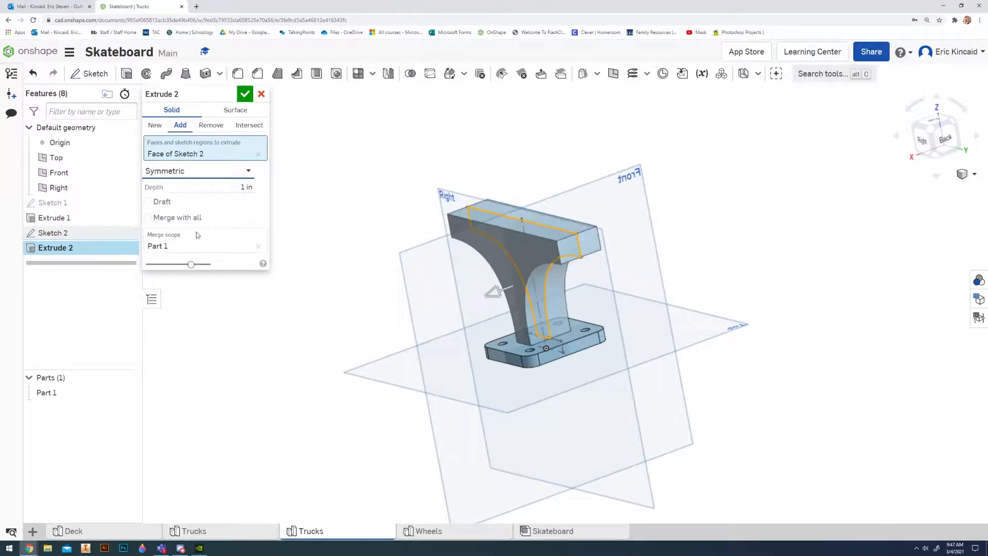
{"action": "left_click", "coordinate": [225, 188]}
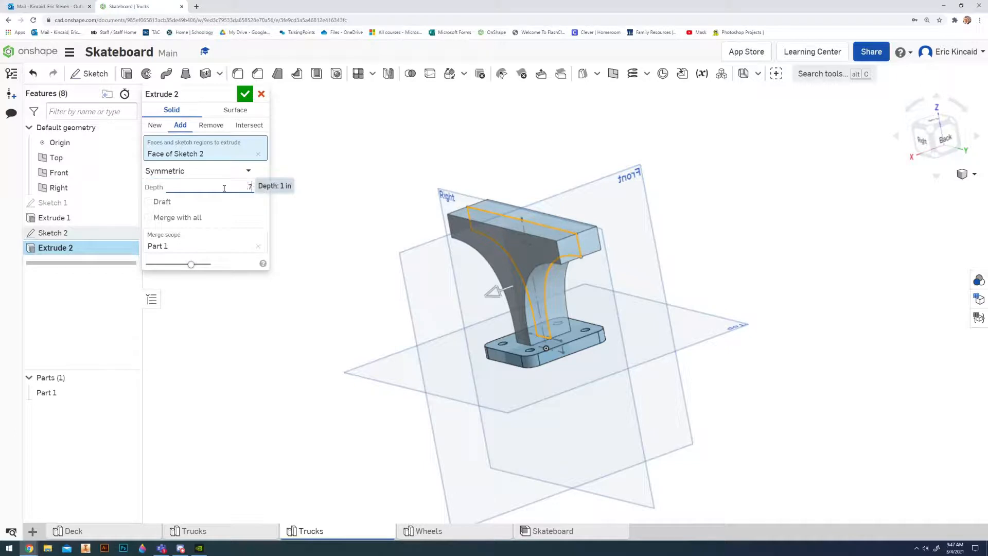
{"action": "type", "text": ".75"}
{"action": "key", "text": "Return"}
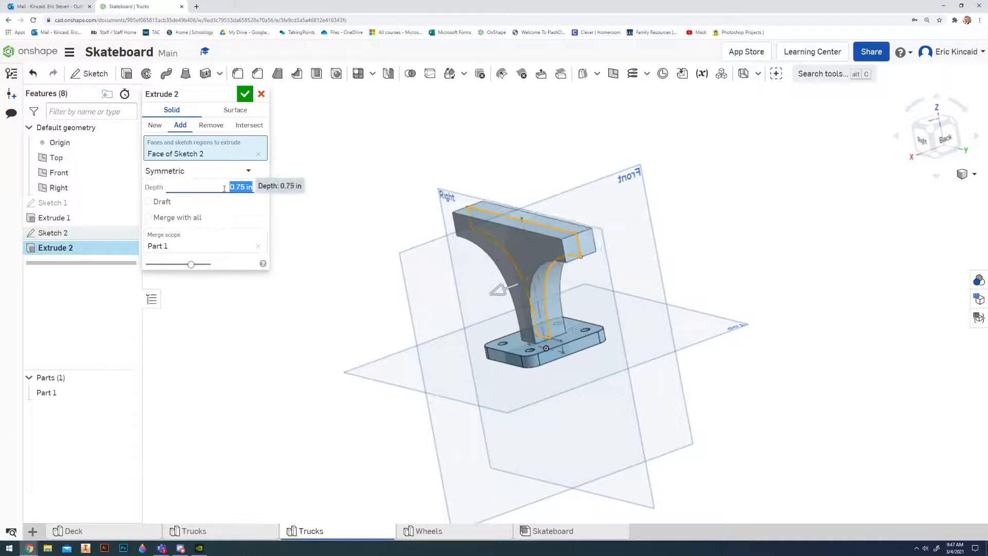
{"action": "left_click", "coordinate": [245, 94]}
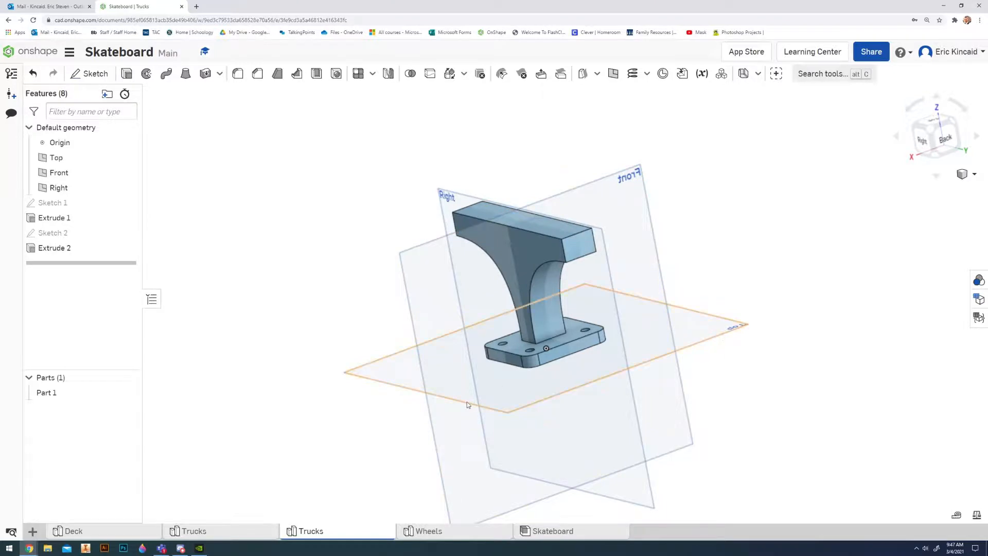
In the original truck's Sketch 3 on the crossbar end, spread out the diameter labels and delete the redundant 0.25 dimension.
{"action": "right_click_drag", "start_coordinate": [468, 405], "coordinate": [769, 383]}
{"action": "right_click_drag", "start_coordinate": [573, 410], "coordinate": [532, 404]}
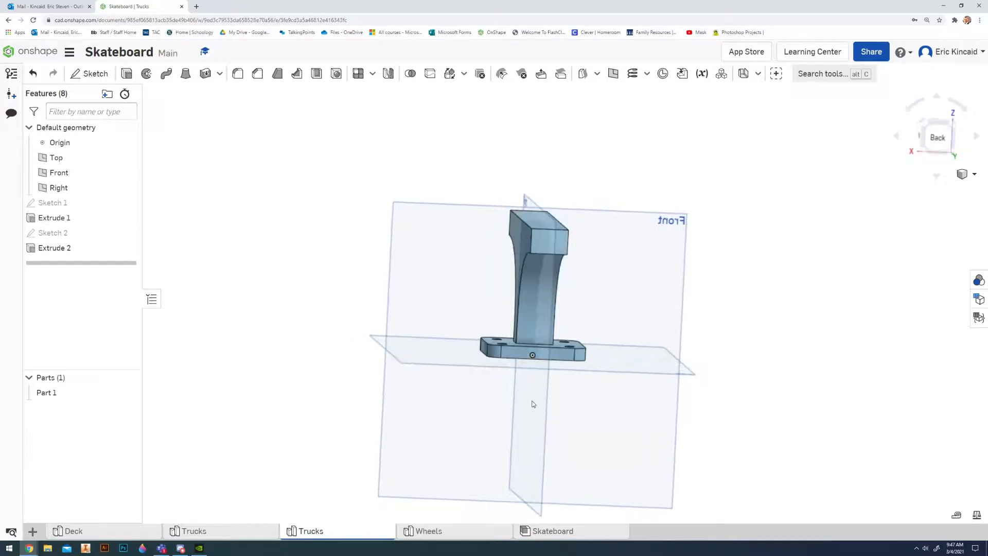
{"action": "mouse_move", "coordinate": [720, 391]}
{"action": "right_mouse_down"}
{"action": "mouse_move", "coordinate": [687, 394]}
{"action": "mouse_move", "coordinate": [707, 393]}
{"action": "right_mouse_up"}
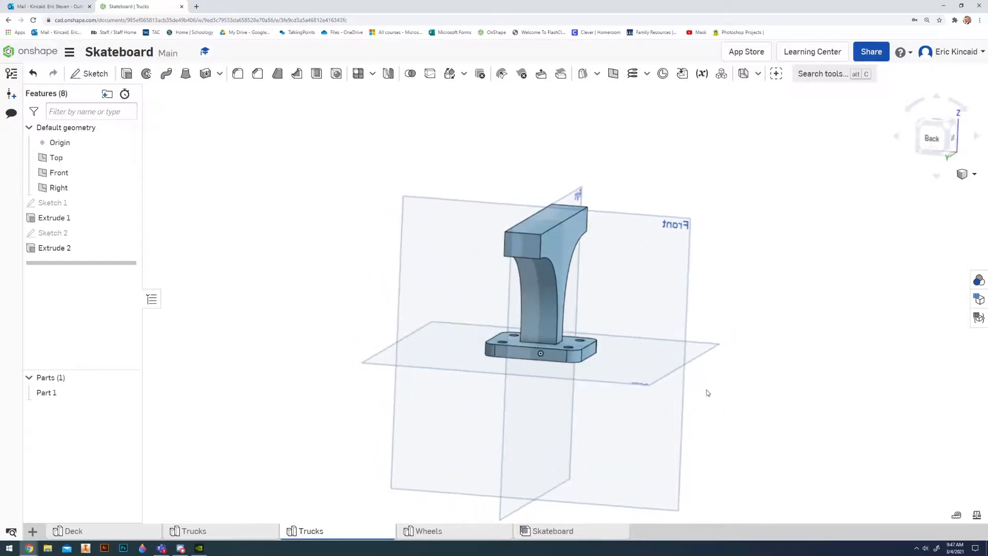
{"action": "left_click", "coordinate": [232, 536]}
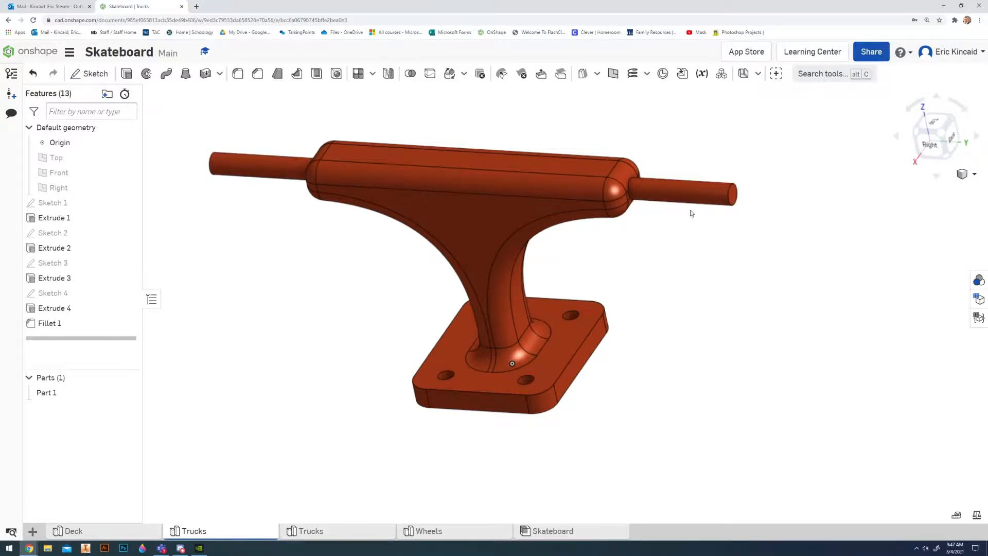
{"action": "mouse_move", "coordinate": [712, 331]}
{"action": "right_mouse_down"}
{"action": "mouse_move", "coordinate": [696, 310]}
{"action": "mouse_move", "coordinate": [657, 315]}
{"action": "mouse_move", "coordinate": [666, 316]}
{"action": "right_mouse_up"}
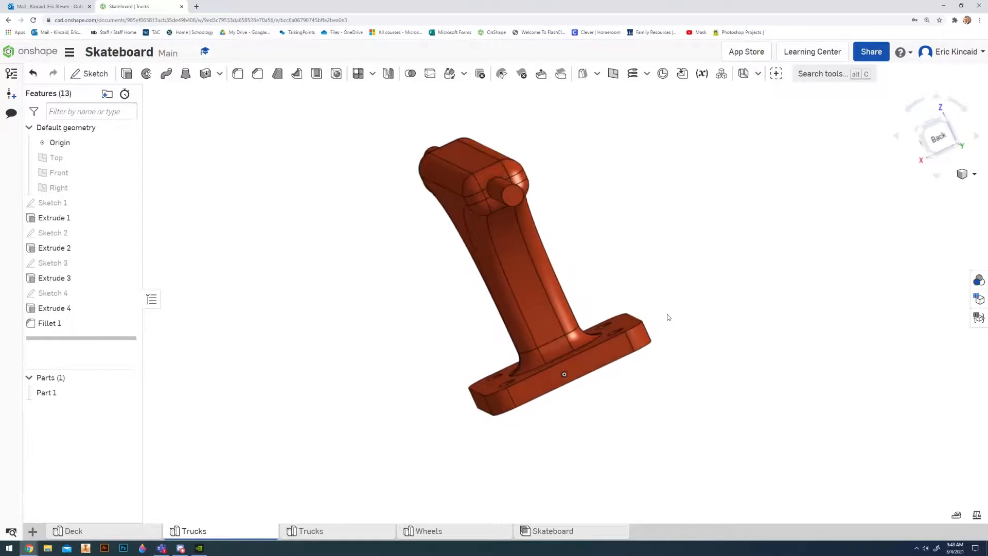
{"action": "double_click", "coordinate": [42, 263]}
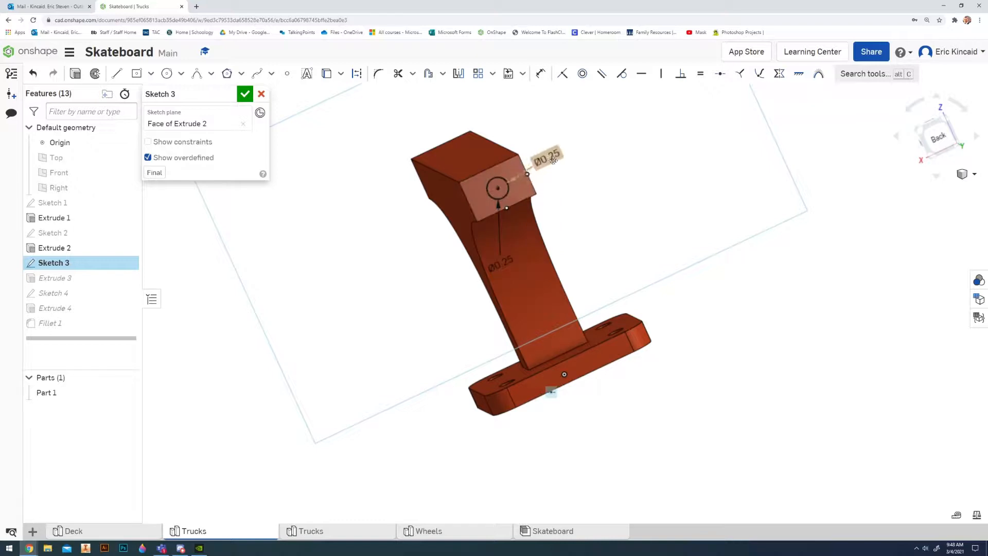
{"action": "left_click_drag", "start_coordinate": [554, 160], "coordinate": [579, 142]}
{"action": "left_click_drag", "start_coordinate": [499, 265], "coordinate": [423, 319]}
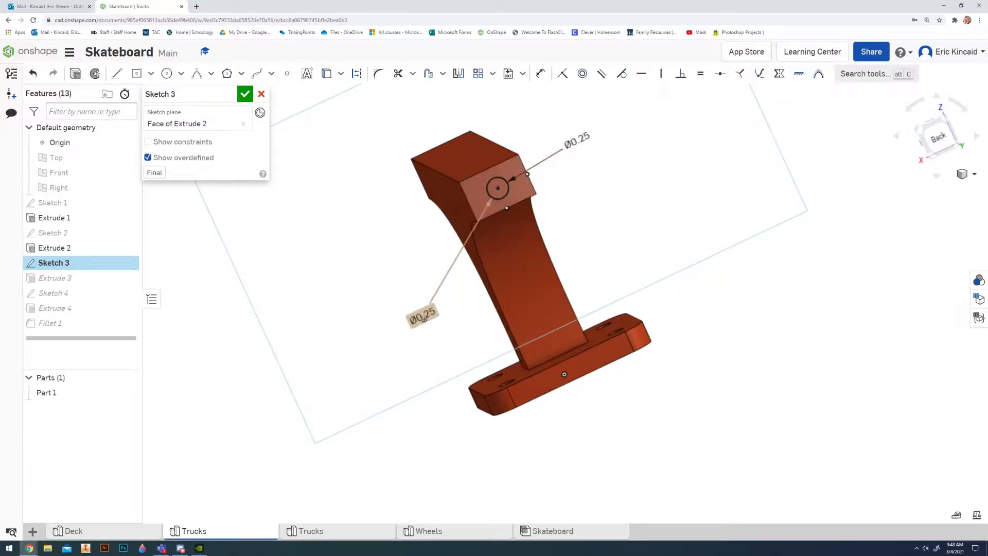
{"action": "left_click", "coordinate": [418, 316]}
{"action": "key", "text": "Delete"}
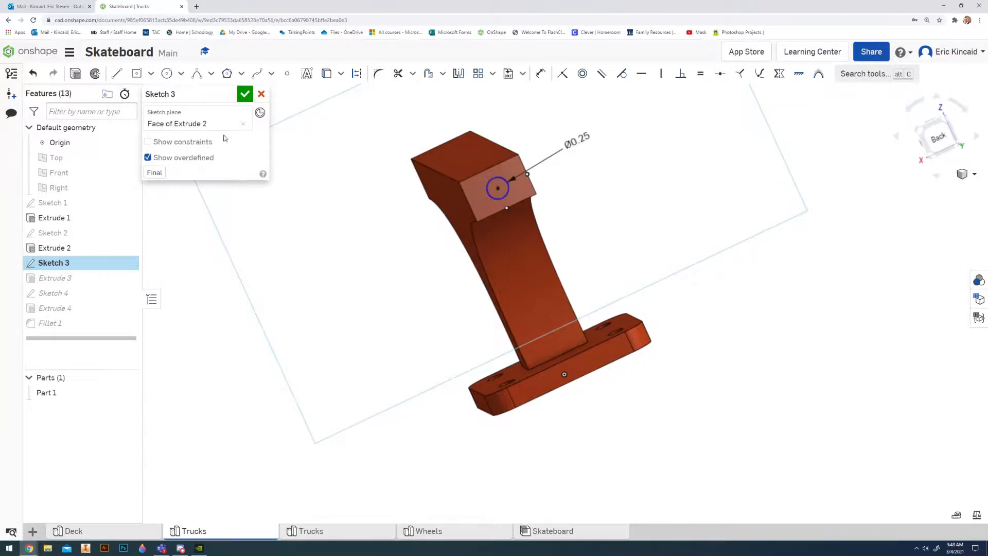
{"action": "left_click", "coordinate": [245, 94]}
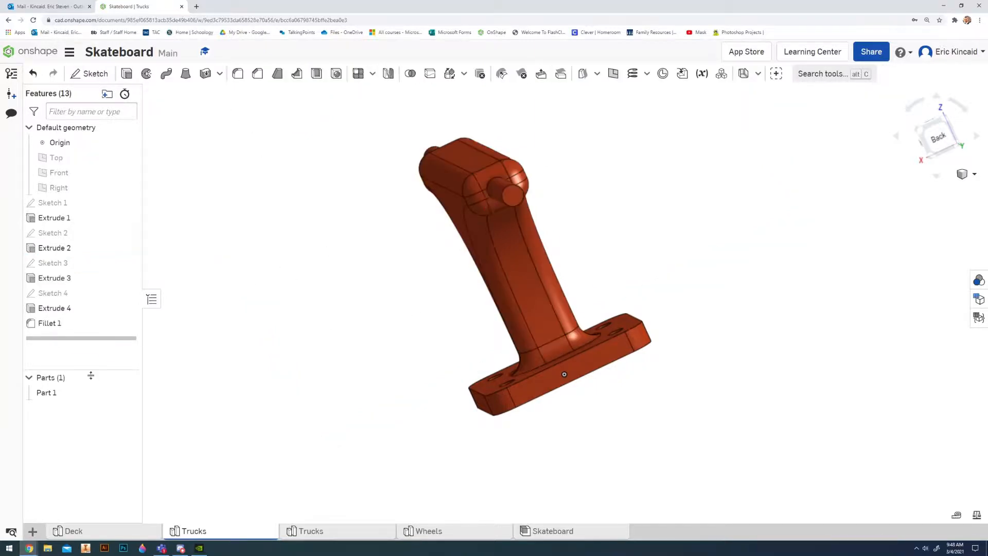
Sketch a circle of 0.25 in diameter at the center of the new truck's crossbar end face and finish the sketch.
{"action": "left_click", "coordinate": [322, 533]}
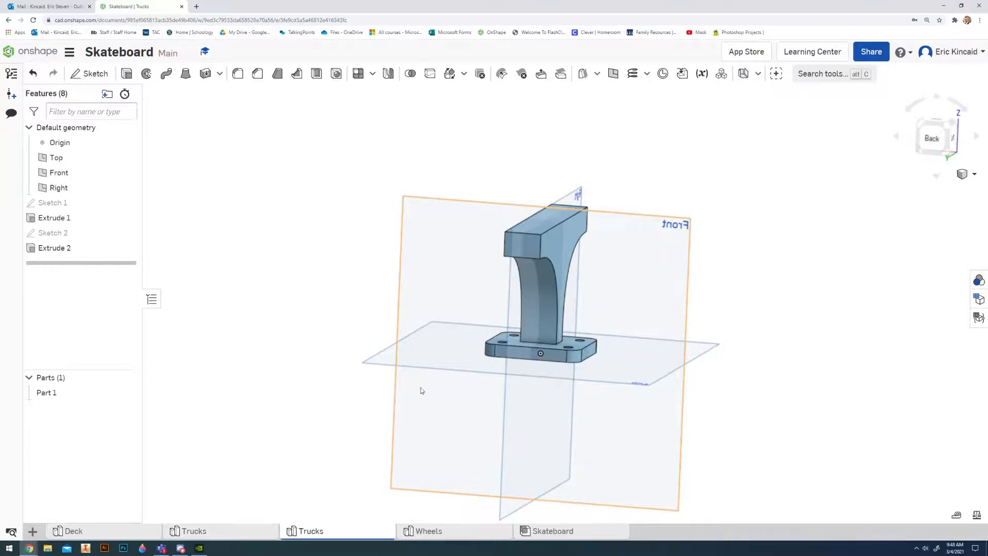
{"action": "left_click", "coordinate": [88, 73]}
{"action": "scroll", "coordinate": [351, 273], "scroll_direction": "up", "scroll_amount": 3}
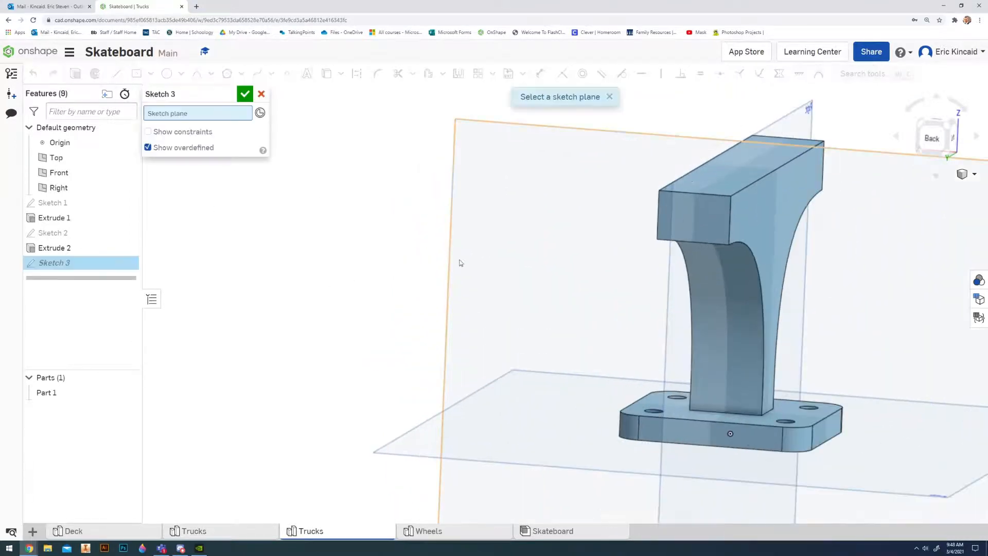
{"action": "left_click", "coordinate": [706, 229]}
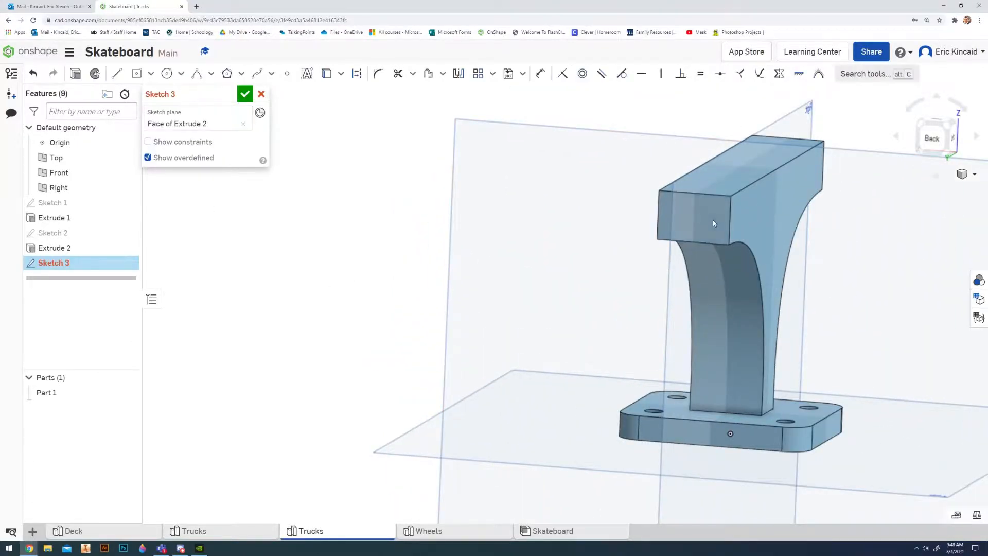
{"action": "mouse_move", "coordinate": [797, 298]}
{"action": "right_mouse_down"}
{"action": "mouse_move", "coordinate": [800, 287]}
{"action": "mouse_move", "coordinate": [788, 285]}
{"action": "right_mouse_up"}
{"action": "right_click_drag", "start_coordinate": [785, 247], "coordinate": [789, 270]}
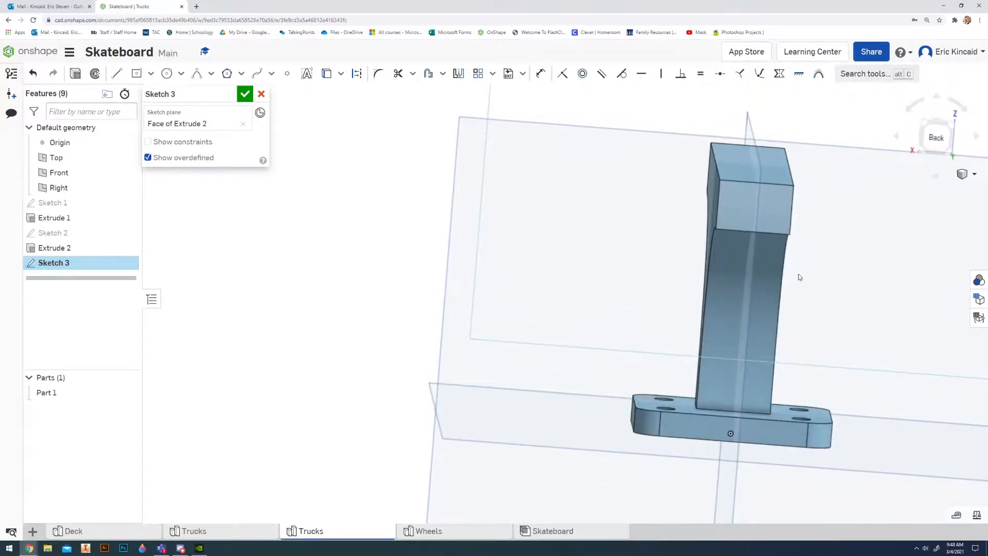
{"action": "key", "text": "Up"}
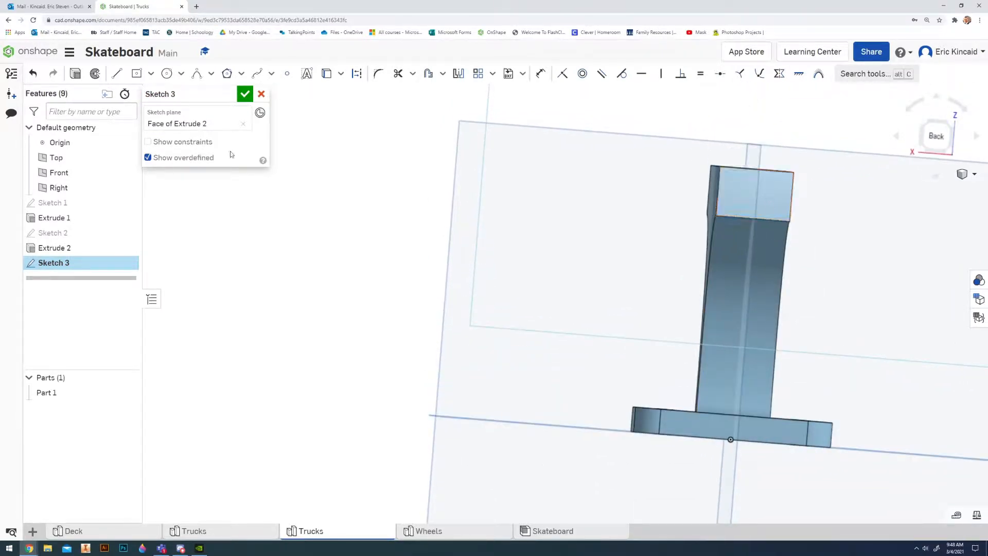
{"action": "left_click", "coordinate": [166, 73]}
{"action": "left_click", "coordinate": [755, 194]}
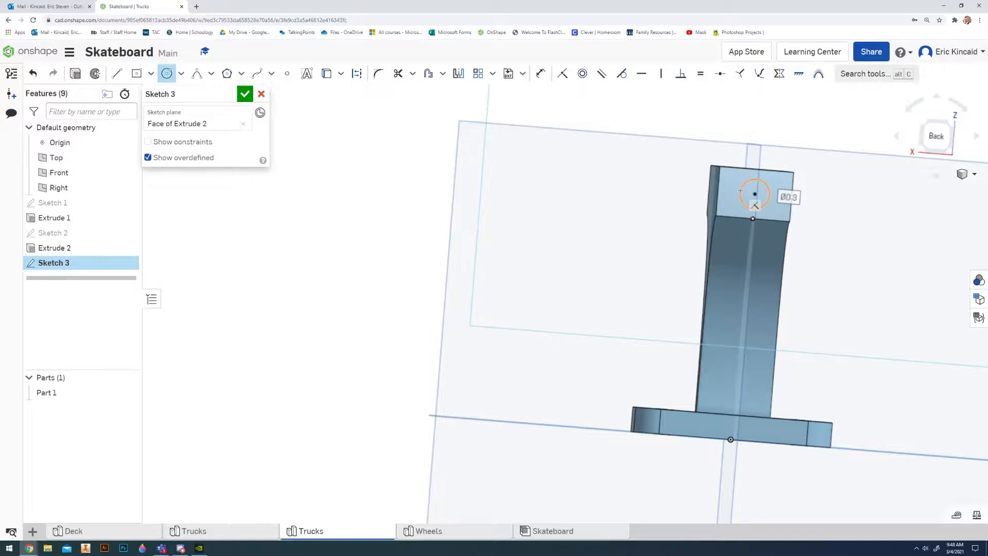
{"action": "type", "text": ".25"}
{"action": "key", "text": "Return"}
{"action": "left_click", "coordinate": [239, 96]}
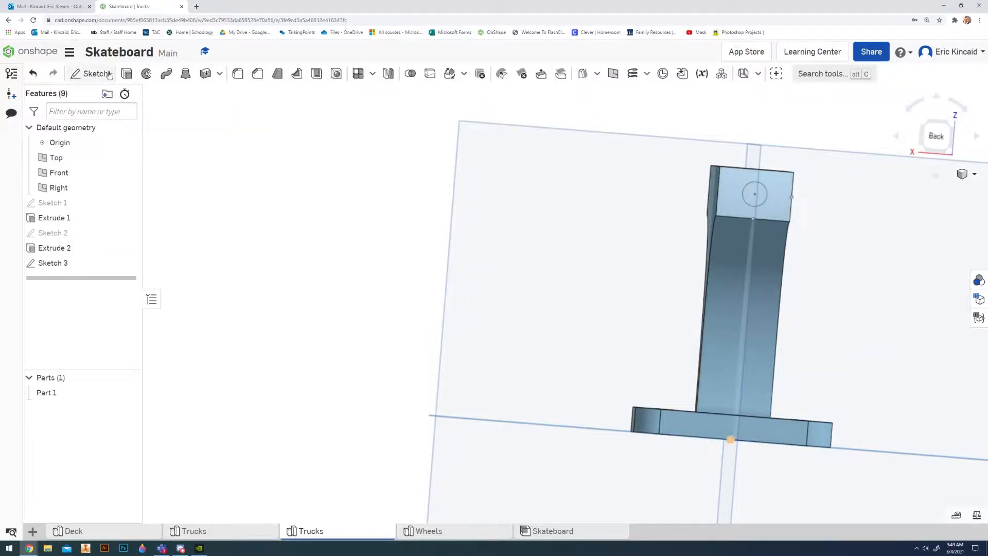
Extrude the circle on the new truck's crossbar end face outward as an axle, adding it to the existing part.
{"action": "left_click", "coordinate": [127, 74]}
{"action": "left_click", "coordinate": [756, 194]}
{"action": "right_click_drag", "start_coordinate": [756, 194], "coordinate": [580, 267]}
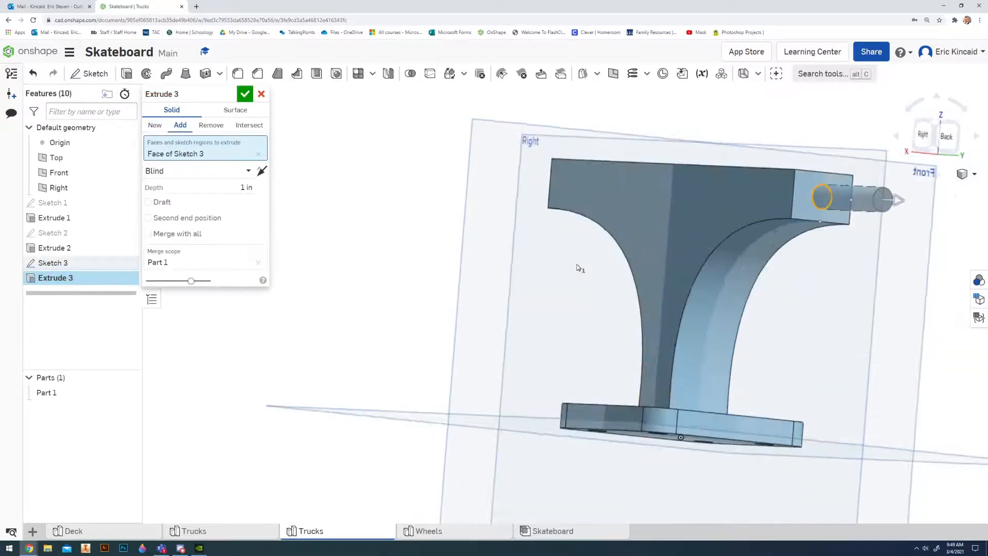
{"action": "left_click", "coordinate": [947, 135]}
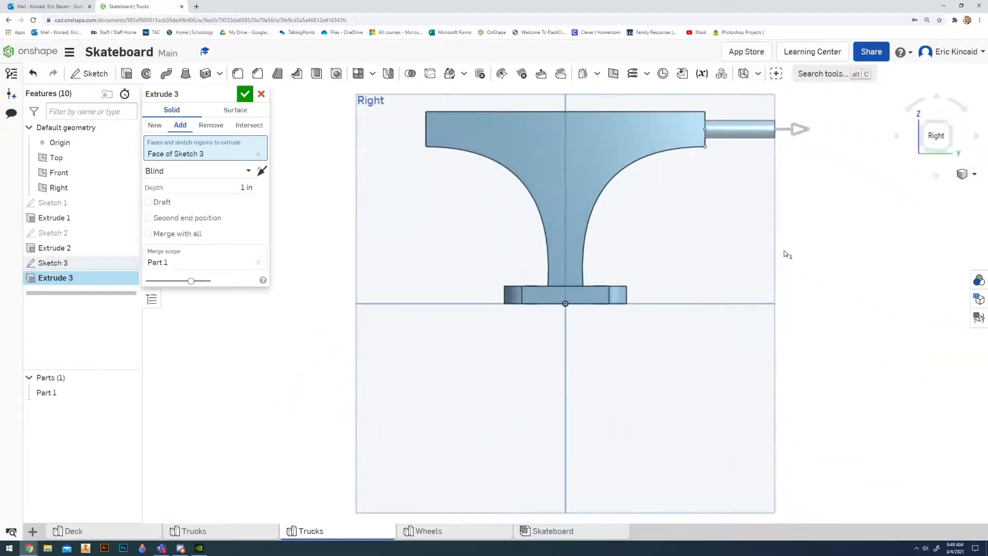
Check the depth of Extrude 3 in the original truck and complete the new truck's axle extrusion at 1.25 in.
{"action": "left_click", "coordinate": [246, 532]}
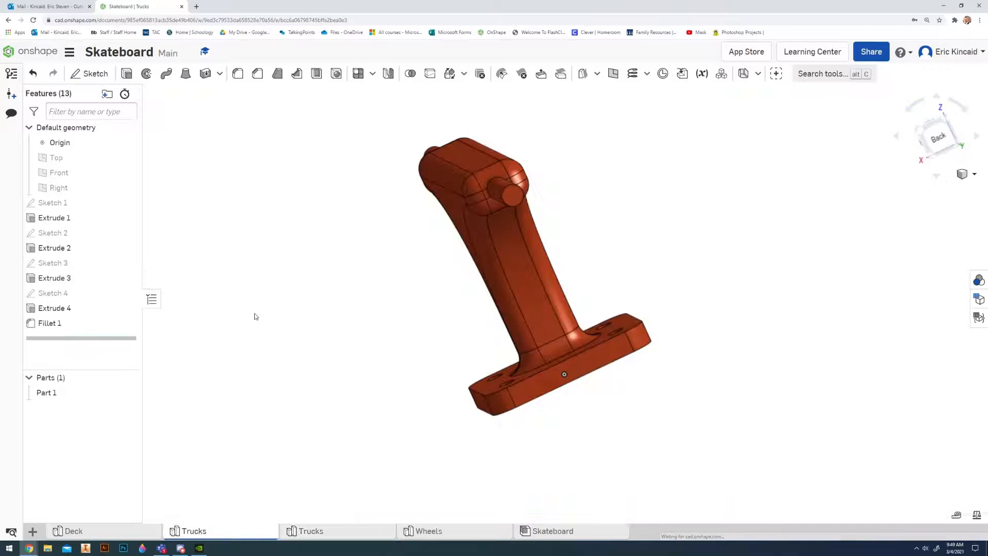
{"action": "double_click", "coordinate": [54, 278]}
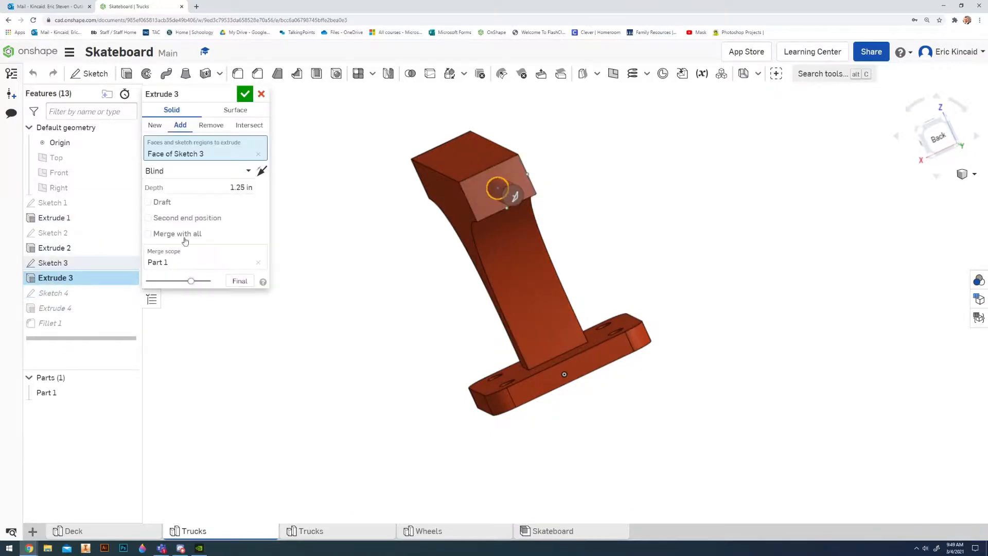
{"action": "left_click", "coordinate": [262, 95]}
{"action": "left_click", "coordinate": [310, 531]}
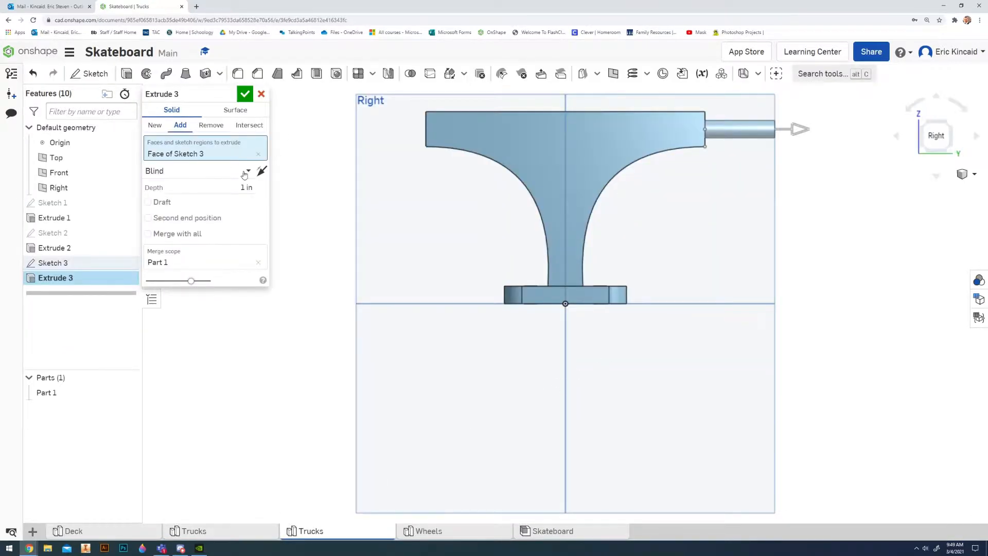
{"action": "left_click", "coordinate": [237, 188]}
{"action": "left_click", "coordinate": [249, 92]}
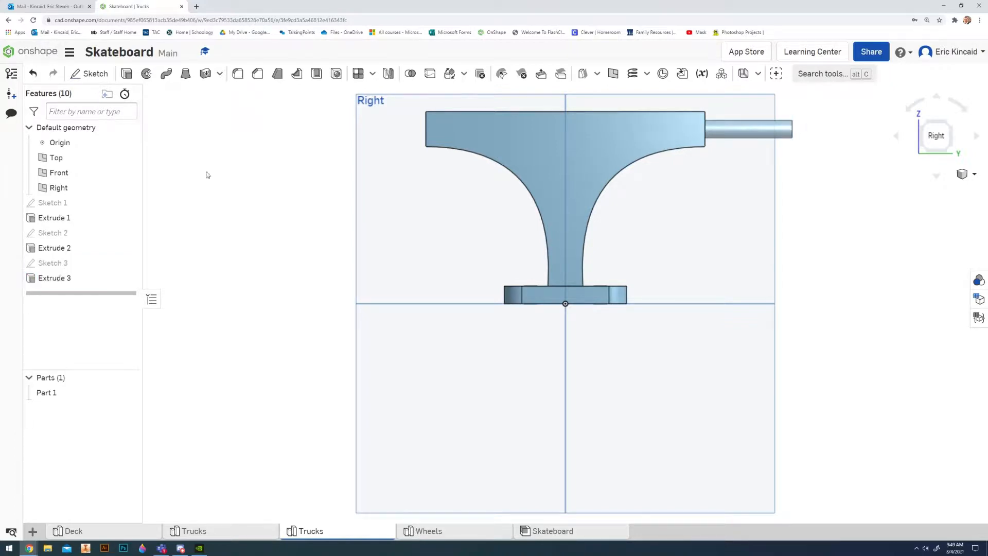
Sketch a circle of 0.25 in diameter at the center of the crossbar's opposite end face and finish the sketch.
{"action": "key", "text": "shift+7"}
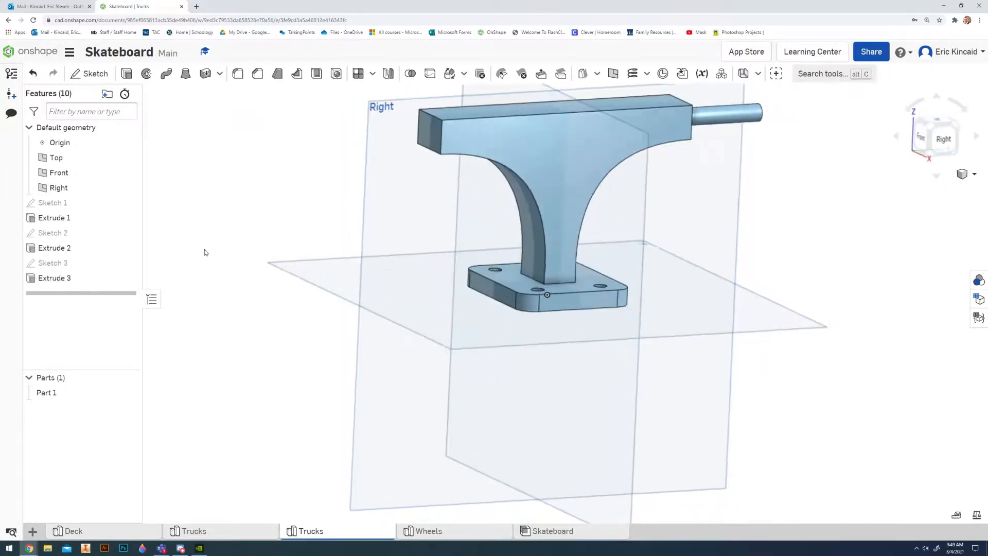
{"action": "left_click", "coordinate": [109, 77]}
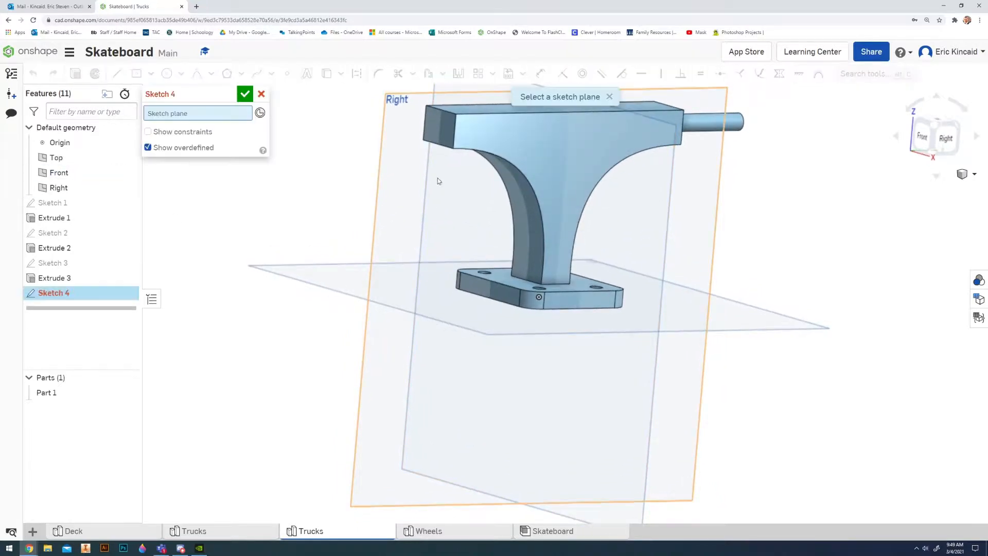
{"action": "right_click_drag", "start_coordinate": [387, 201], "coordinate": [436, 202]}
{"action": "left_click", "coordinate": [517, 122]}
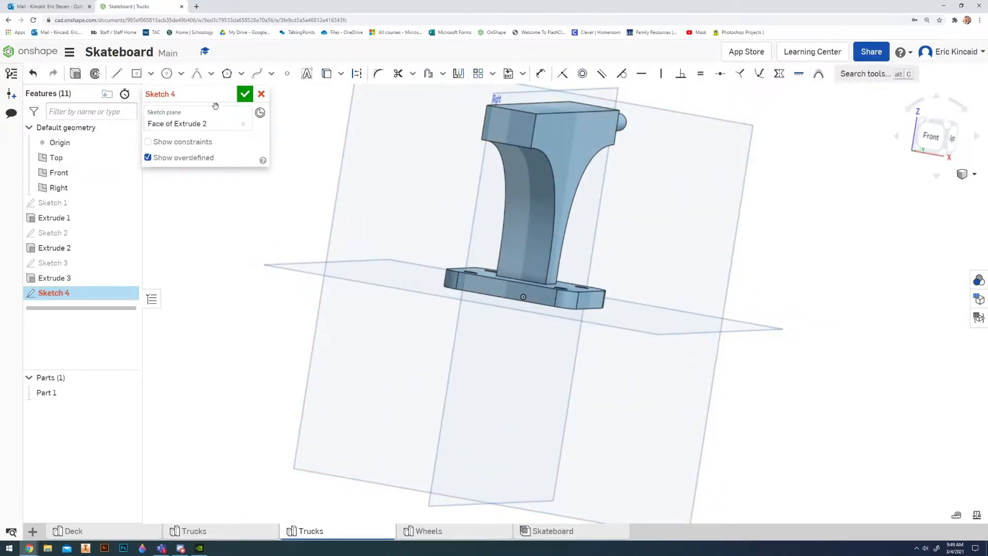
{"action": "left_click", "coordinate": [175, 86]}
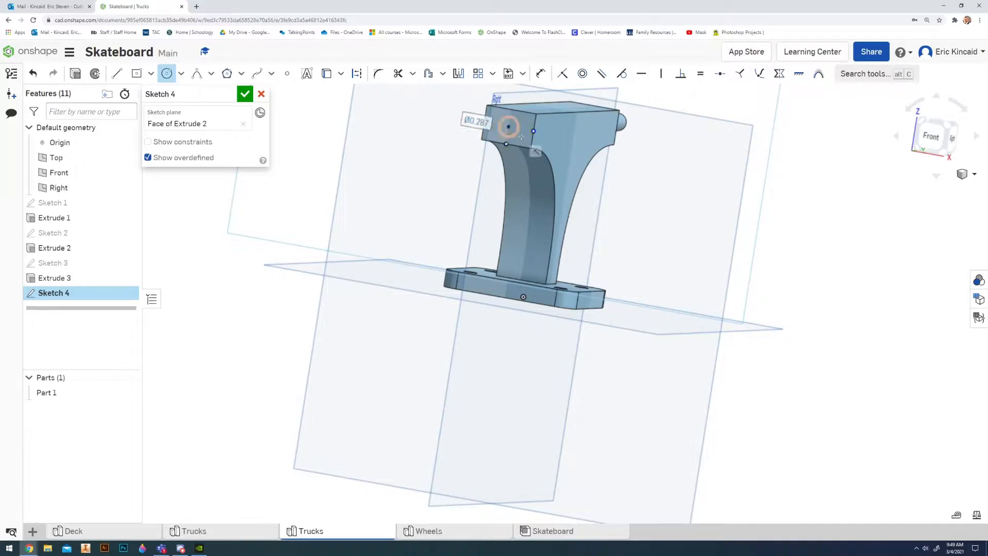
{"action": "left_click", "coordinate": [520, 137]}
{"action": "key", "text": "Return"}
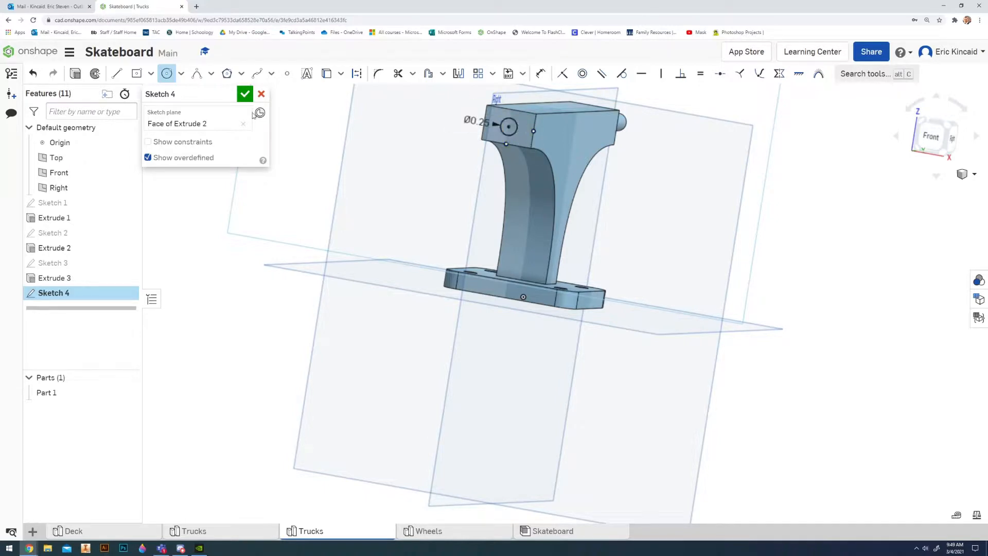
{"action": "left_click", "coordinate": [245, 94]}
Extrude the second axle circle outward 1.25 in from the crossbar end, adding it to the part.
{"action": "left_click", "coordinate": [90, 73]}
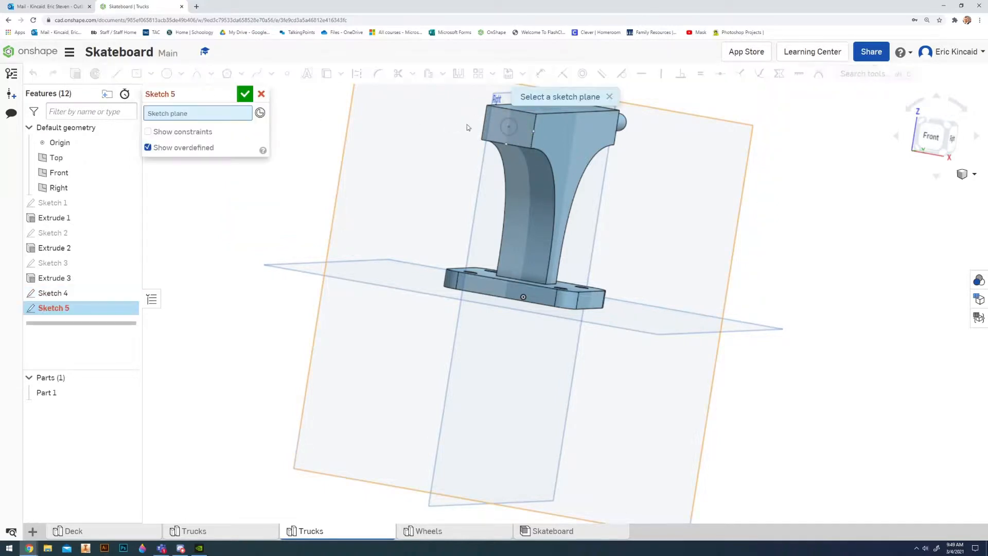
{"action": "left_click", "coordinate": [262, 94]}
{"action": "left_click", "coordinate": [126, 74]}
{"action": "left_click", "coordinate": [509, 127]}
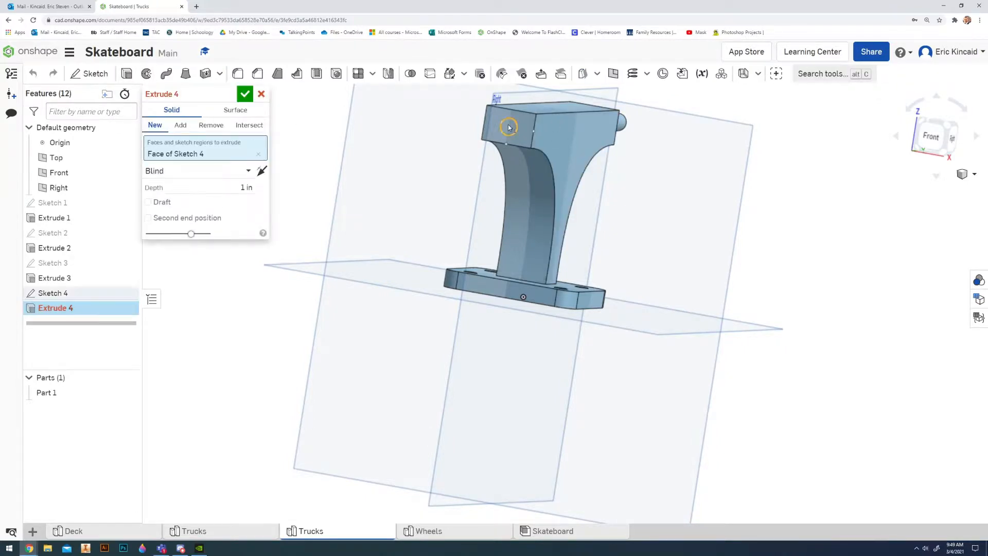
{"action": "left_click", "coordinate": [239, 186]}
{"action": "type", "text": "1.25"}
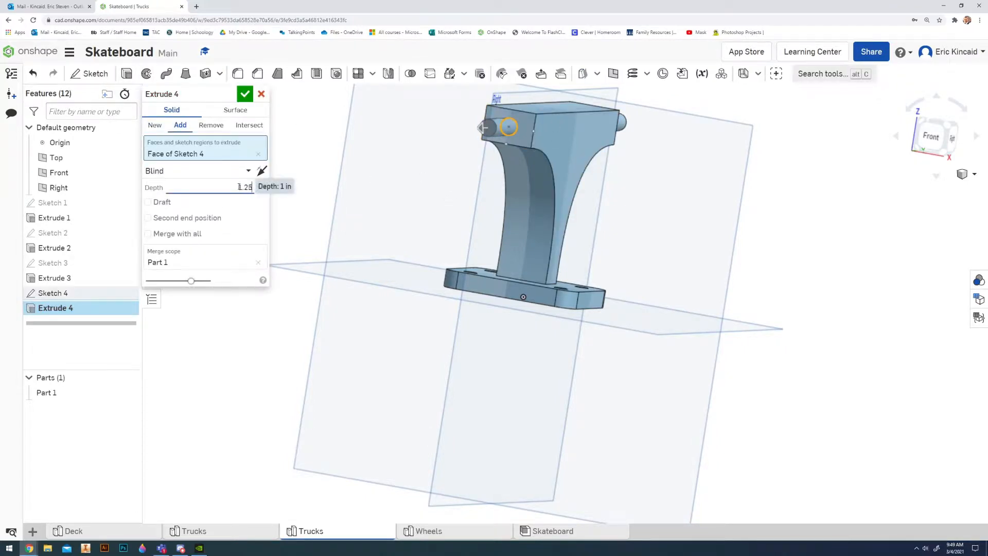
{"action": "key", "text": "Return"}
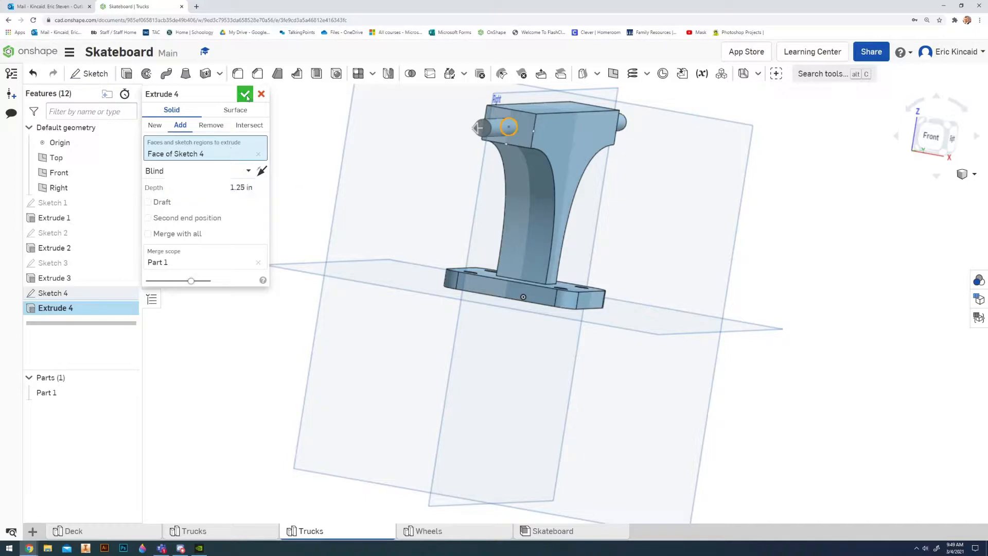
{"action": "left_click", "coordinate": [245, 94]}
{"action": "right_click_drag", "start_coordinate": [628, 124], "coordinate": [612, 179]}
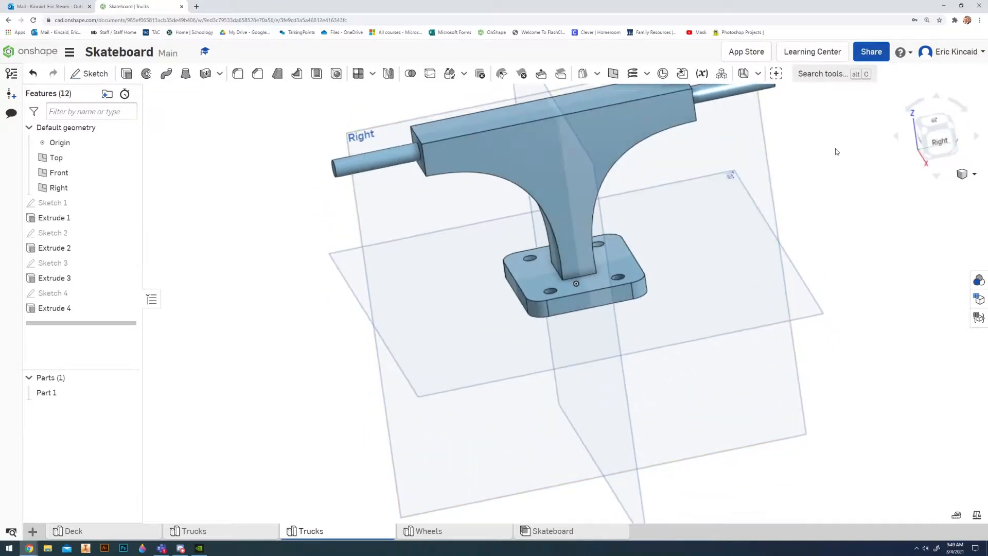
{"action": "left_click", "coordinate": [937, 138]}
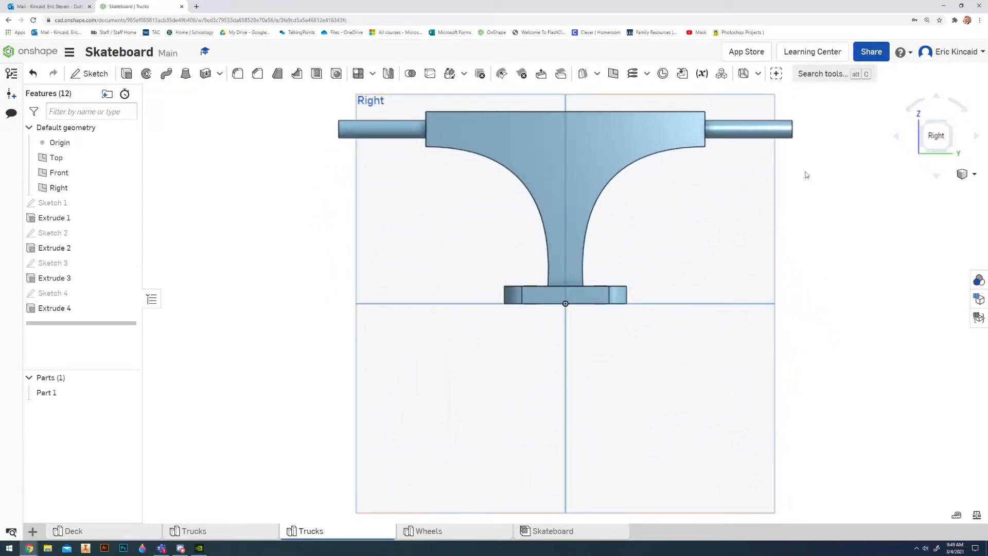
{"action": "left_click", "coordinate": [925, 126]}
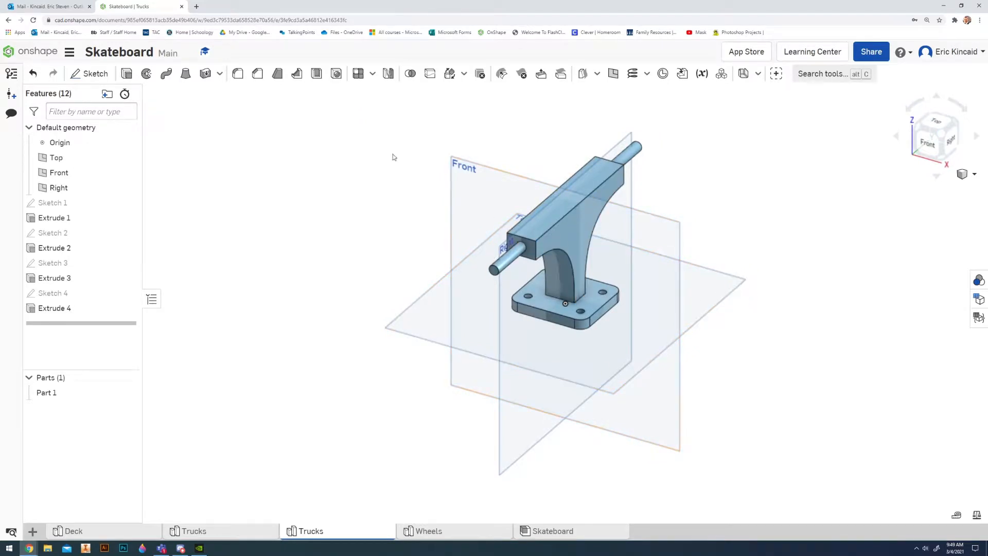
{"action": "left_click", "coordinate": [238, 73]}
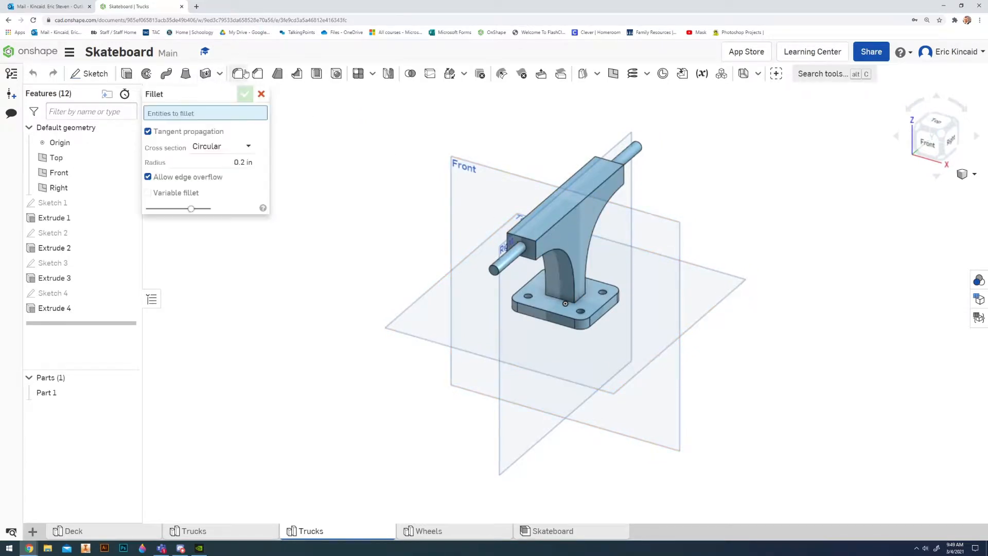
{"action": "left_click", "coordinate": [569, 212]}
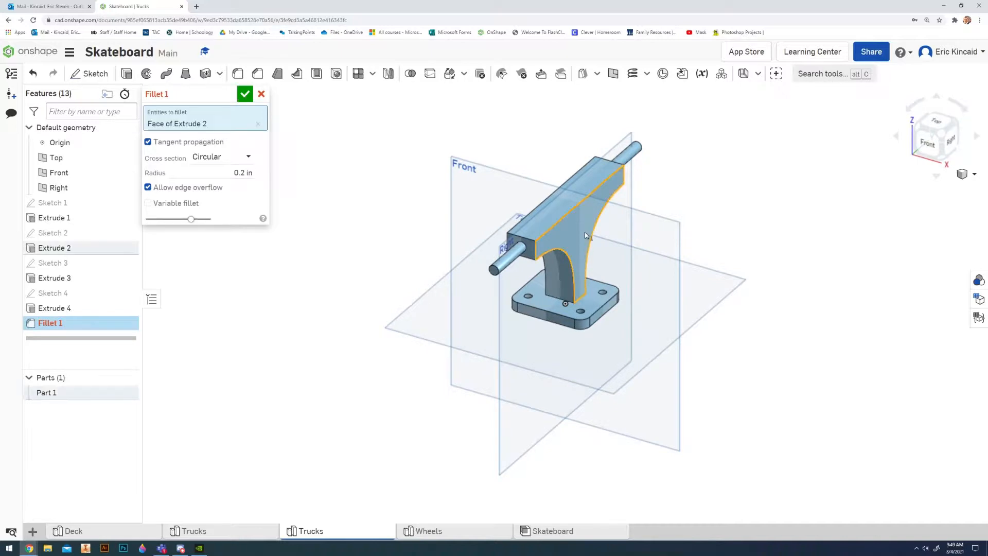
{"action": "left_click", "coordinate": [557, 204]}
{"action": "right_click_drag", "start_coordinate": [392, 283], "coordinate": [429, 279]}
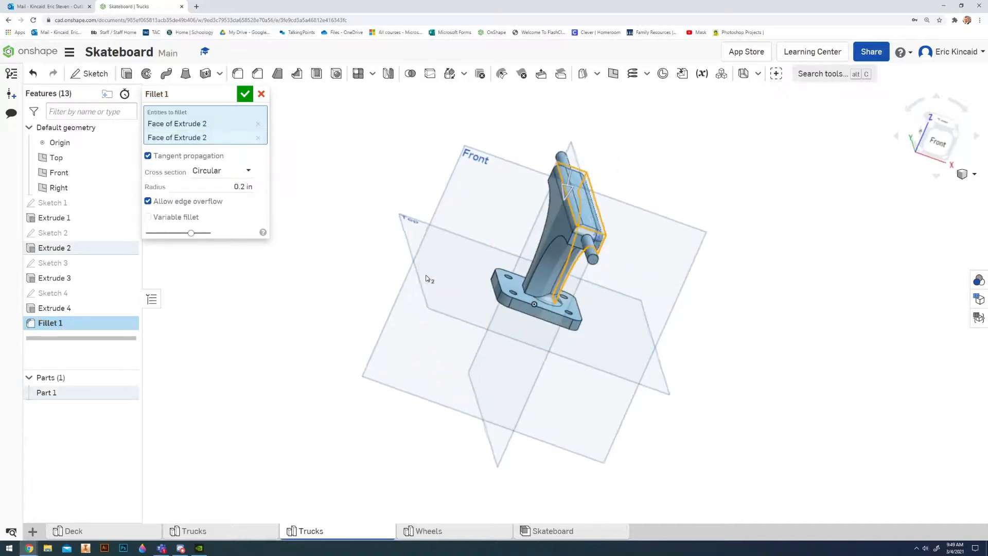
{"action": "left_click", "coordinate": [556, 218]}
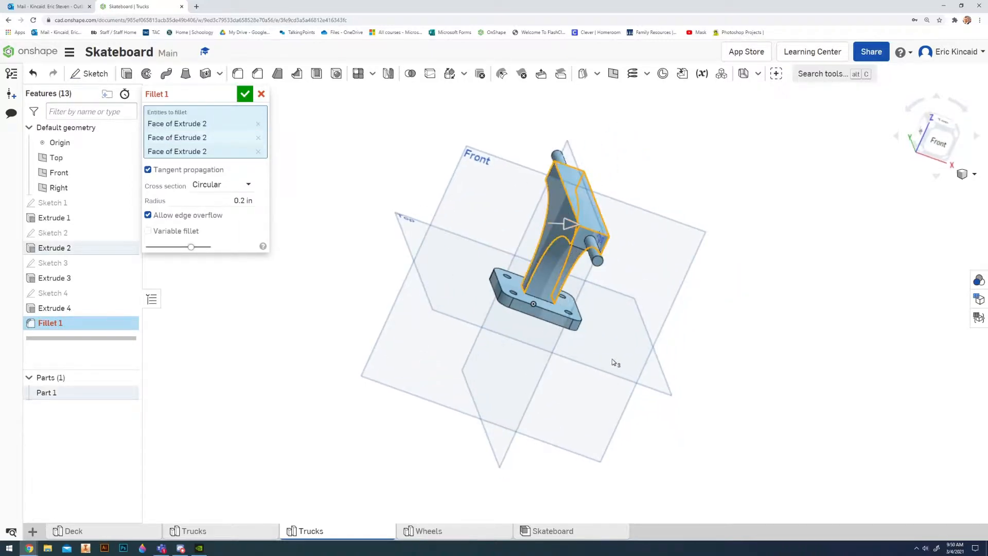
{"action": "right_click_drag", "start_coordinate": [677, 313], "coordinate": [530, 203]}
{"action": "left_click", "coordinate": [520, 211]}
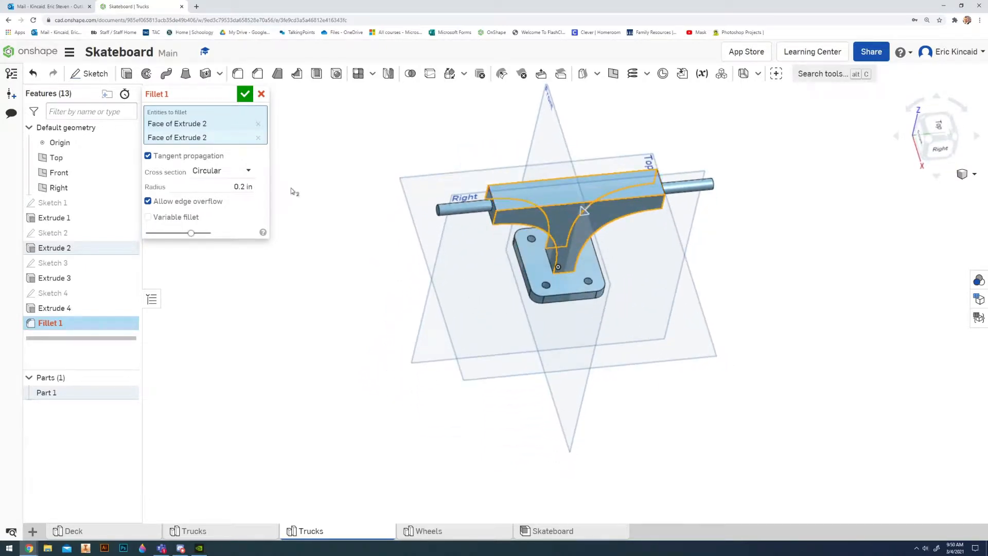
{"action": "right_click_drag", "start_coordinate": [475, 219], "coordinate": [443, 247]}
{"action": "left_click", "coordinate": [261, 94]}
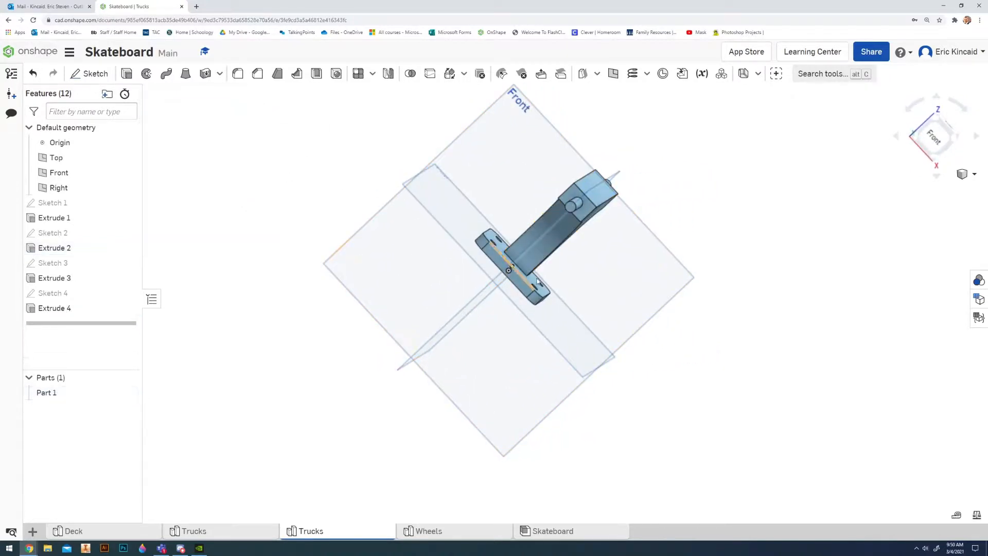
Check which faces and what radius Fillet 1 uses in the original truck, leaving it unchanged.
{"action": "right_click_drag", "start_coordinate": [514, 272], "coordinate": [408, 277]}
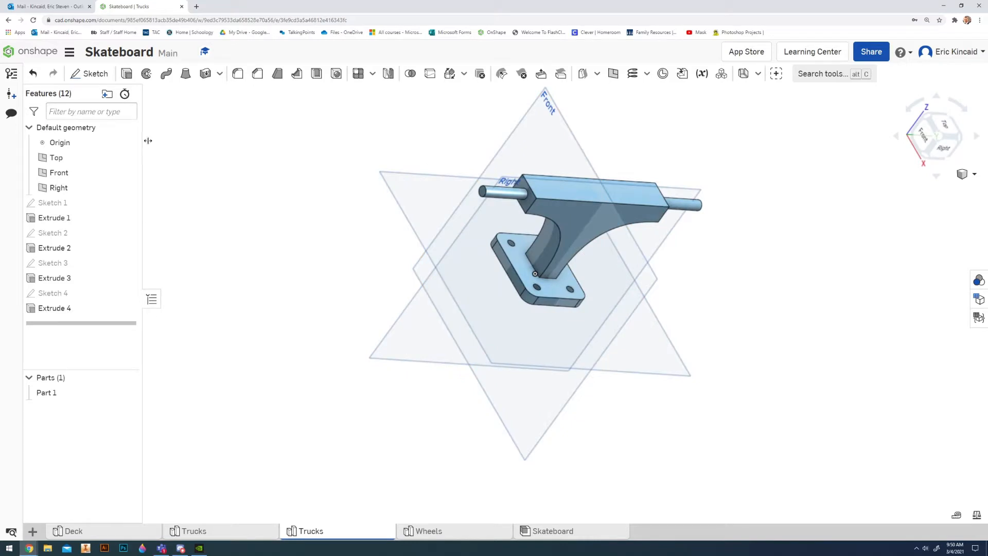
{"action": "left_click", "coordinate": [257, 532]}
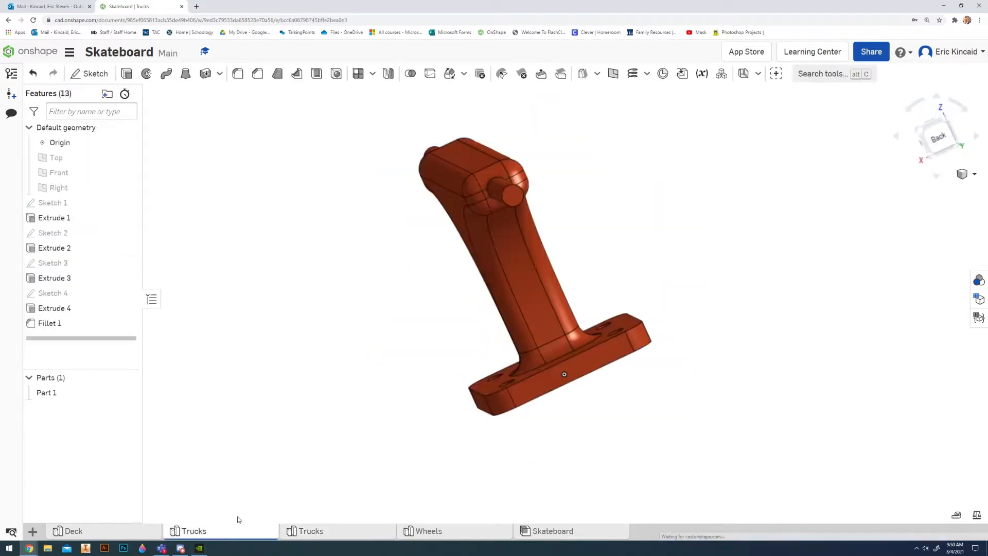
{"action": "double_click", "coordinate": [52, 326]}
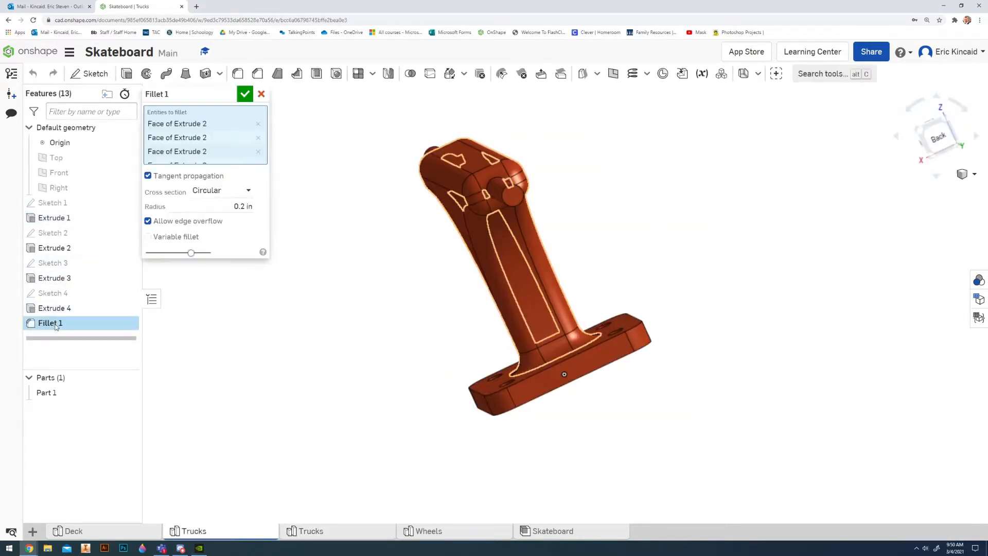
{"action": "right_click_drag", "start_coordinate": [684, 275], "coordinate": [743, 256]}
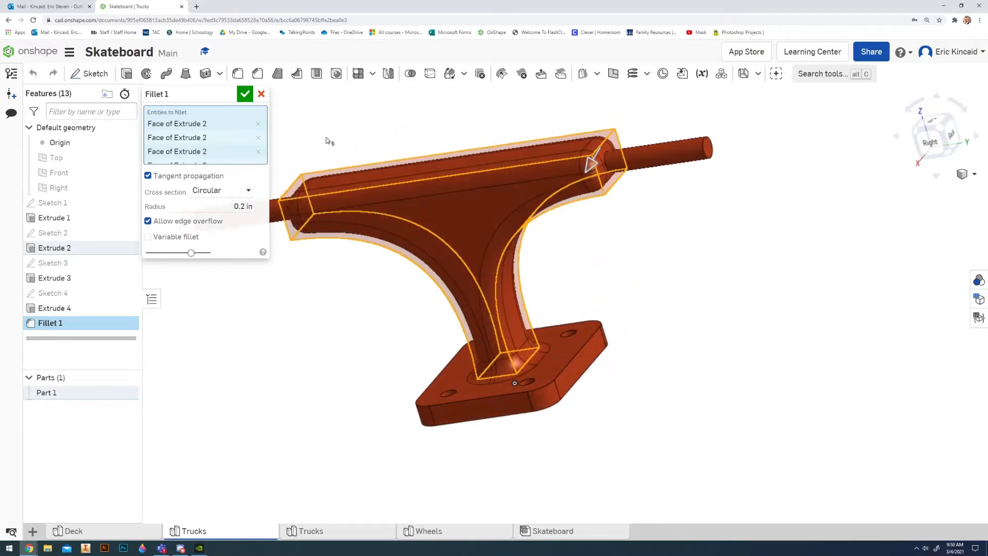
{"action": "left_click", "coordinate": [262, 94]}
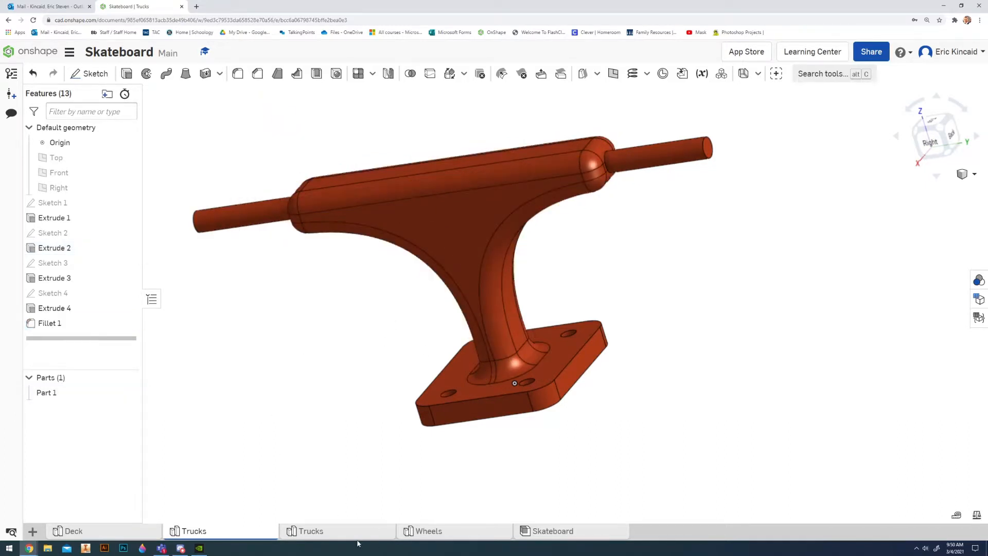
{"action": "left_click", "coordinate": [357, 542]}
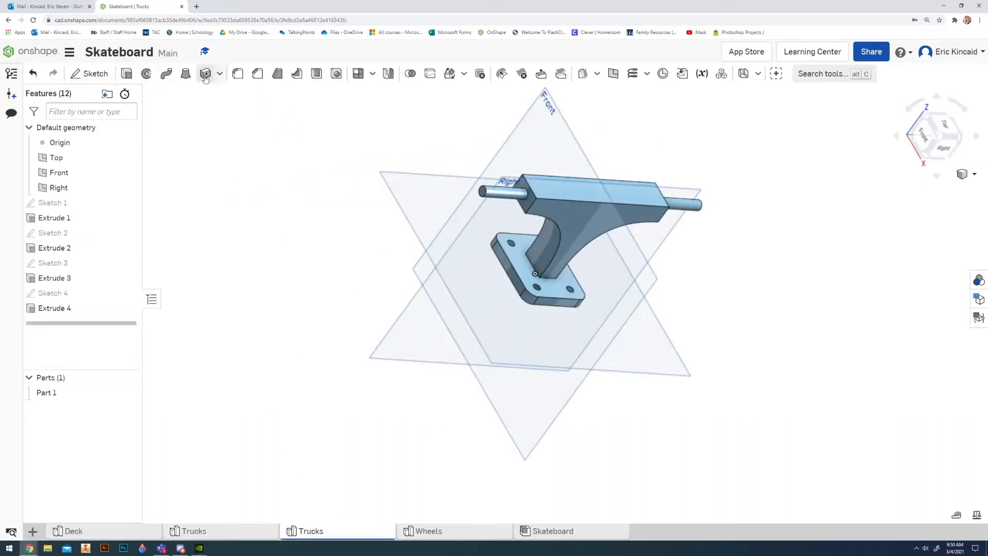
Fillet four faces of the hanger body from Extrude 2 with a circular cross section and 0.2 in radius.
{"action": "left_click", "coordinate": [237, 73]}
{"action": "left_click", "coordinate": [607, 219]}
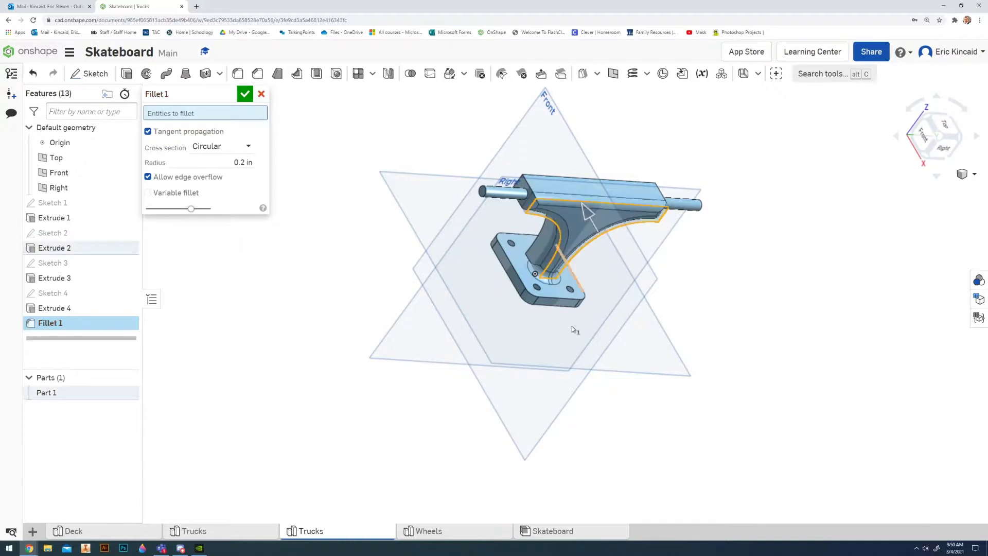
{"action": "right_click_drag", "start_coordinate": [576, 329], "coordinate": [527, 214]}
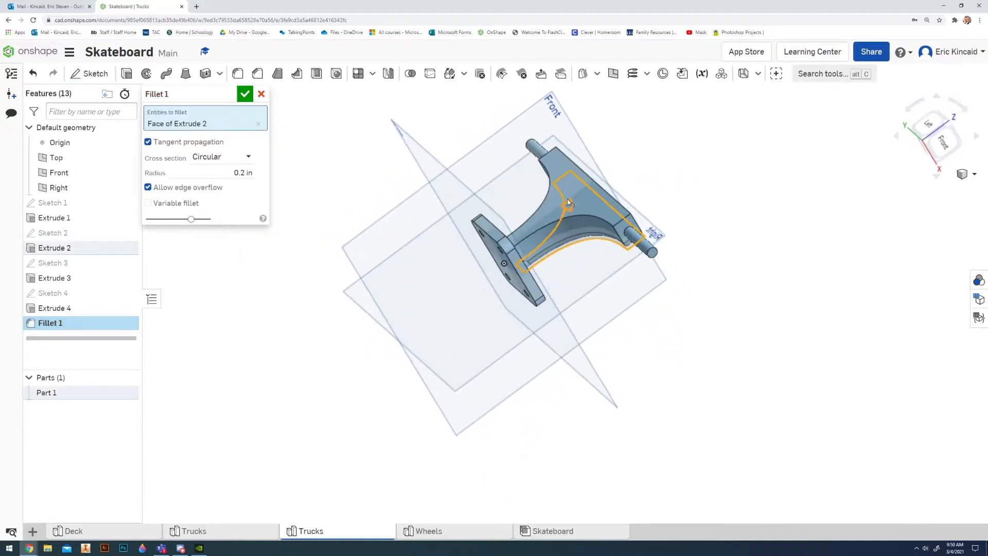
{"action": "left_click", "coordinate": [546, 216]}
{"action": "right_click_drag", "start_coordinate": [644, 342], "coordinate": [583, 299]}
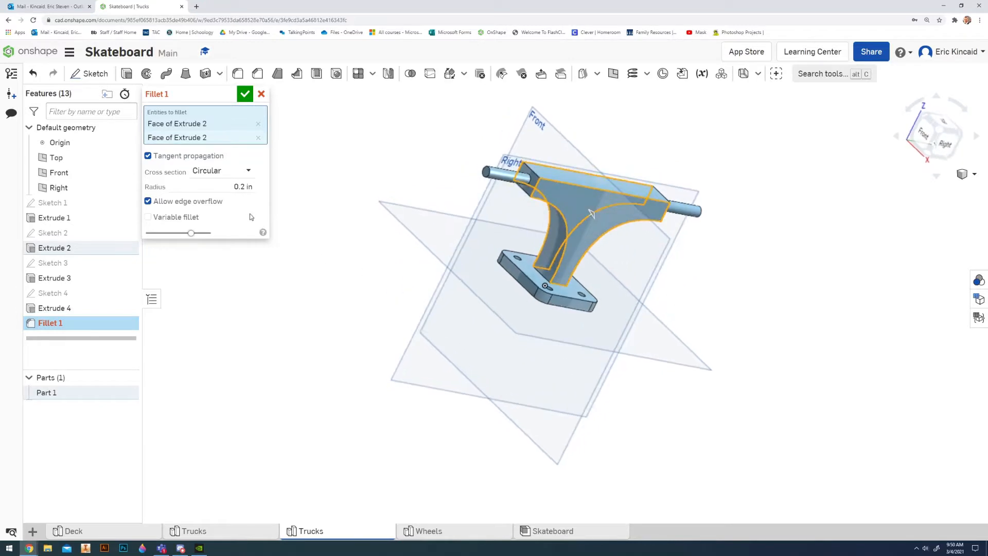
{"action": "right_click_drag", "start_coordinate": [444, 243], "coordinate": [508, 280]}
{"action": "left_click", "coordinate": [589, 274]}
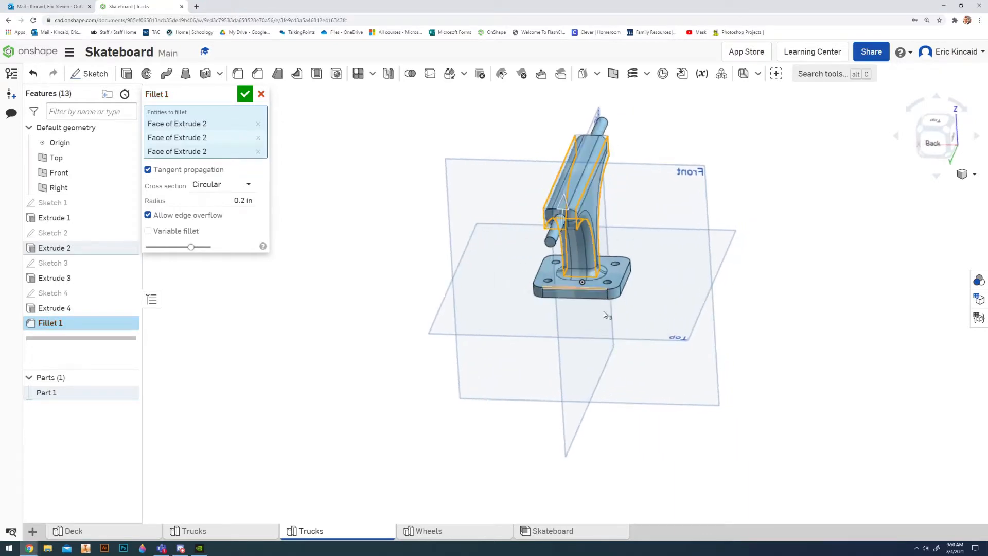
{"action": "right_click_drag", "start_coordinate": [638, 349], "coordinate": [654, 285]}
{"action": "left_click", "coordinate": [598, 182]}
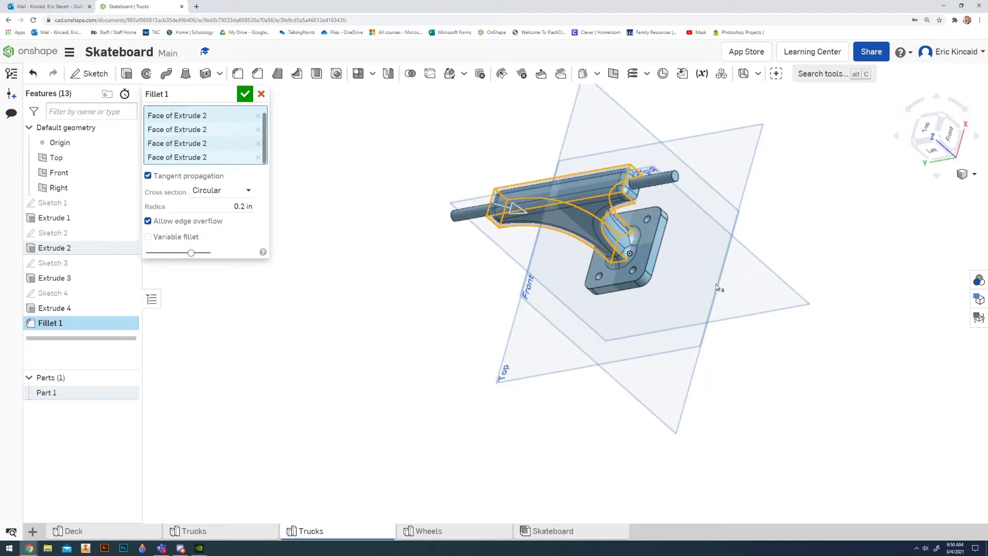
{"action": "right_click_drag", "start_coordinate": [737, 314], "coordinate": [710, 288]}
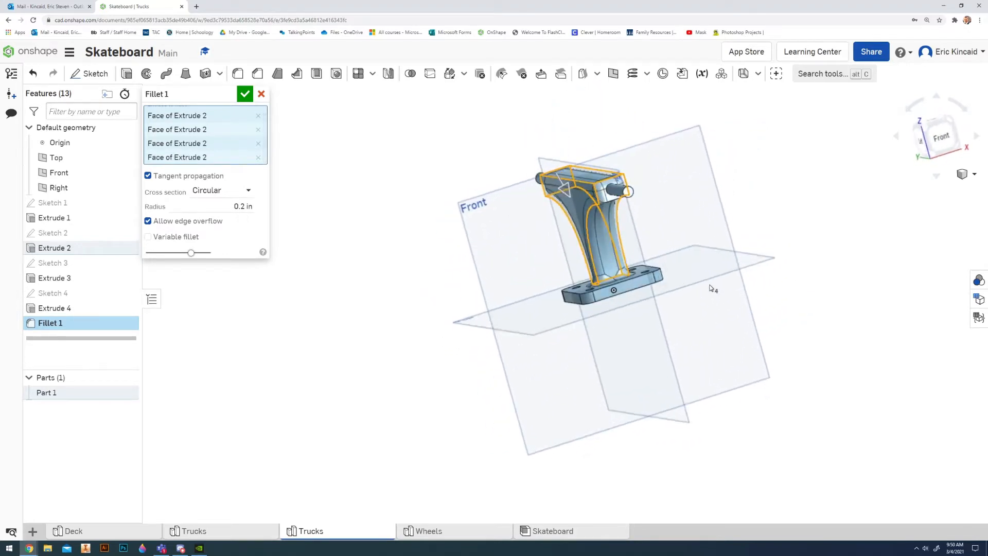
{"action": "right_click_drag", "start_coordinate": [609, 257], "coordinate": [602, 329]}
{"action": "left_click", "coordinate": [244, 94]}
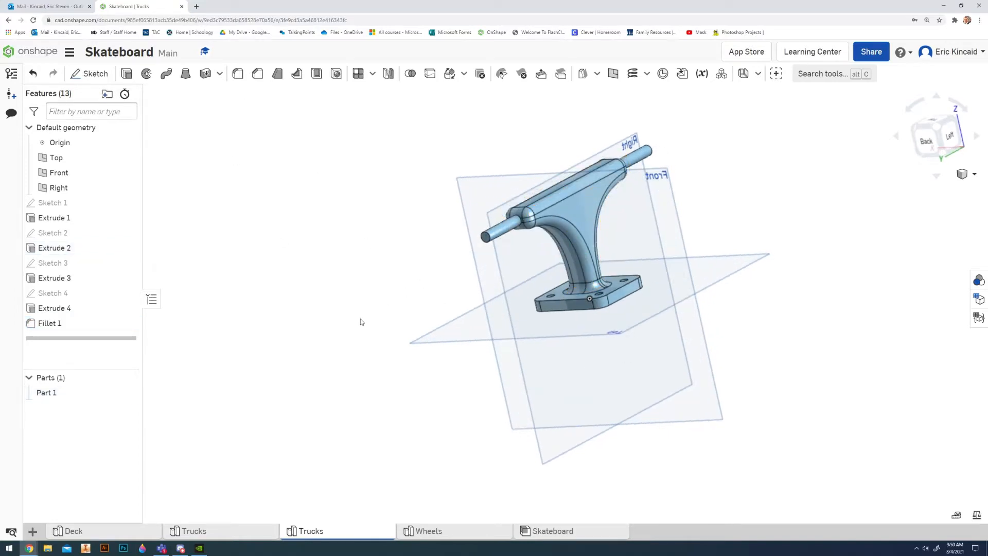
Change the appearance of Part 1 to light gray, color CCCCCC.
{"action": "right_click_drag", "start_coordinate": [360, 319], "coordinate": [472, 302]}
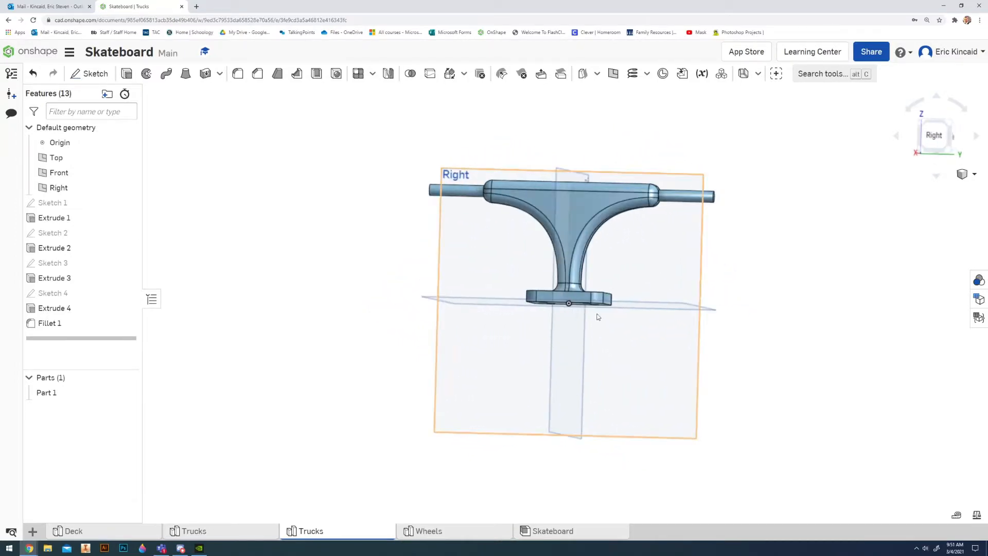
{"action": "right_click_drag", "start_coordinate": [692, 250], "coordinate": [685, 241]}
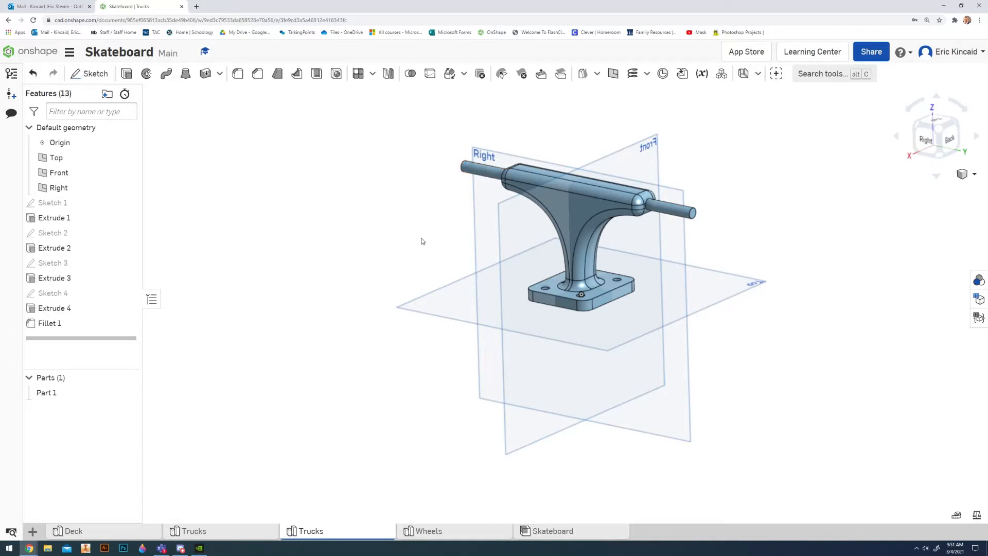
{"action": "right_click_drag", "start_coordinate": [704, 329], "coordinate": [771, 278]}
{"action": "left_click", "coordinate": [979, 281]}
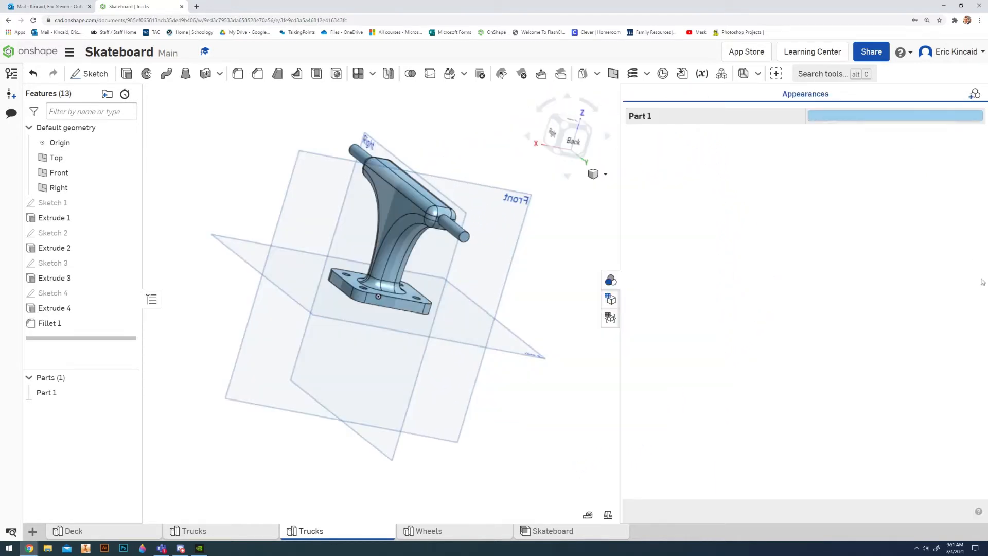
{"action": "left_click", "coordinate": [817, 116]}
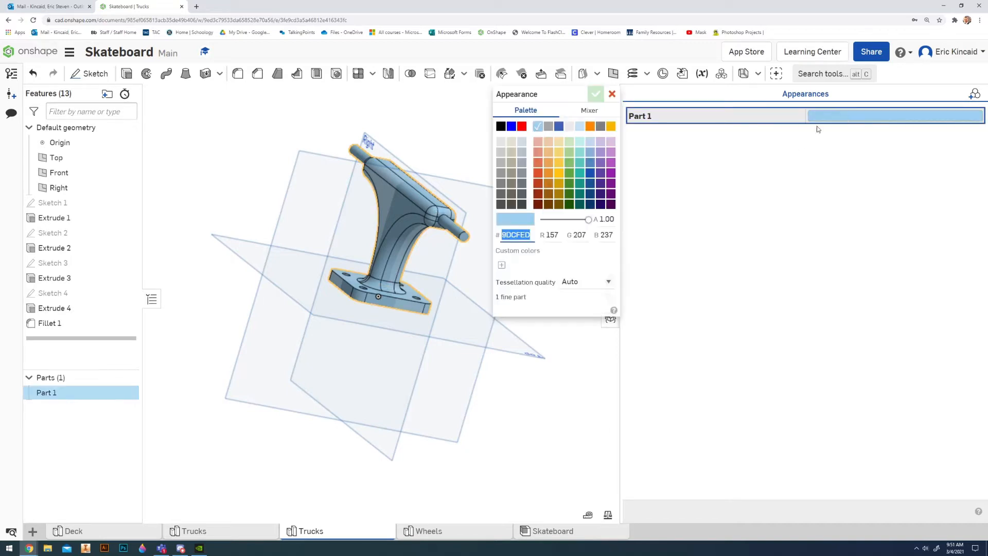
{"action": "left_click", "coordinate": [502, 143]}
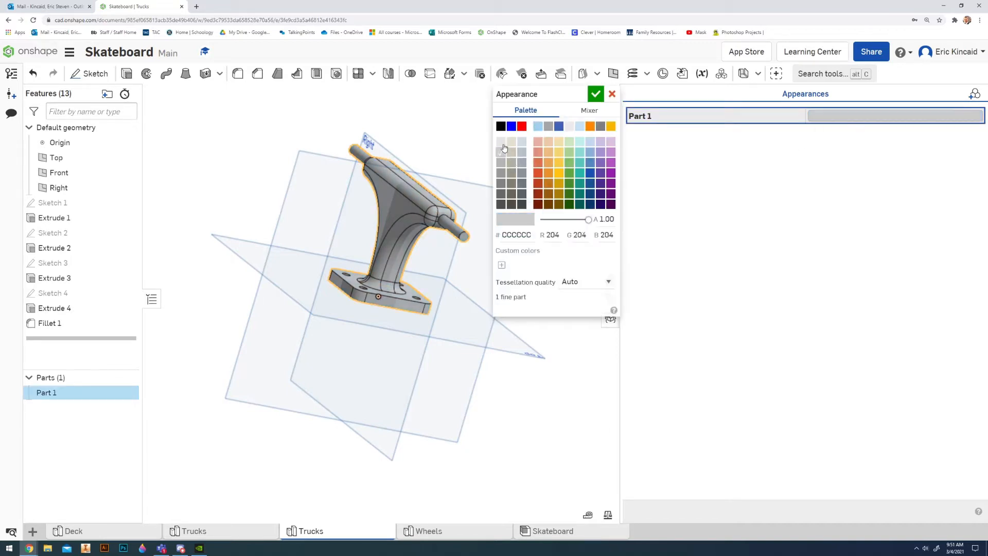
{"action": "left_click", "coordinate": [596, 94]}
{"action": "right_click_drag", "start_coordinate": [439, 313], "coordinate": [469, 317]}
{"action": "mouse_move", "coordinate": [500, 252]}
{"action": "right_mouse_down"}
{"action": "mouse_move", "coordinate": [458, 245]}
{"action": "mouse_move", "coordinate": [499, 252]}
{"action": "right_mouse_up"}
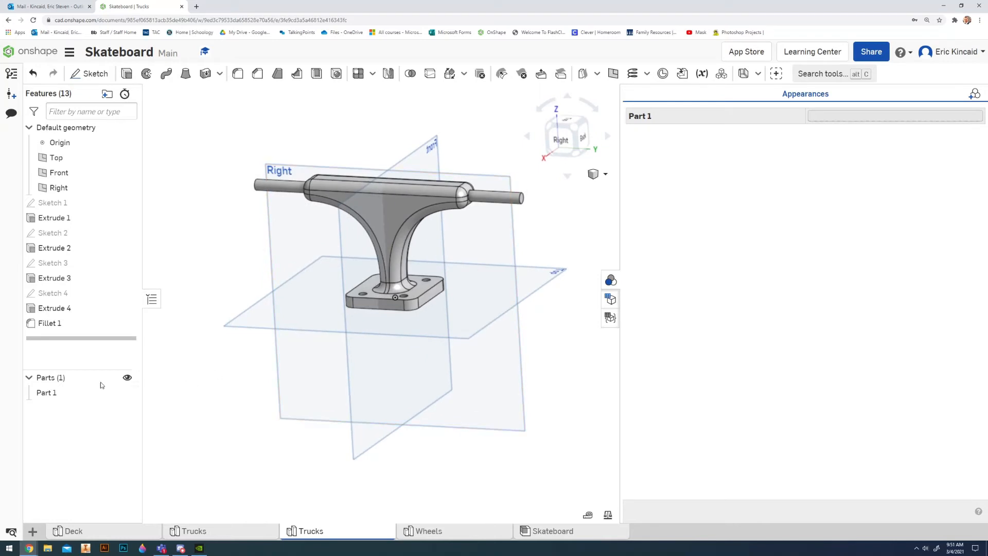
Rename Part 1 as Trucks.
{"action": "right_click", "coordinate": [62, 394]}
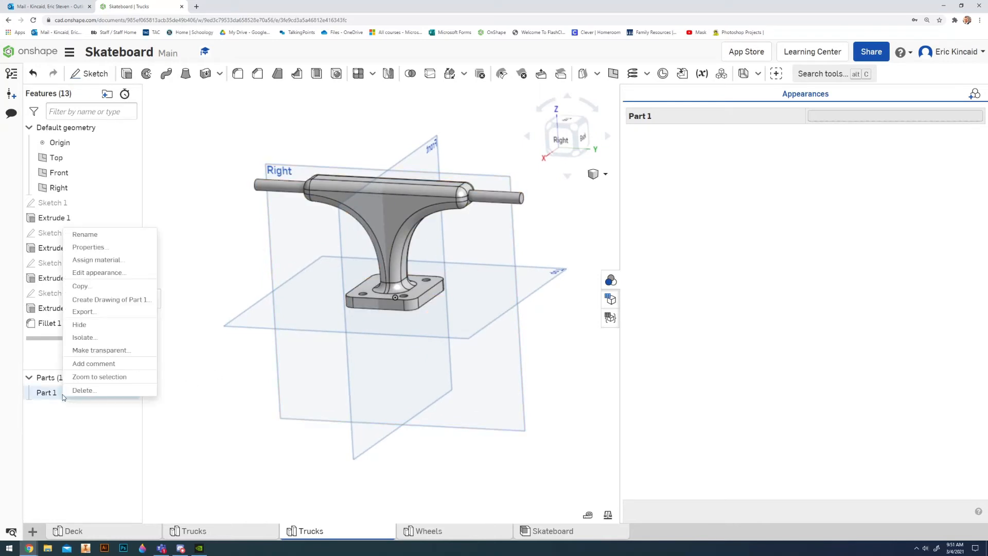
{"action": "left_click", "coordinate": [110, 234]}
{"action": "key", "text": "BackSpace"}
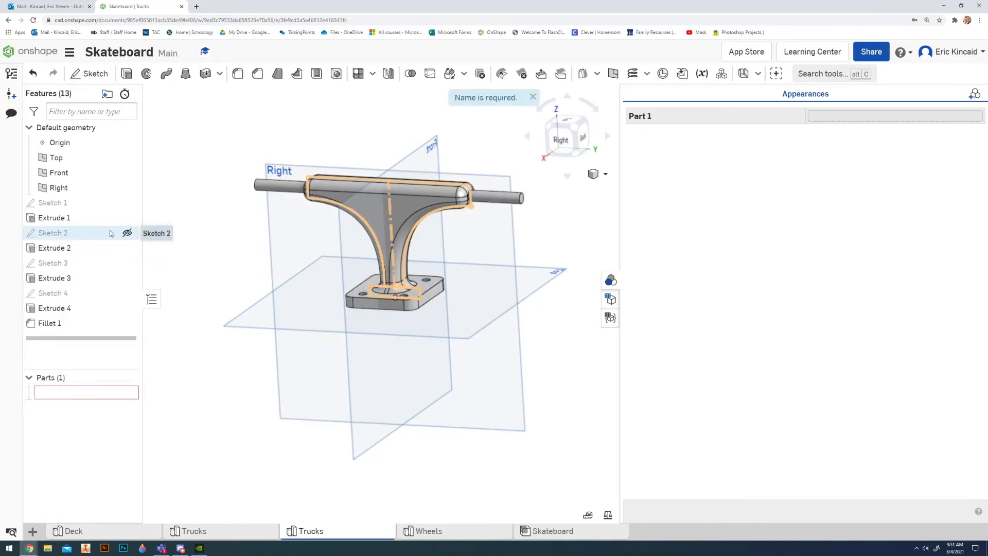
{"action": "type", "text": "Trucks"}
{"action": "key", "text": "Return"}
{"action": "left_click", "coordinate": [182, 363]}
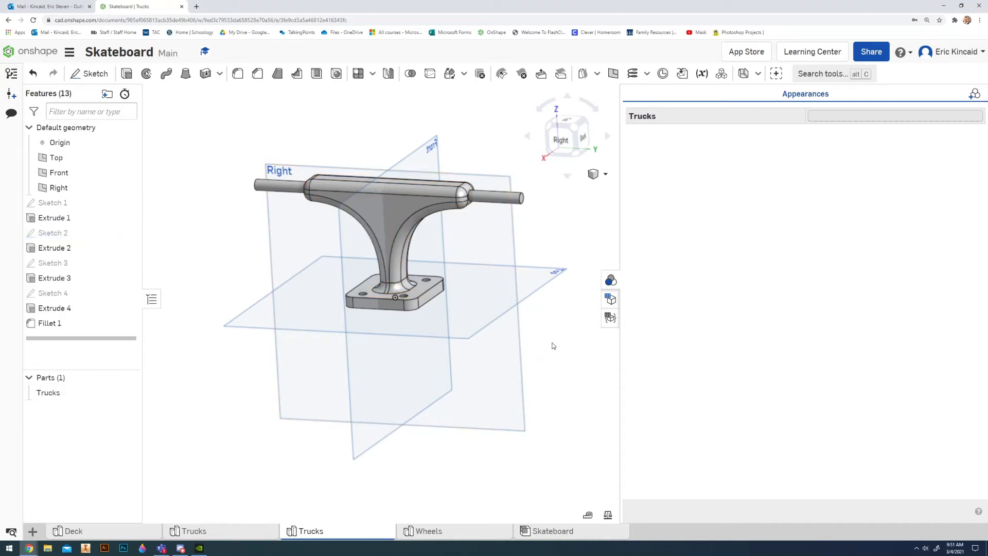
Inspect the finished gray truck from several angles and close the appearance list.
{"action": "right_click_drag", "start_coordinate": [542, 345], "coordinate": [533, 346]}
{"action": "right_click_drag", "start_coordinate": [504, 344], "coordinate": [523, 342]}
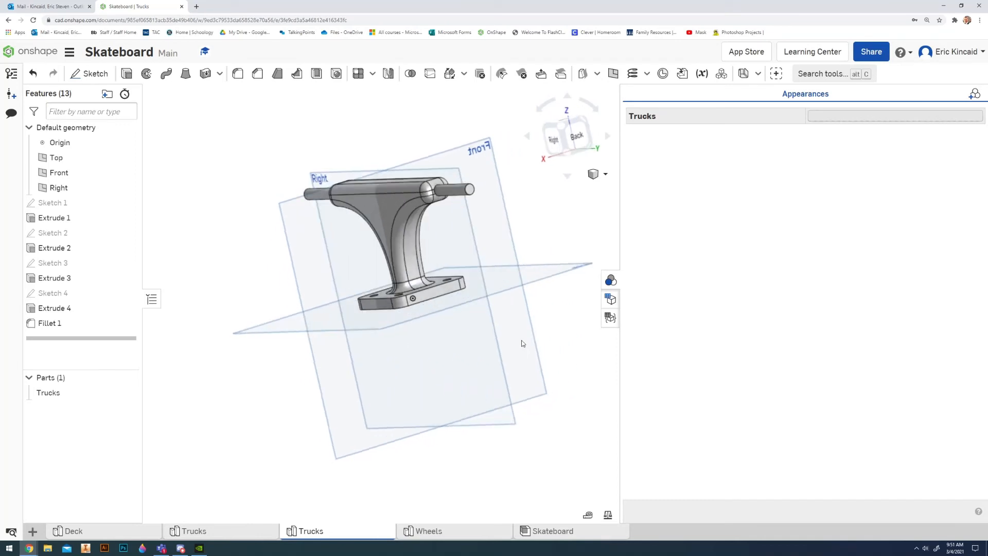
{"action": "right_click_drag", "start_coordinate": [571, 408], "coordinate": [585, 404]}
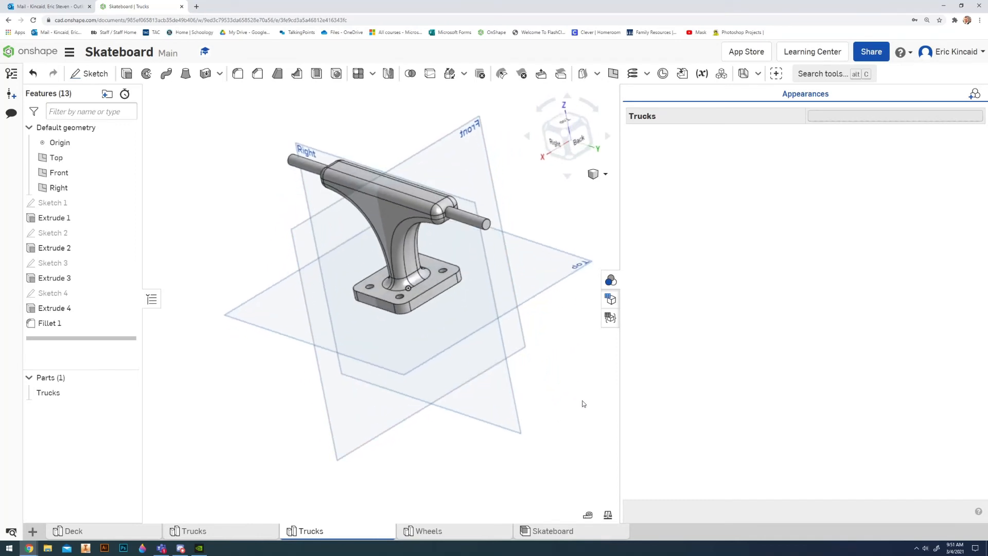
{"action": "right_click_drag", "start_coordinate": [395, 264], "coordinate": [391, 218]}
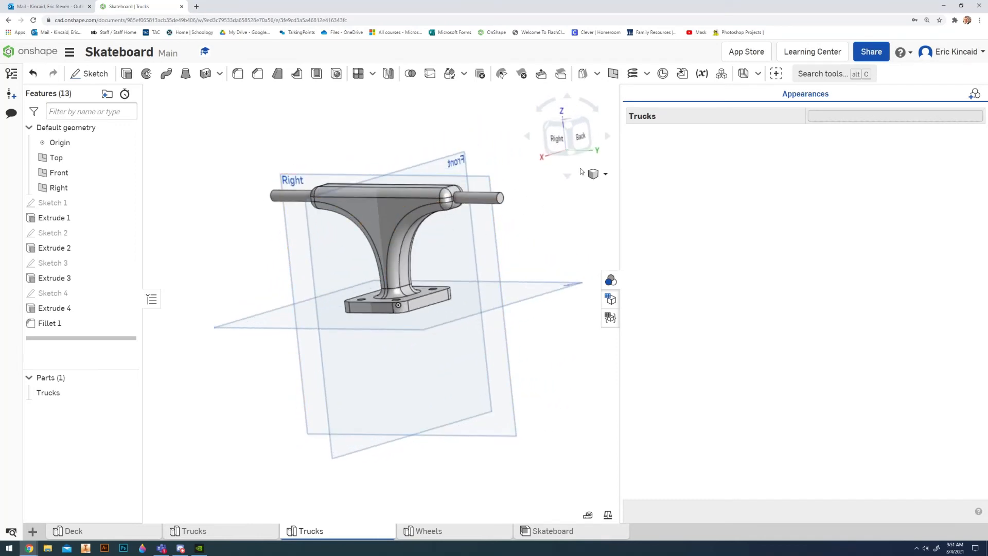
{"action": "left_click", "coordinate": [610, 279]}
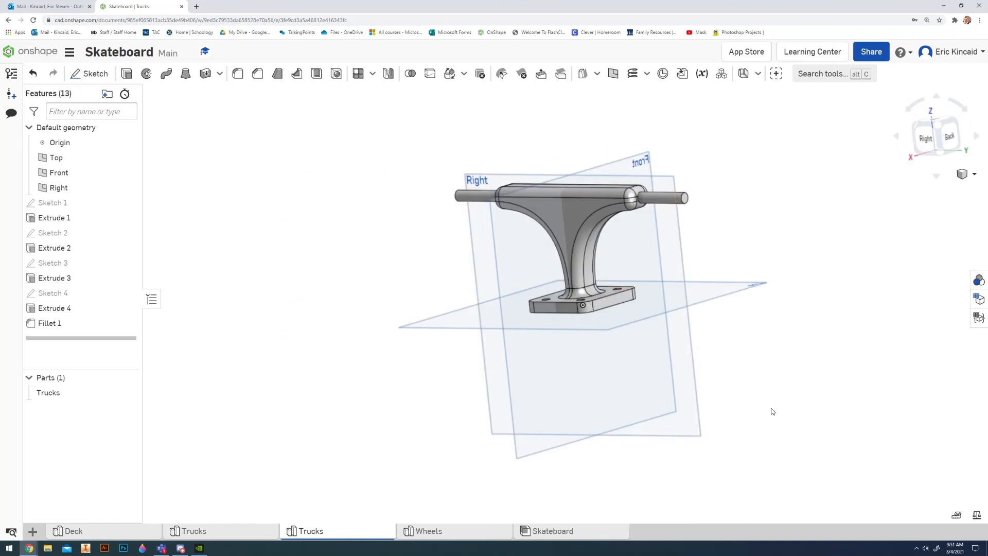
{"action": "right_click_drag", "start_coordinate": [772, 411], "coordinate": [748, 416]}
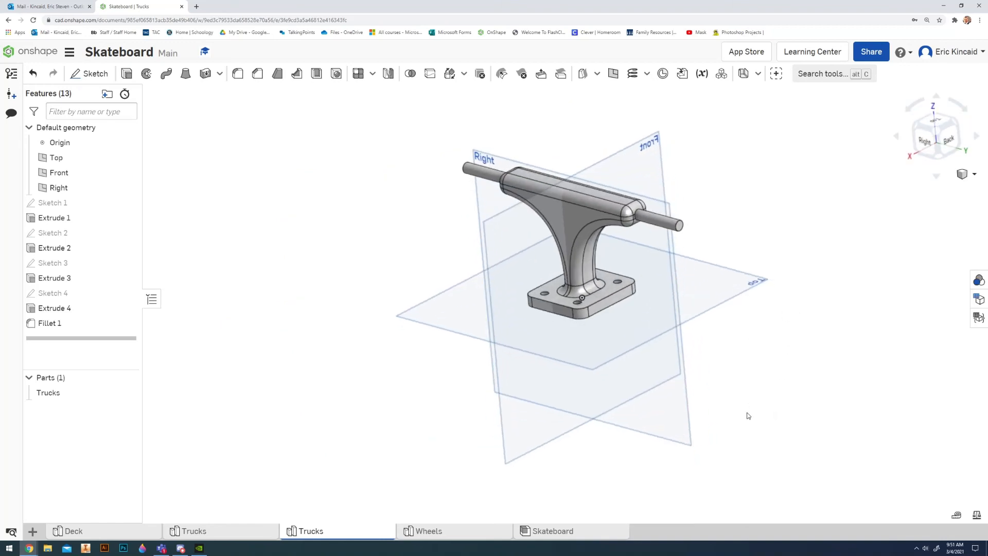